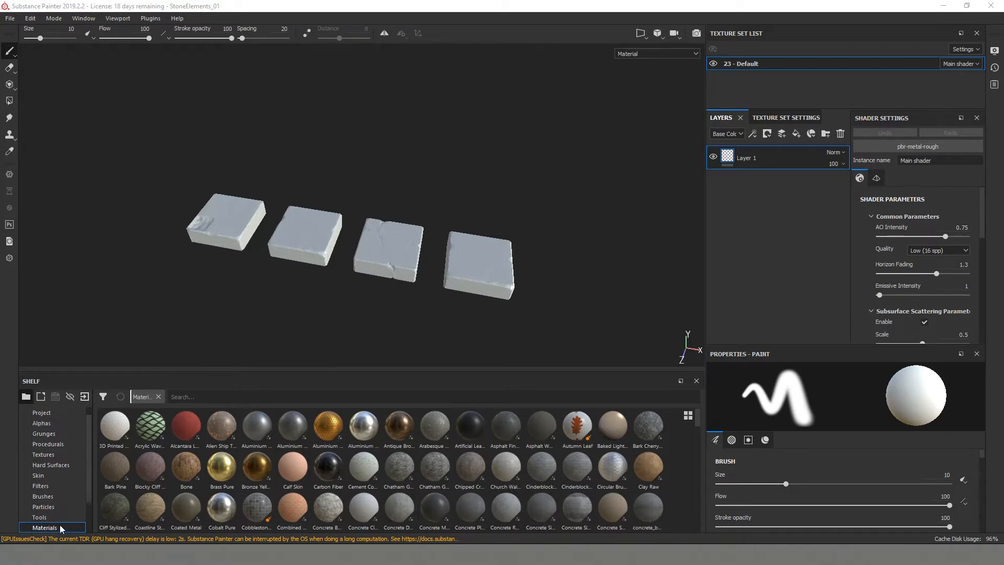
- Add the Iron Bumped material as a layer above Layer 1 and delete the empty Layer 1
scroll(469, 467, "down", 10)
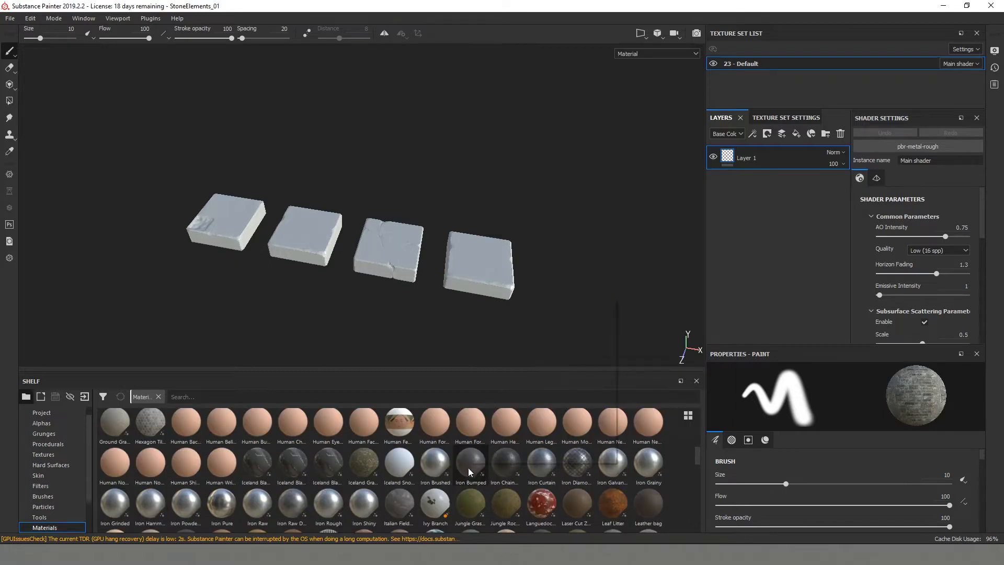
left_click_drag(469, 466, 720, 258)
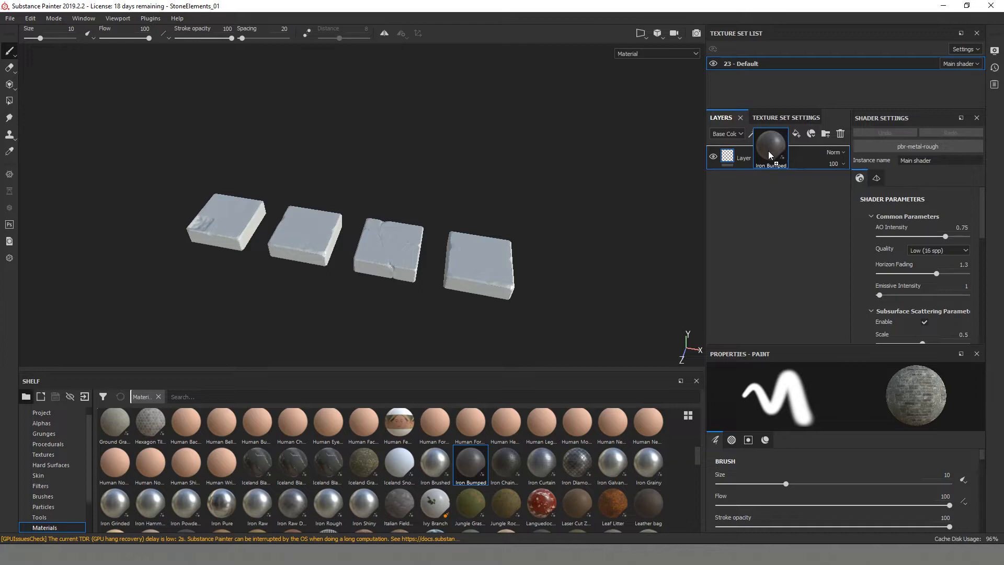
left_click_drag(768, 153, 769, 153)
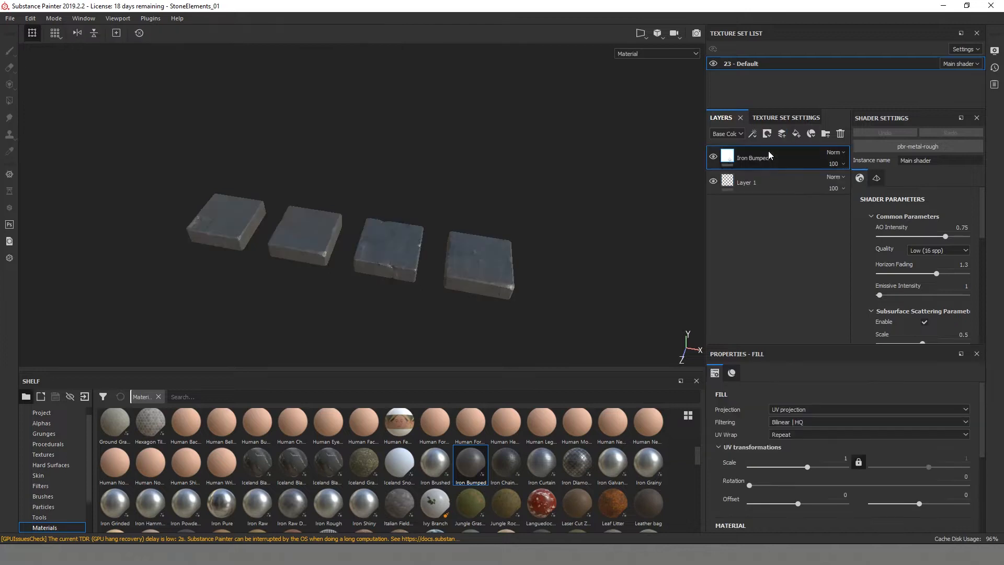
left_click(840, 133)
- Turn off the metal channel of the Iron Bumped layer
left_click_drag(487, 230, 355, 74, "alt")
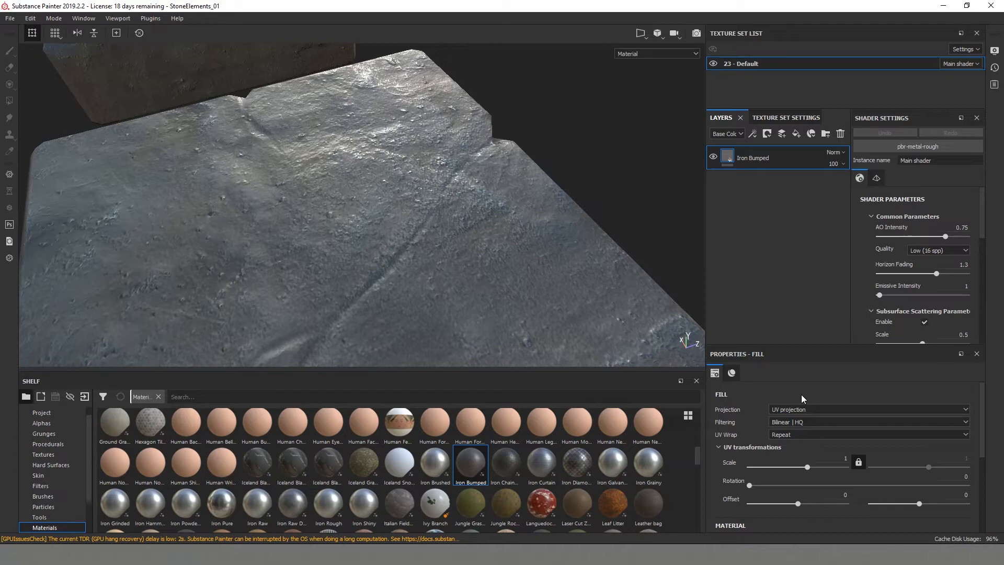
scroll(837, 446, "down", 3)
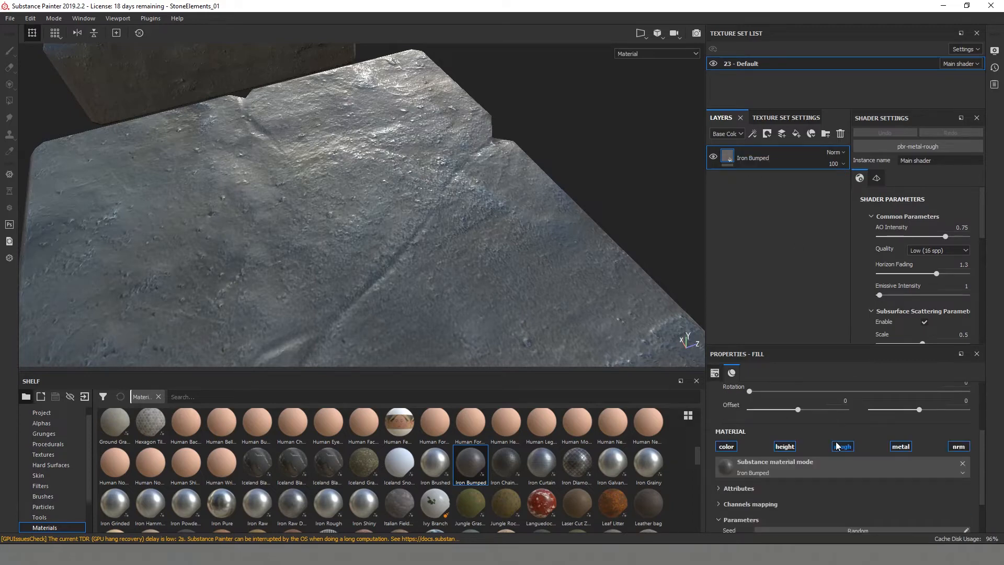
left_click(900, 446)
mouse_move(464, 264)
left_mouse_down("alt")
mouse_move(457, 209)
mouse_move(548, 249)
mouse_move(222, 242)
mouse_move(406, 271)
mouse_move(433, 251)
mouse_move(433, 292)
mouse_move(500, 276)
mouse_move(460, 298)
mouse_move(467, 178)
mouse_move(520, 246)
mouse_move(484, 273)
mouse_move(348, 207)
mouse_move(340, 245)
left_mouse_up("alt")
- Set the UV scale of the Iron Bumped layer to 3
scroll(845, 456, "up", 3)
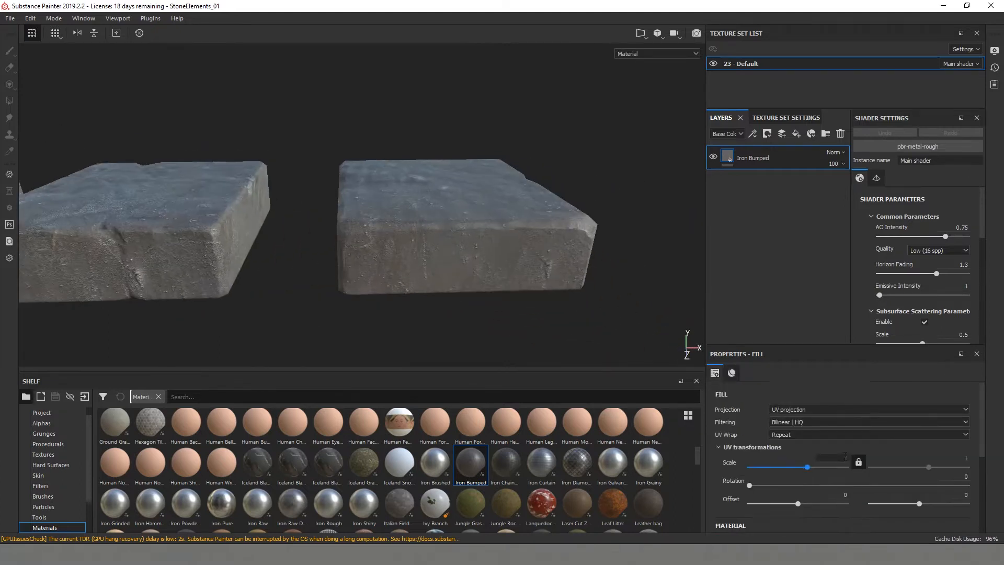
type("3")
key("Return")
left_click_drag(531, 289, 430, 244, "alt")
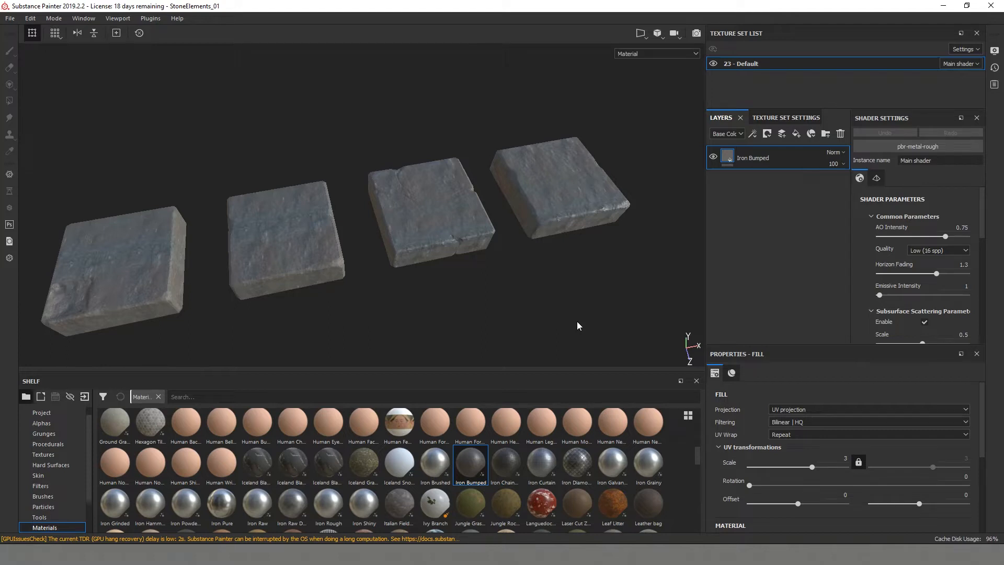
- Add a fill layer above Iron Bumped and inspect the stones with its default material
left_click(796, 133)
middle_click_drag(522, 273, 528, 260)
scroll(808, 457, "down", 3)
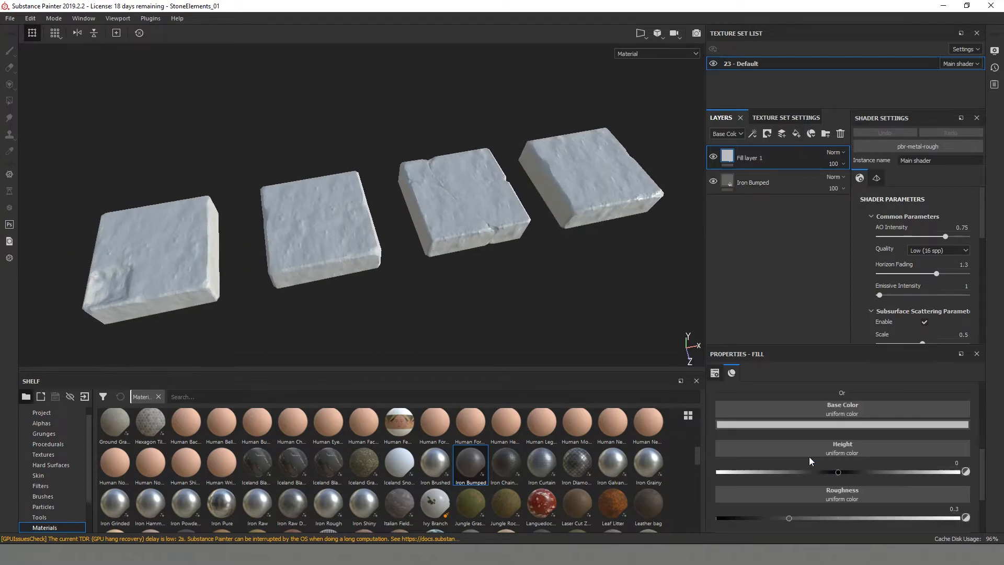
scroll(808, 457, "up", 2)
left_click_drag(554, 235, 650, 228, "alt")
scroll(522, 210, "up", 3)
left_click_drag(314, 189, 434, 246, "alt")
middle_click_drag(334, 271, 384, 271, "alt")
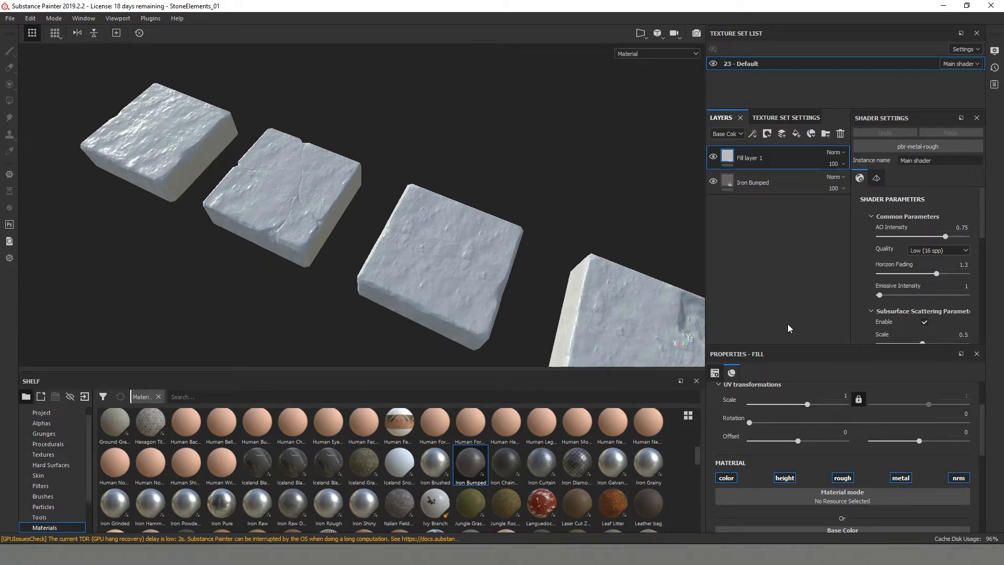
left_click_drag(420, 230, 670, 204, "alt")
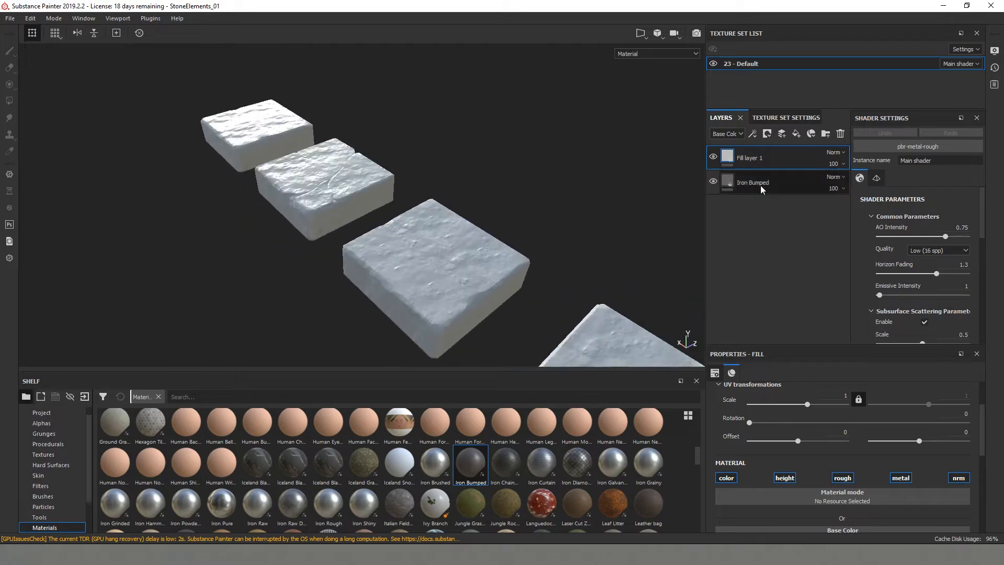
- Limit Fill layer 1 to the roughness channel by disabling color, height, metal and normal
left_click(731, 479)
left_click(784, 479)
left_click(844, 479)
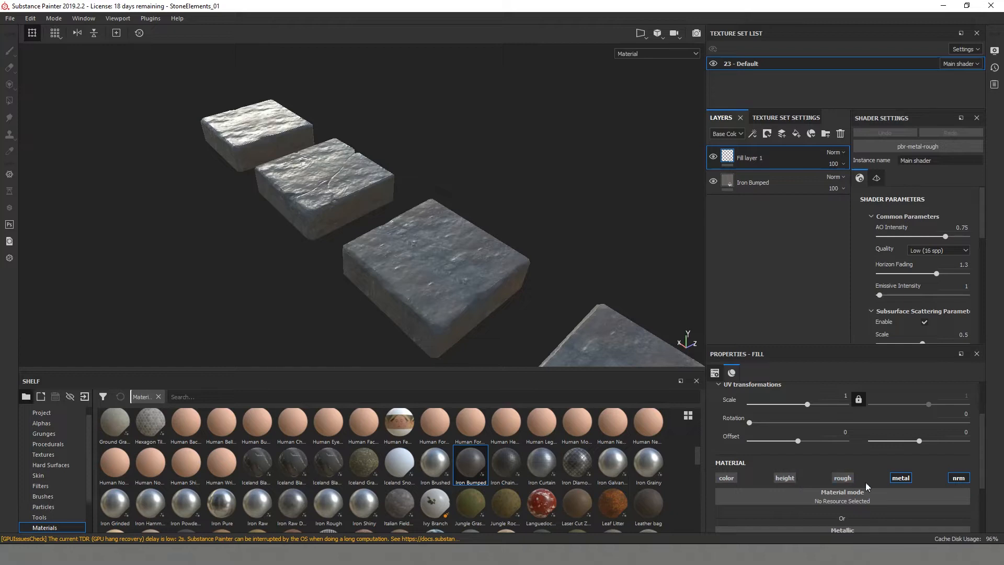
left_click(903, 480)
left_click(850, 481)
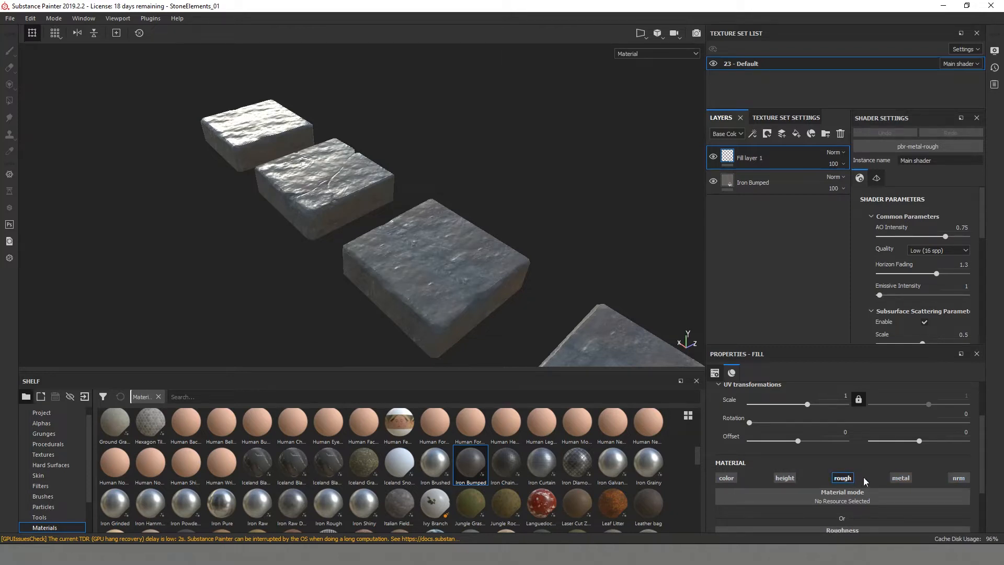
- Set the roughness of Fill layer 1 to 0.9, checking the stones' shine from several angles
scroll(865, 473, "down", 3)
left_click_drag(880, 485, 939, 484)
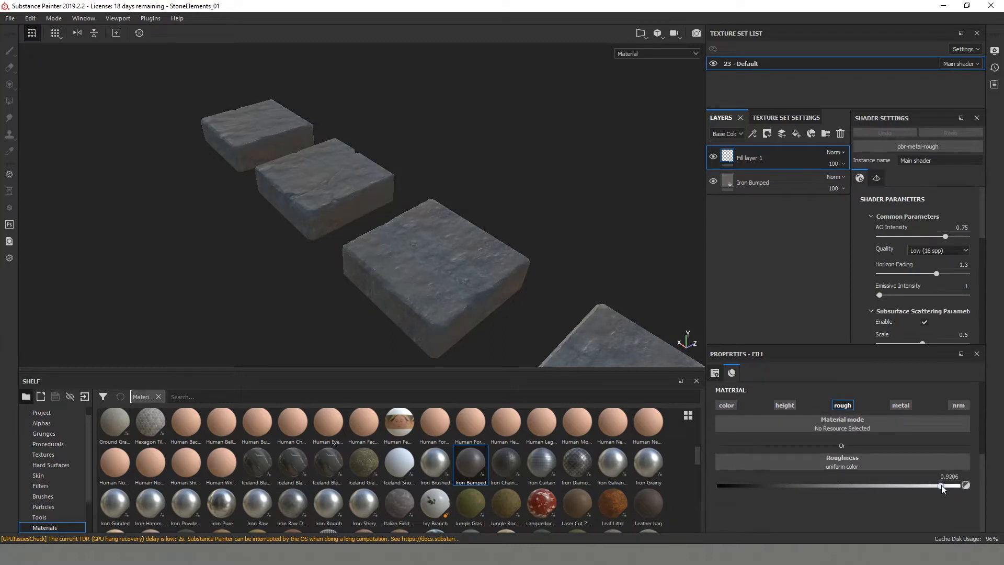
left_click_drag(384, 276, 371, 304, "alt")
scroll(360, 228, "up", 5)
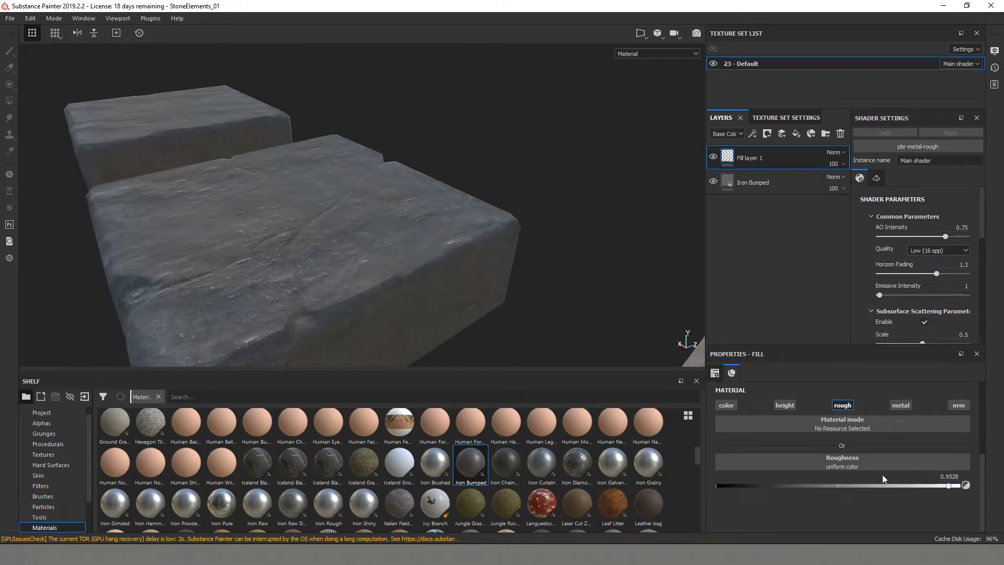
left_click_drag(357, 261, 348, 285, "alt")
scroll(384, 255, "down", 8)
left_click_drag(384, 256, 170, 261, "alt")
scroll(395, 278, "up", 4)
left_click_drag(394, 278, 502, 267, "alt")
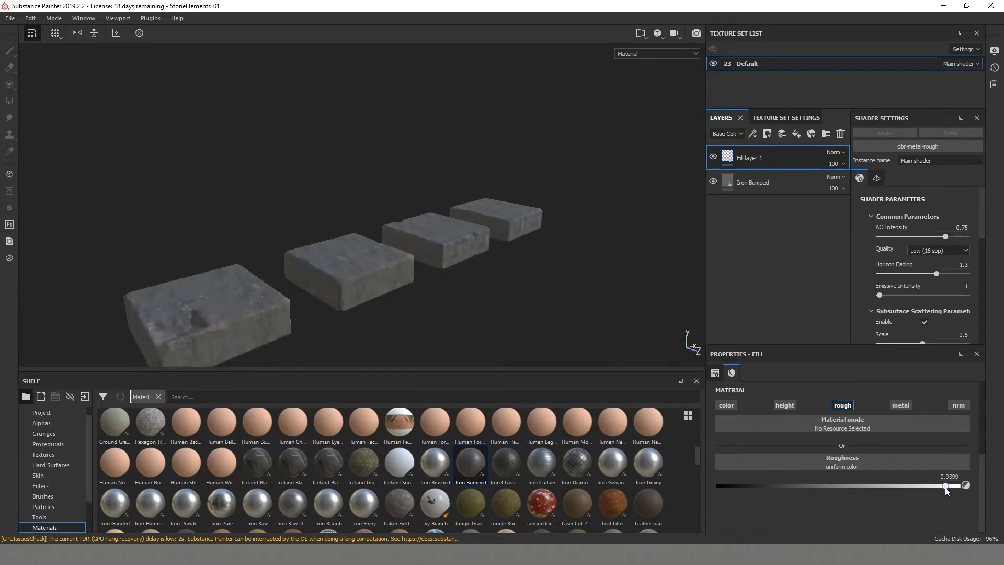
left_click_drag(408, 240, 643, 225, "alt")
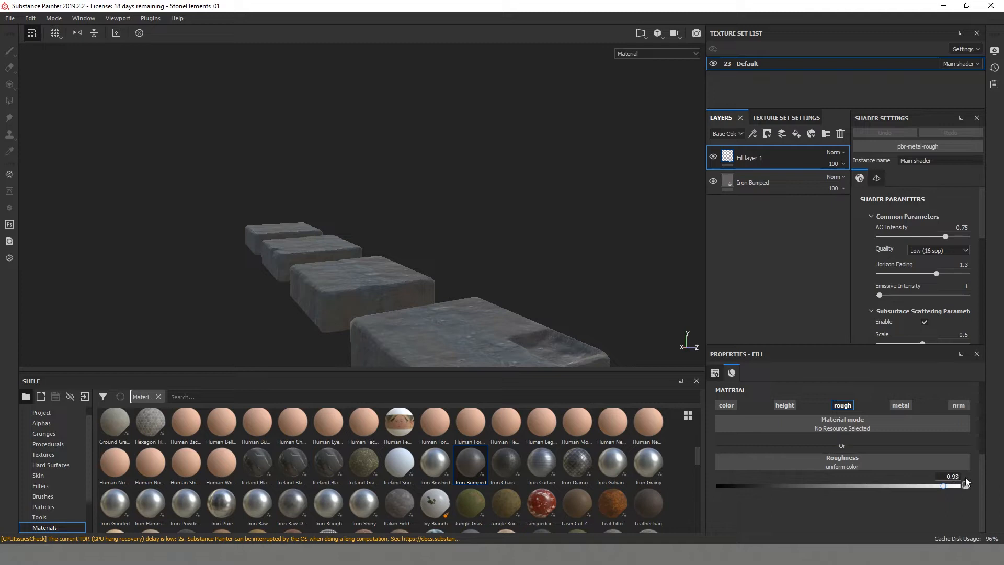
left_click_drag(478, 274, 321, 271, "alt")
middle_click_drag(427, 256, 443, 275, "alt")
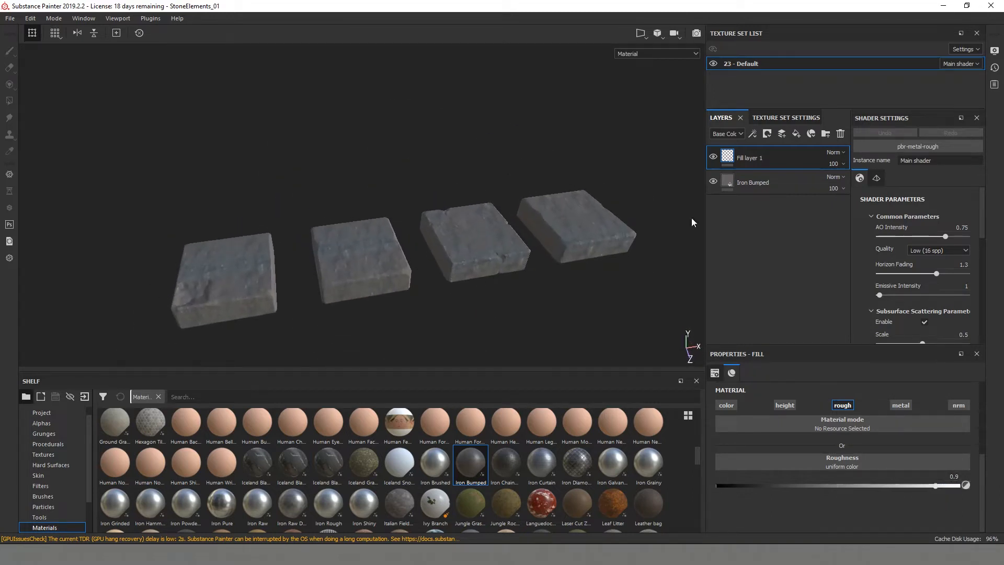
- Add a second fill layer on top and give it a dark olive-brown base color
left_click(797, 134)
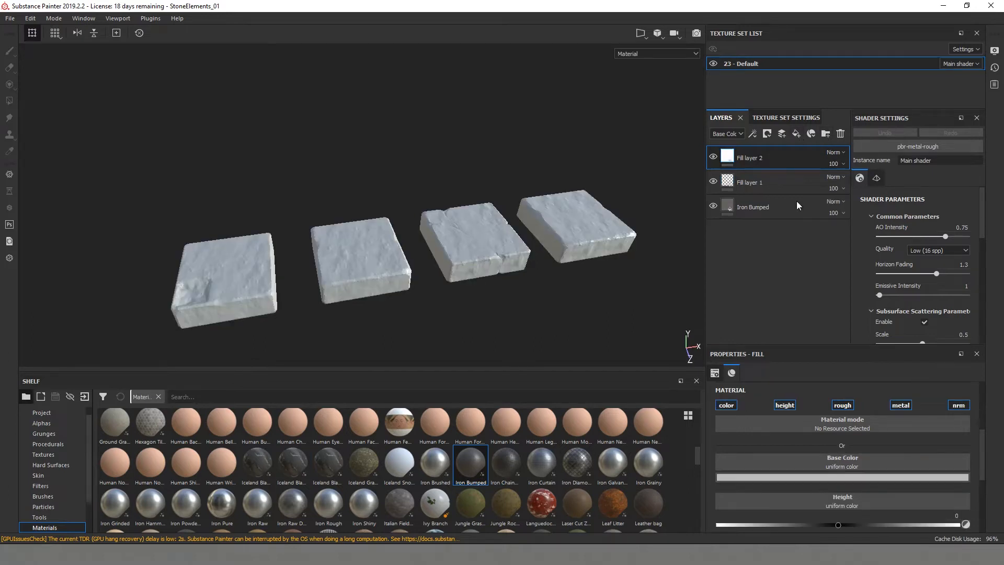
left_click(795, 478)
left_click(818, 423)
left_click(892, 448)
left_click_drag(892, 447, 892, 444)
left_click_drag(816, 420, 820, 422)
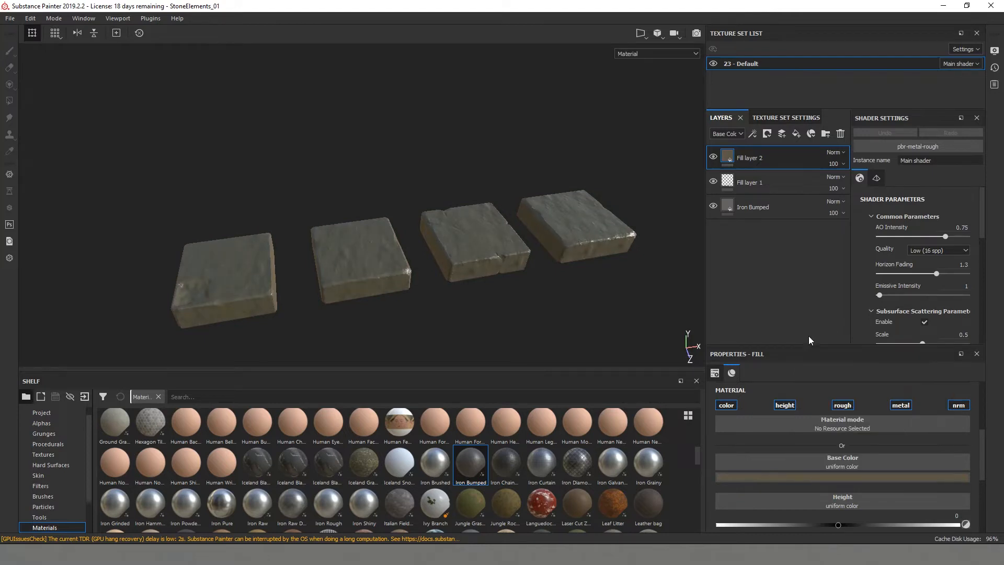
- Apply the Cavity Rust smart mask to Fill layer 2
left_click(54, 495)
scroll(57, 516, "down", 1)
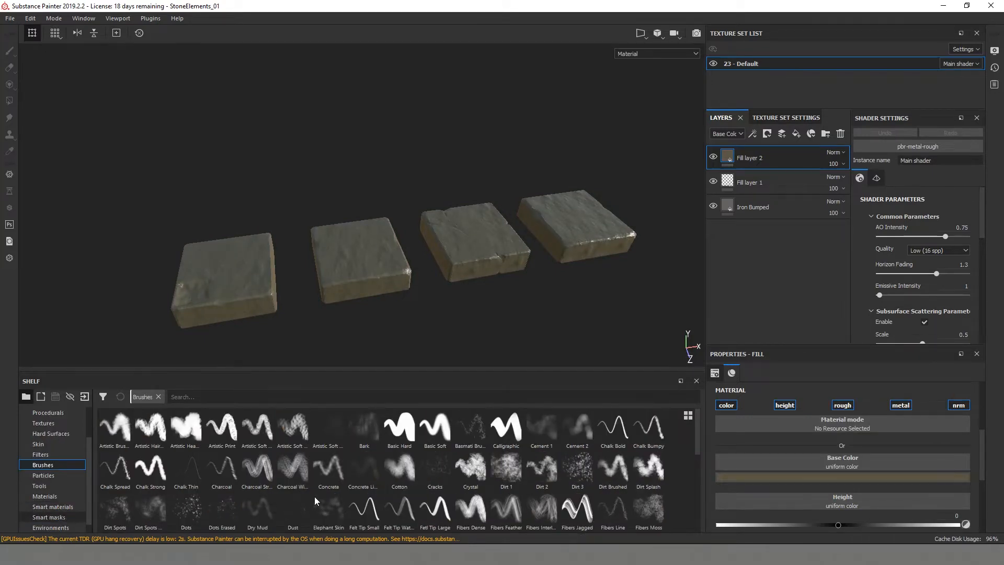
mouse_move(115, 426)
left_mouse_down()
mouse_move(650, 316)
mouse_move(761, 170)
left_mouse_up()
left_click_drag(400, 225, 454, 218, "alt")
right_click_drag(454, 217, 524, 209, "alt")
left_click_drag(366, 251, 425, 243, "alt")
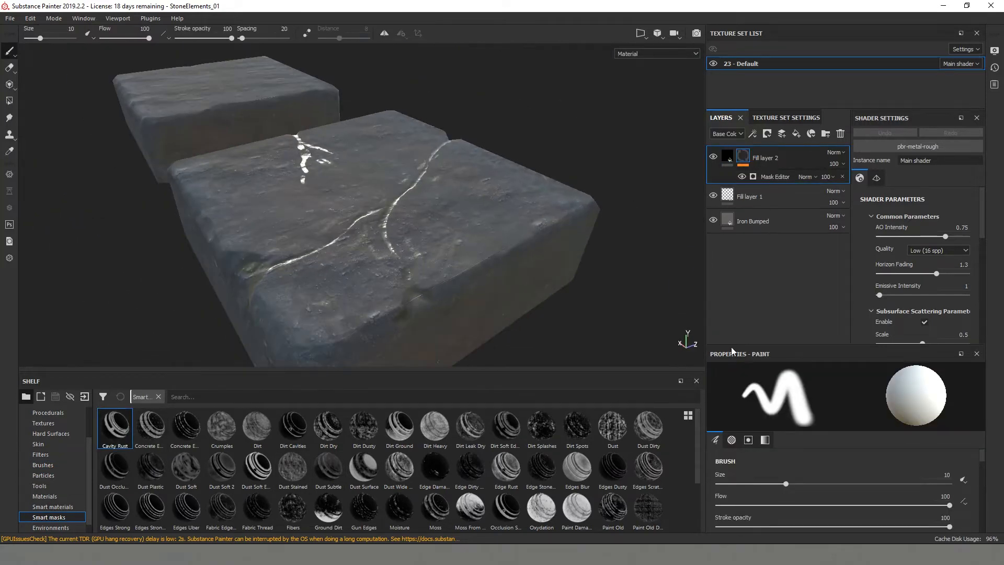
- Set Fill layer 2 to the Multiply blend mode with 65 opacity
scroll(887, 498, "down", 10)
left_click(727, 155)
left_click(838, 152)
left_click(839, 201)
left_click_drag(501, 227, 515, 272, "alt")
left_click(842, 165)
left_click_drag(861, 183, 856, 183)
left_click_drag(447, 163, 491, 202, "alt")
right_click_drag(491, 202, 556, 209, "alt")
- Increase the roughness of Fill layer 2 to make the stone cracks less shiny
scroll(851, 510, "down", 4)
left_click_drag(839, 446, 851, 445)
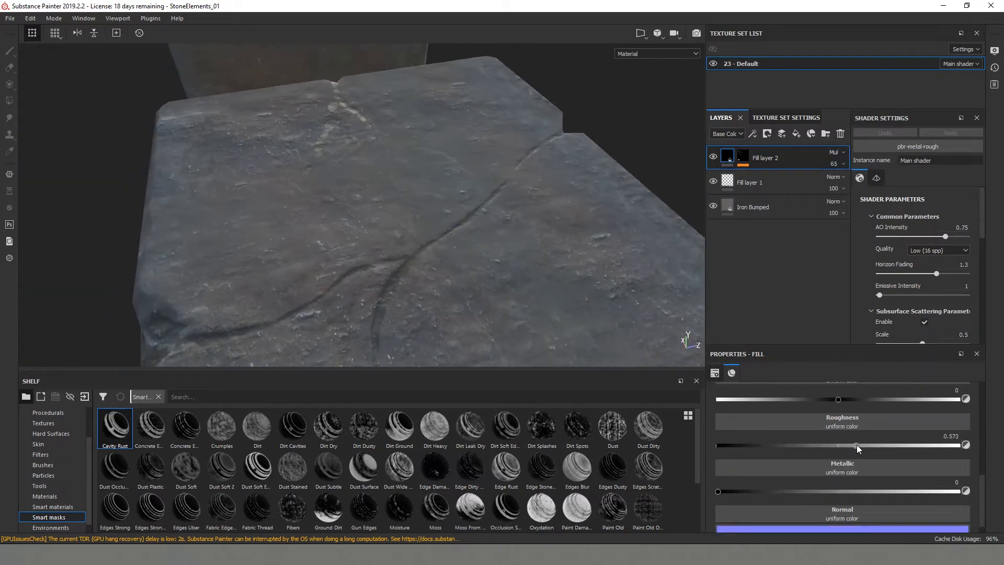
left_click_drag(471, 230, 491, 194, "alt")
mouse_move(839, 446)
left_mouse_down()
mouse_move(965, 448)
mouse_move(879, 449)
left_mouse_up()
left_click_drag(449, 178, 591, 230, "alt")
right_click_drag(591, 230, 538, 258, "alt")
left_click_drag(235, 277, 292, 316, "alt")
- Add a paint effect to Fill layer 2's mask and choose the Dirt 1 brush
right_click(743, 157)
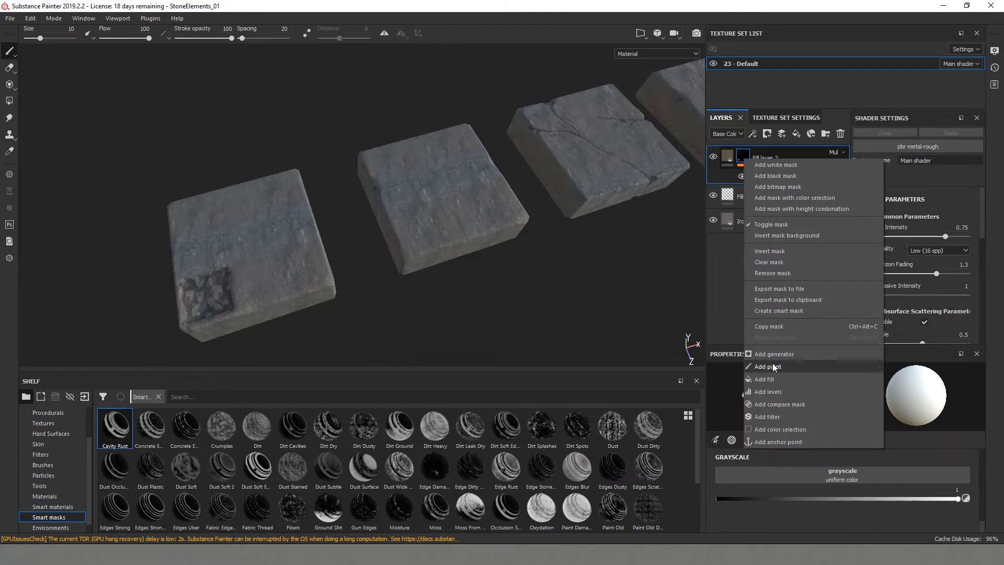
left_click(773, 364)
middle_click_drag(292, 282, 434, 222, "alt")
left_click(43, 465)
left_click(506, 469)
- Paint dirt patches over the surfaces and sides of the four stones in Fill layer 2's mask
right_click_drag(398, 261, 483, 319, "alt")
middle_click_drag(483, 319, 418, 225, "alt")
right_click_drag(389, 204, 358, 204, "ctrl")
left_click_drag(390, 207, 352, 198, "alt")
right_click_drag(334, 205, 300, 183, "alt")
left_click_drag(325, 230, 247, 265, "alt")
left_click_drag(473, 319, 341, 257, "alt")
right_click_drag(334, 291, 366, 291, "ctrl")
left_click_drag(389, 272, 278, 298, "alt")
left_click_drag(387, 241, 287, 227, "alt")
middle_click_drag(467, 262, 345, 286, "alt")
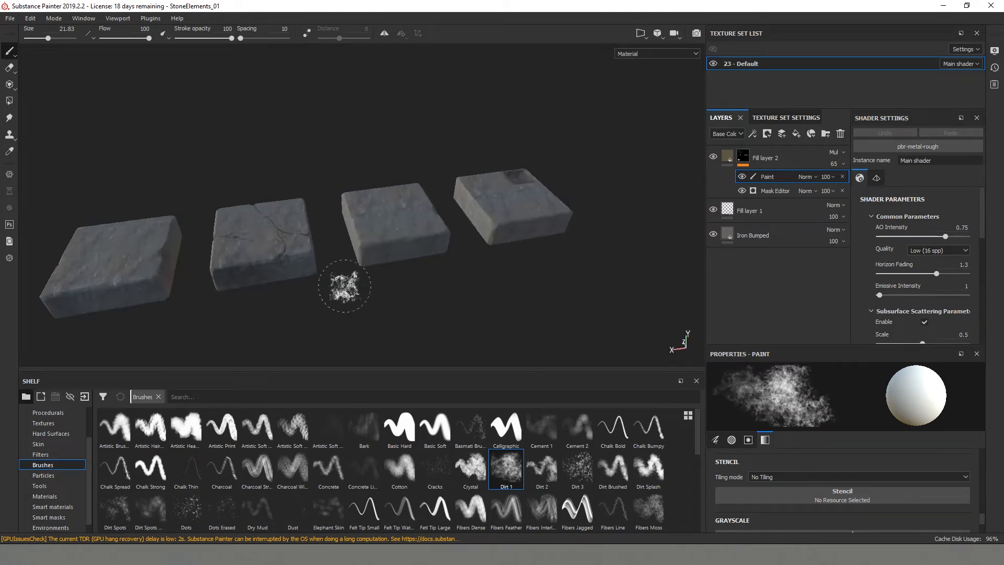
left_click_drag(538, 177, 670, 258, "alt")
left_click_drag(199, 314, 308, 256, "alt")
left_click_drag(215, 240, 340, 161, "alt")
left_click_drag(176, 266, 148, 210, "alt")
- Lower the brush grayscale to about 0.05 and paint back parts of the dirt on the stones
scroll(880, 488, "down", 3)
left_click(728, 500)
left_click_drag(729, 502, 728, 502)
left_click_drag(494, 256, 340, 240, "alt")
middle_click_drag(341, 239, 235, 259, "alt")
mouse_move(538, 179)
left_mouse_down("alt")
mouse_move(225, 220)
mouse_move(769, 180)
left_mouse_up("alt")
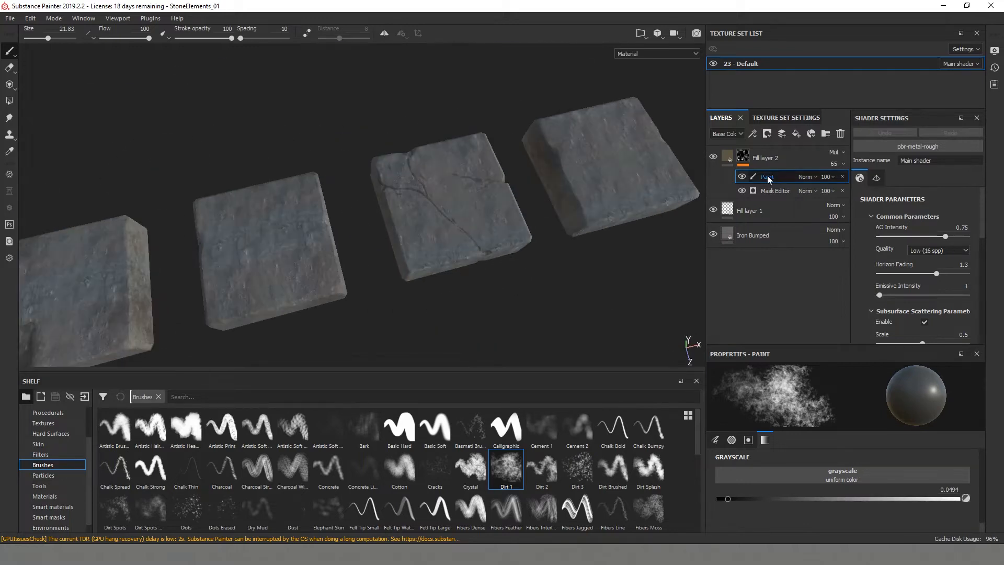
- Reduce the opacity of Fill layer 2 to 55
left_click(833, 163)
left_click_drag(858, 181, 852, 185)
scroll(455, 222, "down", 3)
- Add a third fill layer on top with an olive-green base color and show the smart masks in the shelf
left_click(57, 528)
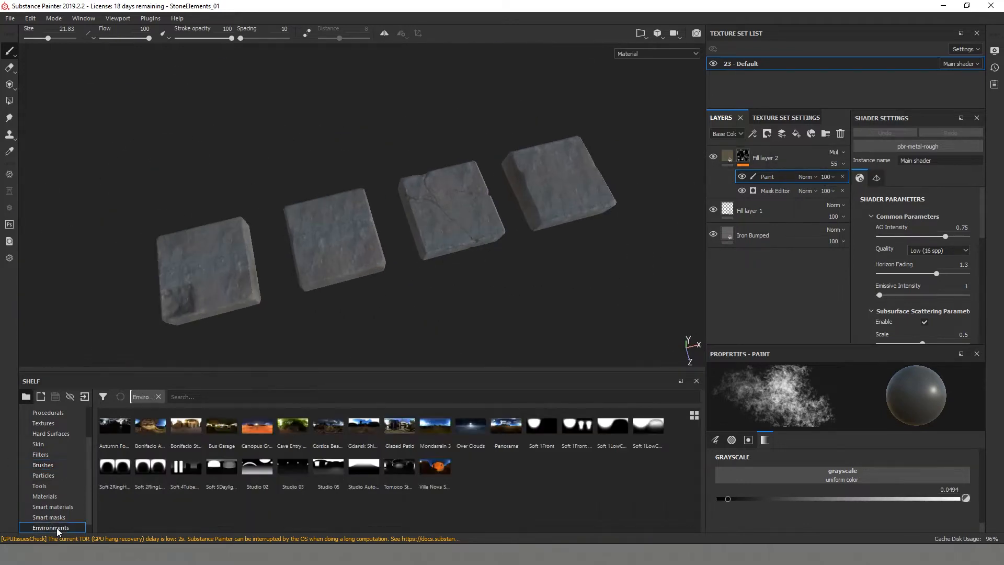
left_click(57, 506)
left_click(796, 134)
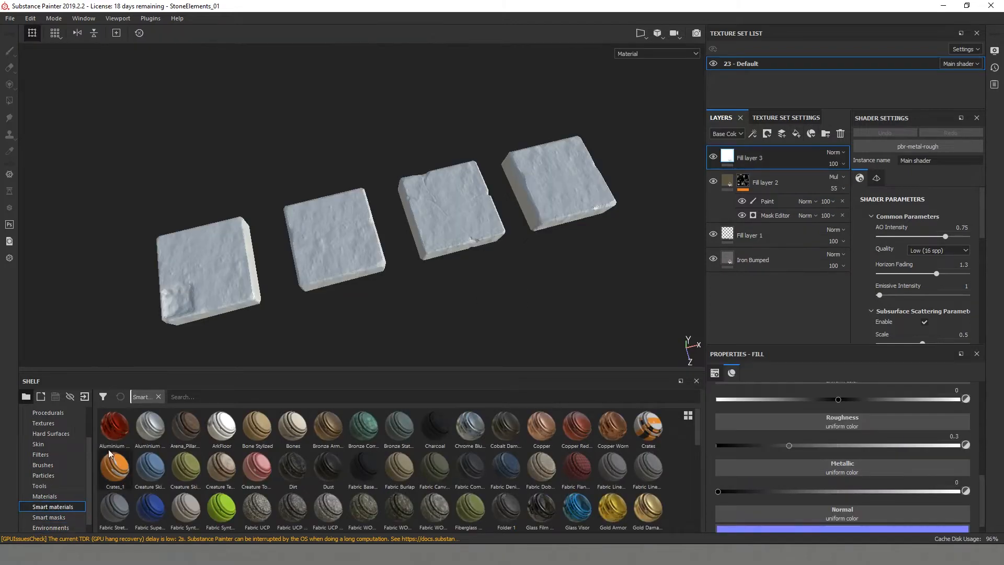
left_click(65, 517)
scroll(820, 419, "up", 5)
left_click(830, 518)
left_click(857, 460)
left_click(922, 477)
- Try the Ground Dirt and Dust Surface smart masks on Fill layer 3, undoing each one
left_click_drag(328, 507, 743, 160)
key("ctrl+z")
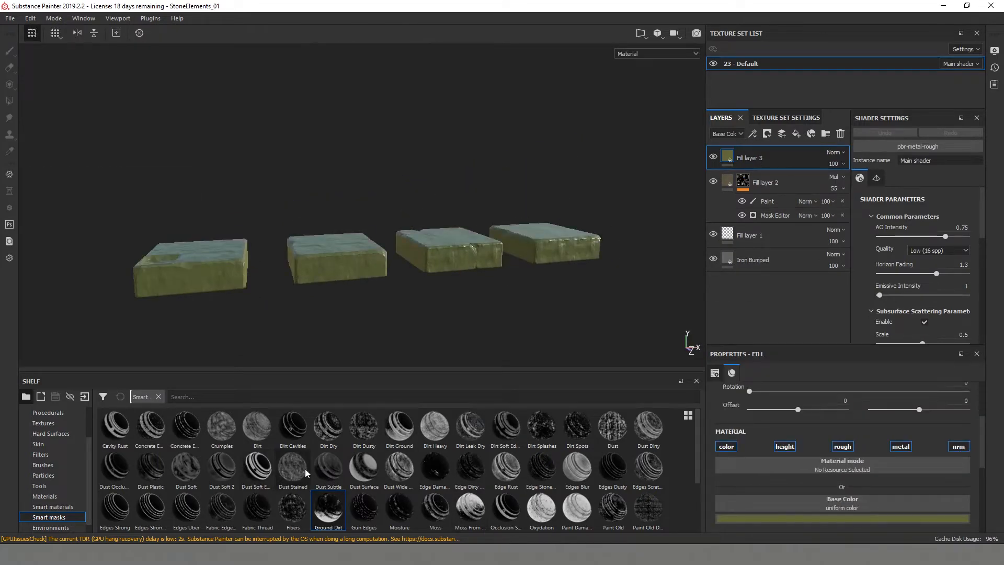
left_click_drag(353, 472, 750, 158)
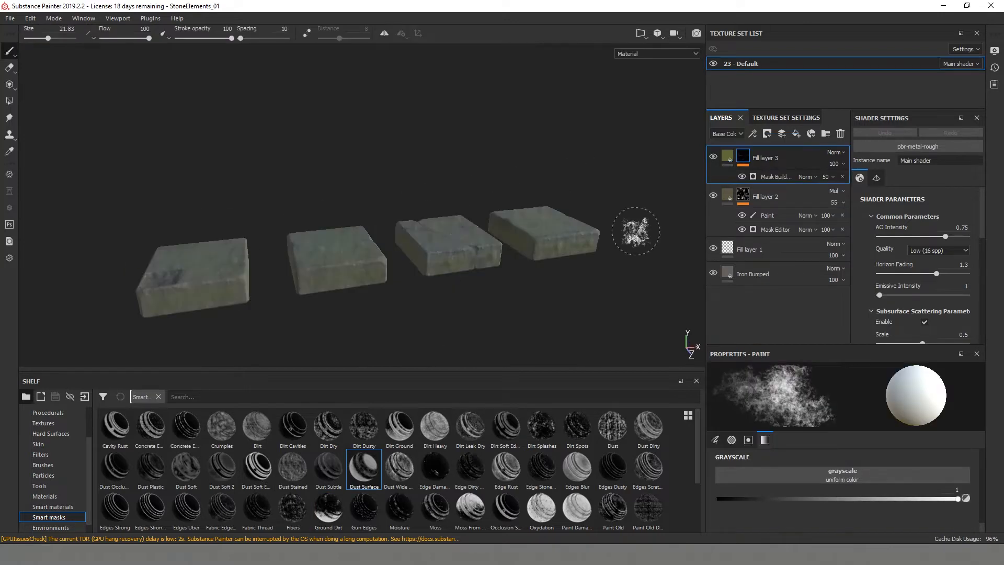
key("ctrl+z")
- Apply the first Concrete smart mask, the one next to Cavity Rust, to Fill layer 3
left_click_drag(150, 430, 750, 158)
left_click_drag(534, 237, 570, 256, "alt")
middle_click_drag(215, 343, 414, 283, "alt")
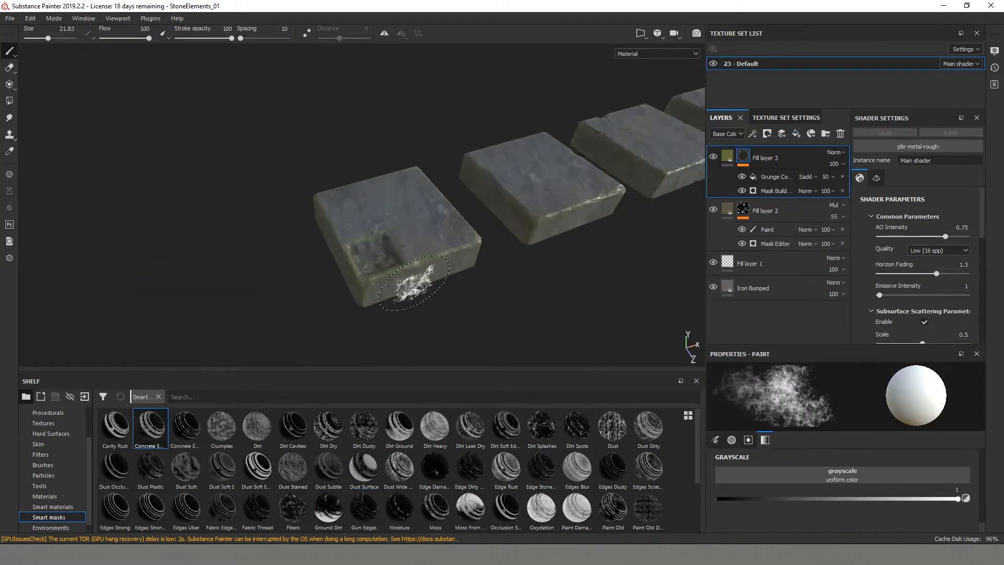
right_click_drag(414, 283, 515, 315, "alt")
- Try the Multiply blend mode on Fill layer 3 and return it to Normal
left_click(842, 153)
left_click(839, 203)
right_click_drag(403, 262, 506, 285, "alt")
left_click(843, 153)
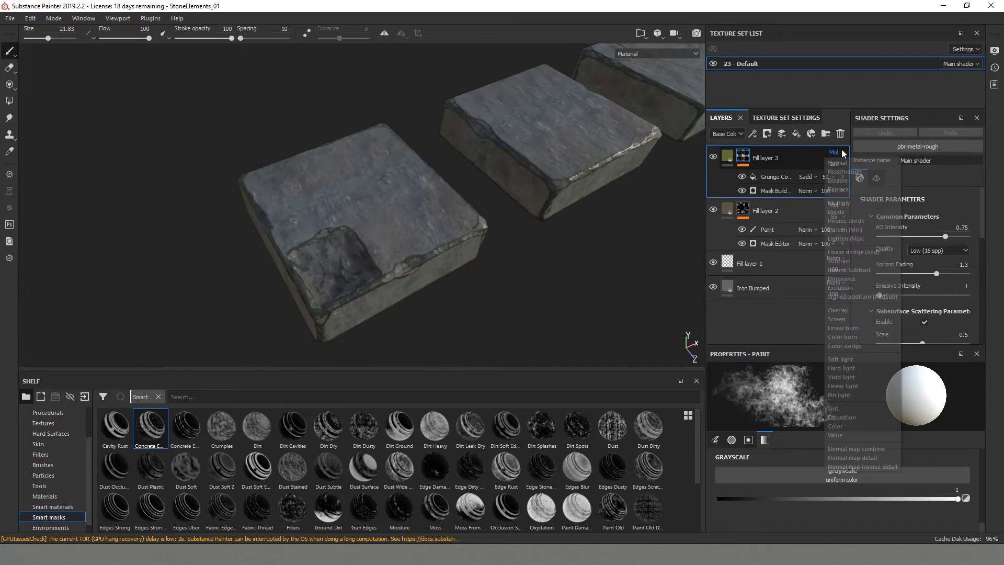
left_click(839, 163)
- Darken the base color of Fill layer 3 to a muted olive green and adjust its roughness
left_click(727, 156)
left_click(838, 518)
left_click_drag(839, 457, 837, 460)
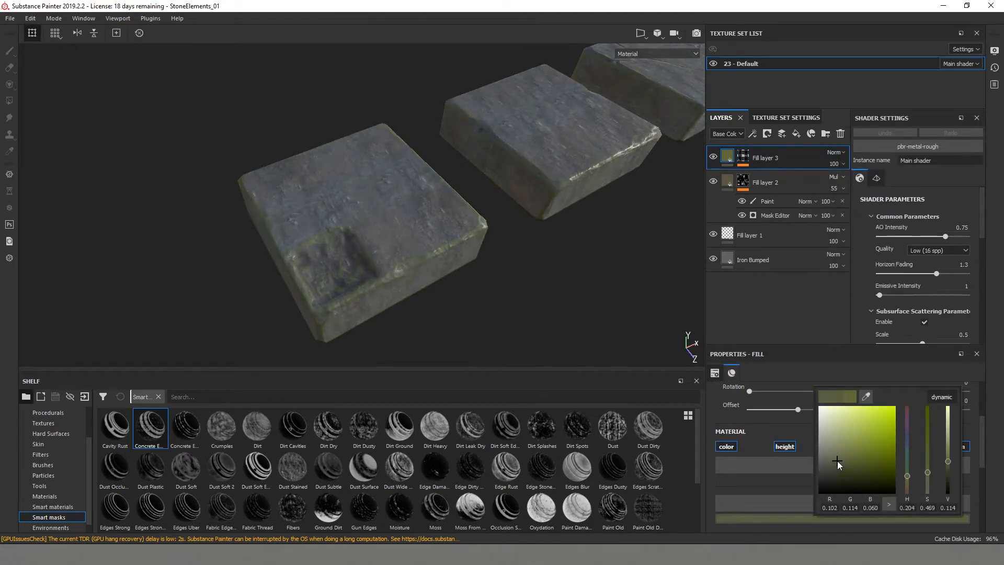
scroll(847, 496, "down", 3)
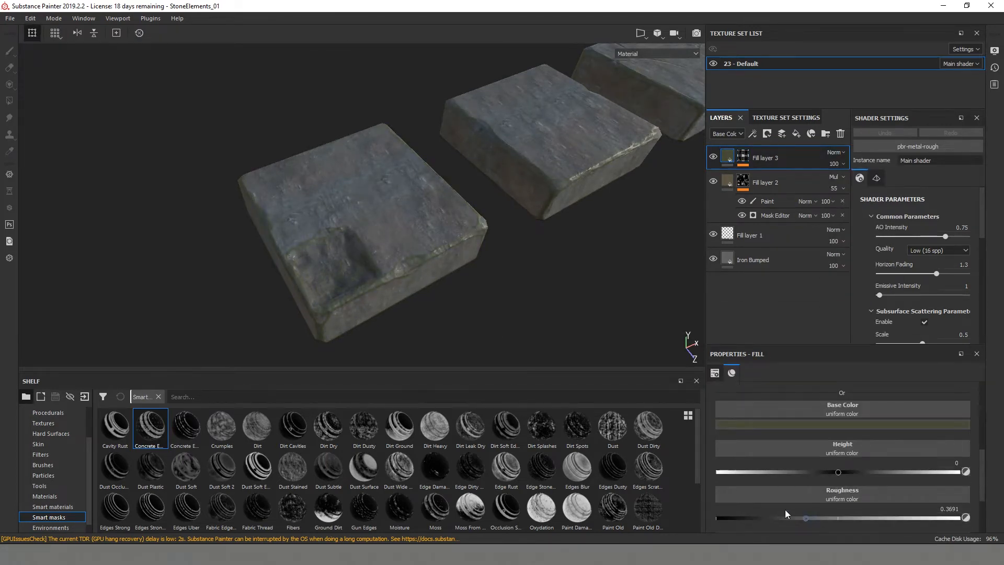
left_click_drag(486, 314, 495, 284, "alt")
- Add a paint effect to Fill layer 3's mask and paint green grime over the stones at grayscale 1
right_click(743, 156)
left_click(766, 361)
right_click_drag(361, 281, 377, 283, "alt")
left_click_drag(368, 290, 283, 285, "alt")
left_click_drag(298, 216, 424, 238, "alt")
left_click_drag(459, 293, 339, 229, "alt")
left_click_drag(432, 213, 334, 267, "alt")
left_click_drag(522, 194, 675, 172, "alt")
mouse_move(460, 225)
left_mouse_down("alt")
mouse_move(439, 230)
mouse_move(416, 298)
mouse_move(318, 208)
mouse_move(383, 313)
mouse_move(460, 325)
left_mouse_up("alt")
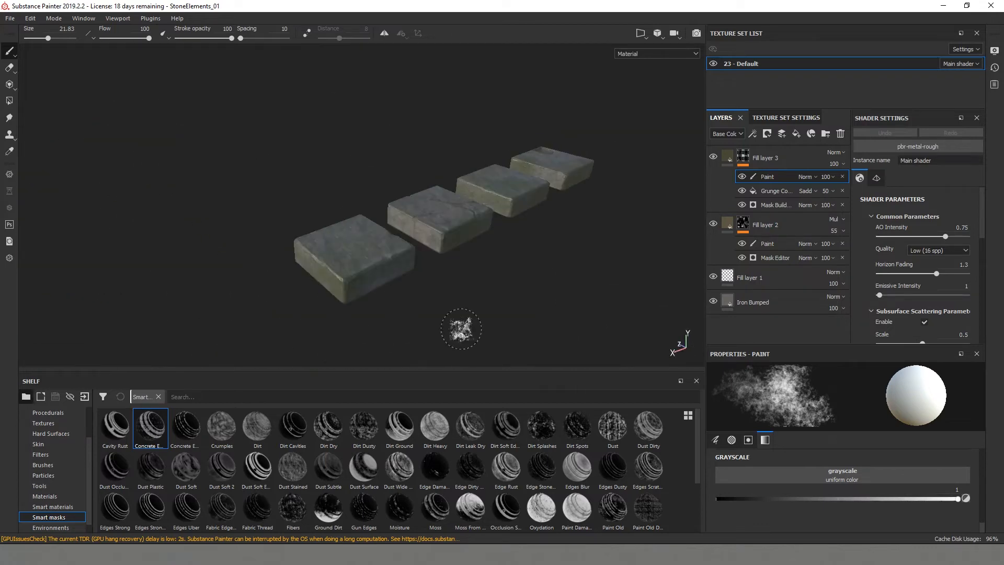
- Lower the brush grayscale to about 0.04 and paint away some of the green grime on the stones
left_click(724, 499)
mouse_move(448, 281)
left_mouse_down("alt")
mouse_move(460, 172)
mouse_move(331, 108)
mouse_move(381, 124)
mouse_move(208, 174)
left_mouse_up("alt")
mouse_move(265, 137)
left_mouse_down("alt")
mouse_move(381, 264)
mouse_move(361, 287)
mouse_move(258, 274)
mouse_move(418, 264)
mouse_move(426, 251)
mouse_move(230, 251)
mouse_move(380, 307)
left_mouse_up("alt")
scroll(380, 307, "down", 2)
- Adjust the base color of Fill layer 3 to a darker tone and reselect the Paint effect in its mask
left_click(743, 164)
left_click(846, 425)
left_click(868, 513)
middle_click_drag(390, 198, 409, 185, "alt")
left_click_drag(409, 185, 412, 160, "alt")
left_click(743, 165)
left_click(767, 177)
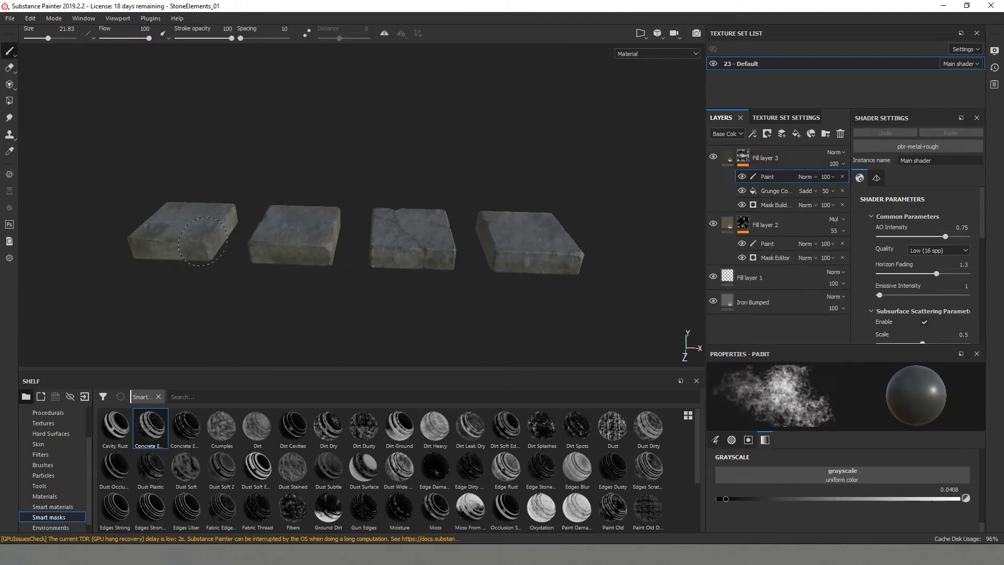
- Duplicate Fill layer 3 and change the copy's base color to a lighter olive green
left_click_drag(448, 254, 308, 312, "alt")
right_click(728, 156)
left_click(766, 254)
left_click(776, 425)
left_click(746, 160)
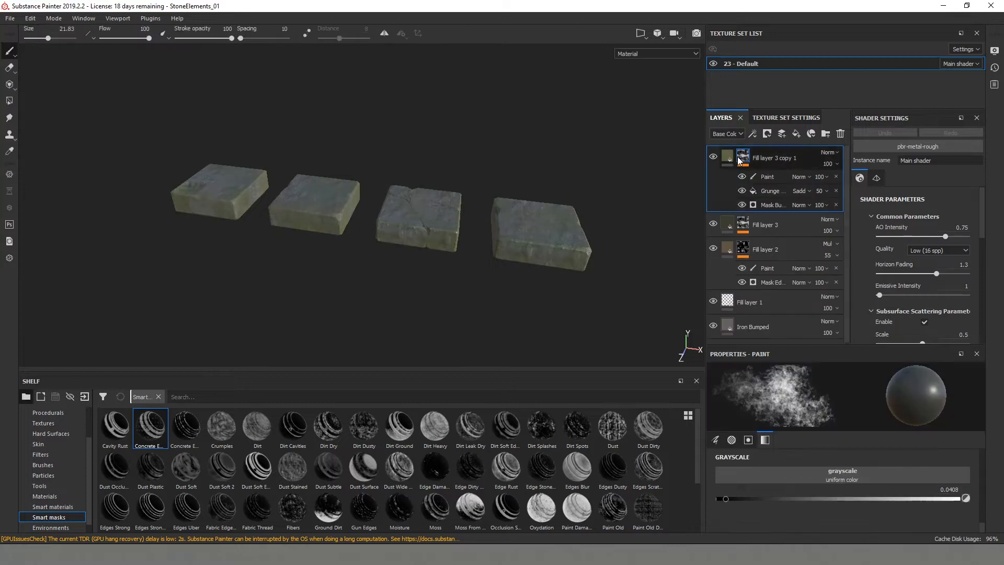
- Replace the mask of Fill layer 3 copy 1 with the Edge Rust smart mask
right_click(738, 156)
left_click(754, 162)
right_click(727, 151)
left_click(752, 364)
key("ctrl+z")
left_click_drag(503, 469, 765, 160)
- Add a paint effect to the mask of Fill layer 3 copy 1 and move the layer below Fill layer 3
scroll(456, 286, "up", 6)
mouse_move(451, 238)
left_mouse_down("alt")
mouse_move(455, 277)
mouse_move(525, 288)
mouse_move(291, 263)
left_mouse_up("alt")
scroll(455, 286, "down", 8)
right_click(733, 159)
left_click(776, 362)
scroll(525, 288, "down", 6)
left_click(764, 155)
left_click_drag(765, 155, 774, 250)
- Lower the brush grayscale to about 0.06 and paint away some of the copied layer's green grime on the stones
left_click_drag(635, 283, 261, 222, "alt")
left_click(767, 202)
left_click_drag(359, 238, 173, 303, "alt")
mouse_move(522, 302)
left_mouse_down("alt")
mouse_move(324, 277)
mouse_move(419, 253)
left_mouse_up("alt")
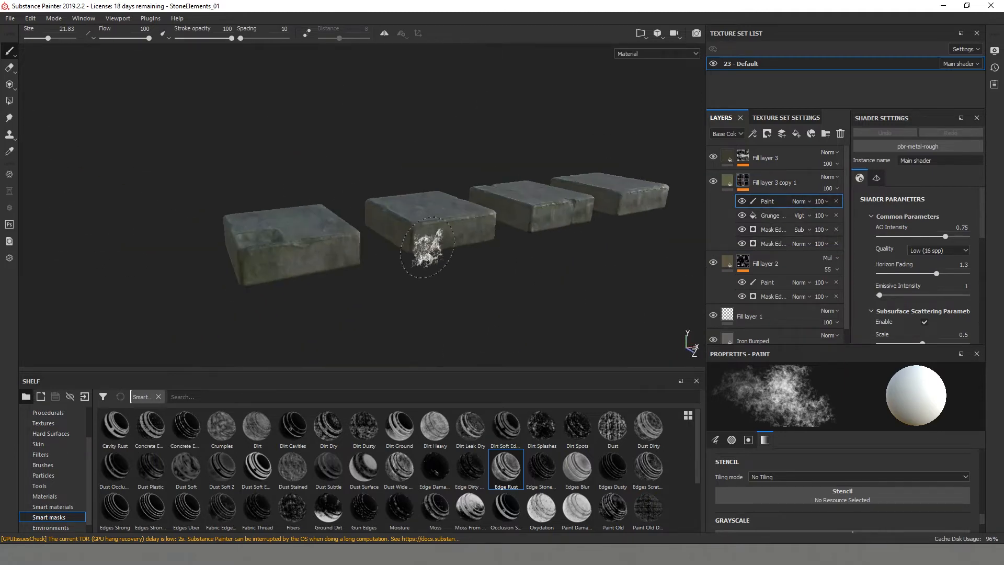
scroll(911, 498, "down", 2)
left_click_drag(911, 498, 729, 498)
scroll(309, 328, "up", 4)
left_click_drag(309, 328, 316, 319, "alt")
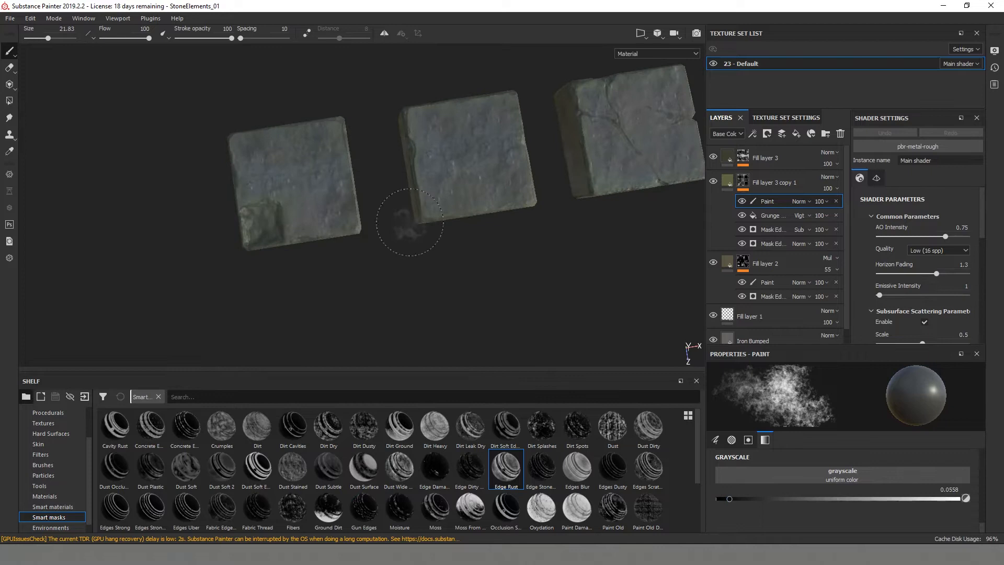
mouse_move(521, 99)
left_mouse_down("alt")
mouse_move(460, 240)
mouse_move(399, 298)
mouse_move(439, 275)
mouse_move(364, 237)
mouse_move(471, 269)
left_mouse_up("alt")
left_click_drag(265, 179, 473, 258, "alt")
- Add a fill layer above Fill layer 3 and set its base color to a bright olive green
left_click(728, 157)
left_click(796, 134)
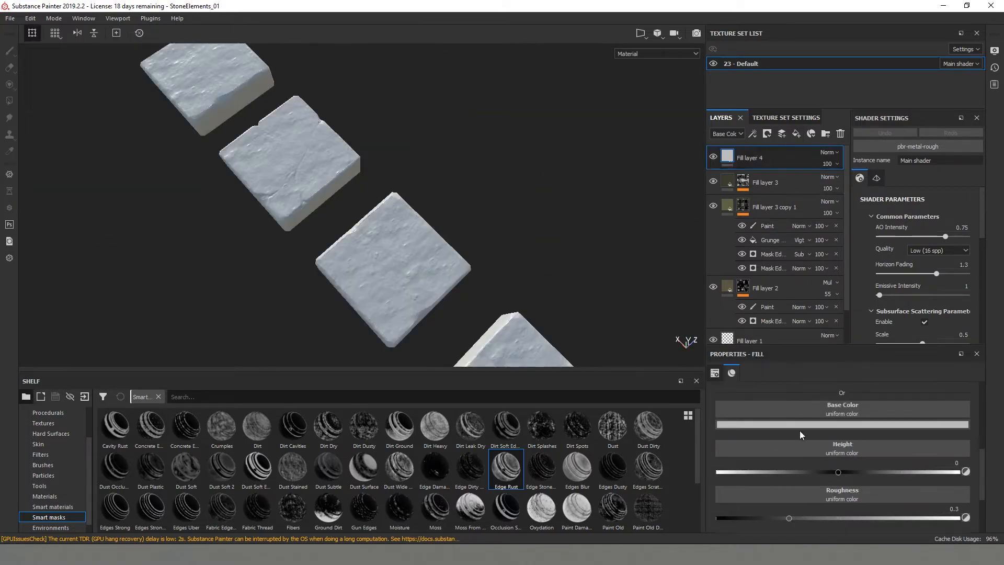
left_click(817, 424)
left_click(836, 488)
left_click_drag(911, 503, 911, 515)
left_click(855, 481)
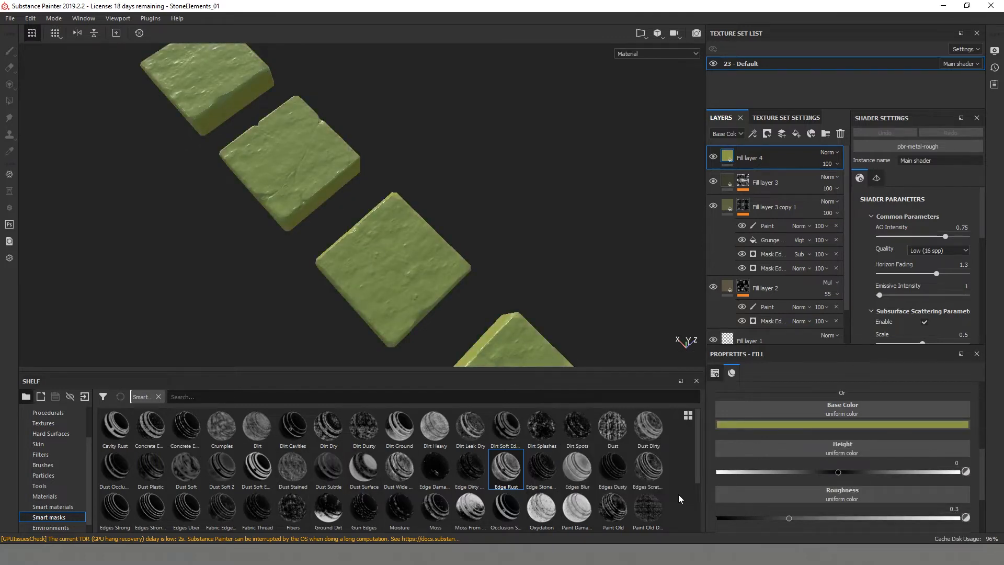
- Apply the Dirt Cavities smart mask to Fill layer 4
scroll(679, 495, "down", 2)
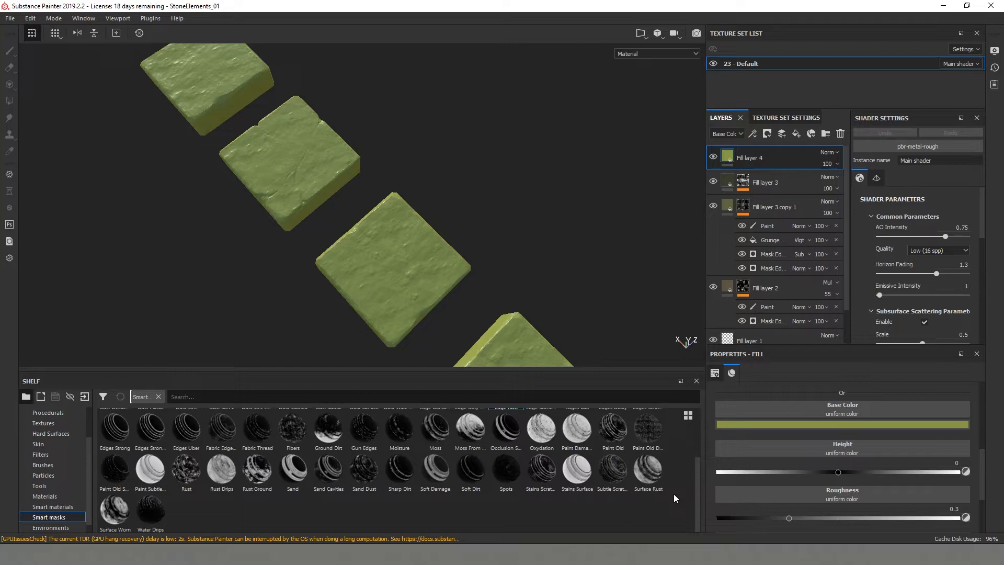
scroll(673, 495, "up", 2)
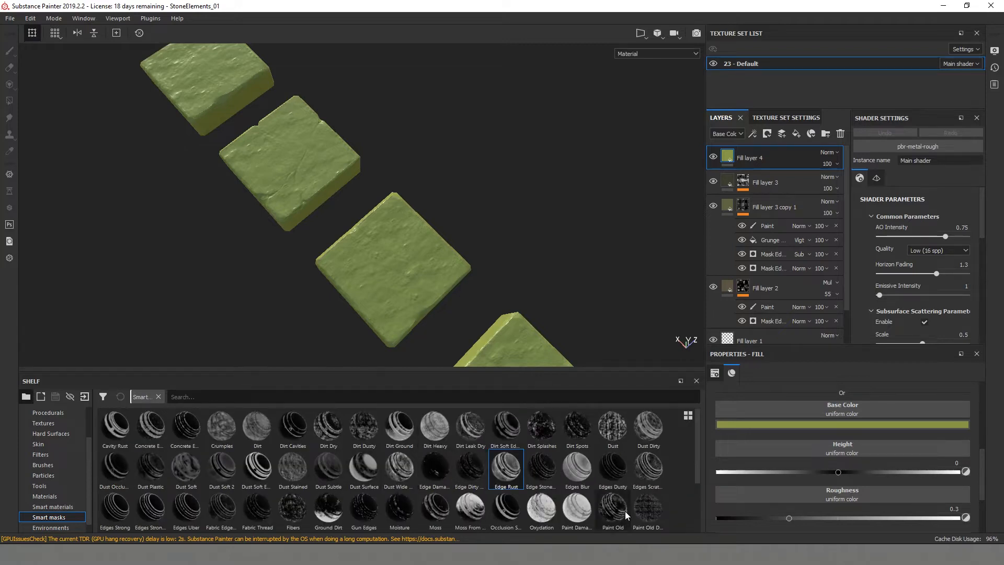
left_click_drag(292, 426, 773, 157)
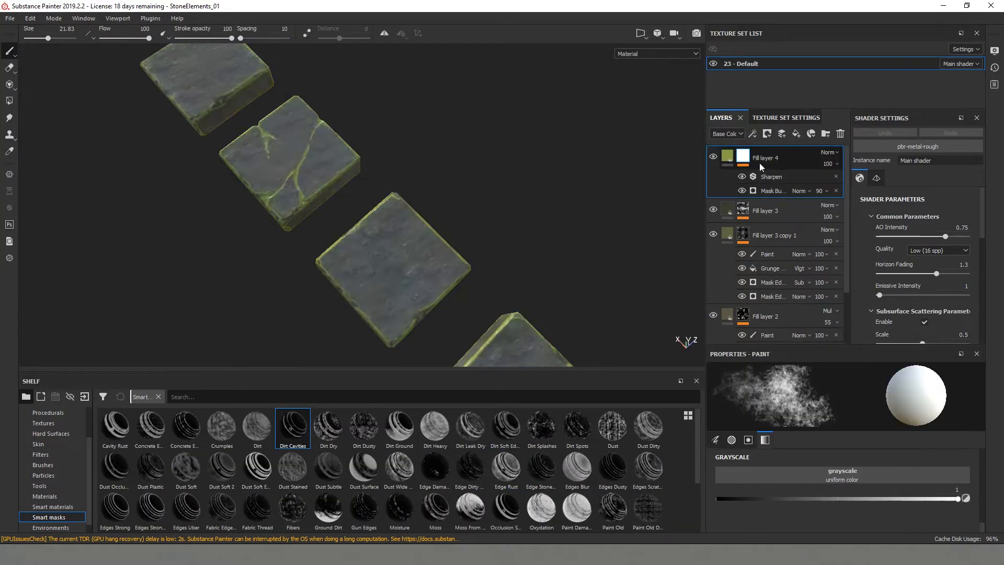
- Try the Multiply blend mode on Fill layer 4 and return it to Normal
left_click(835, 153)
left_click(838, 203)
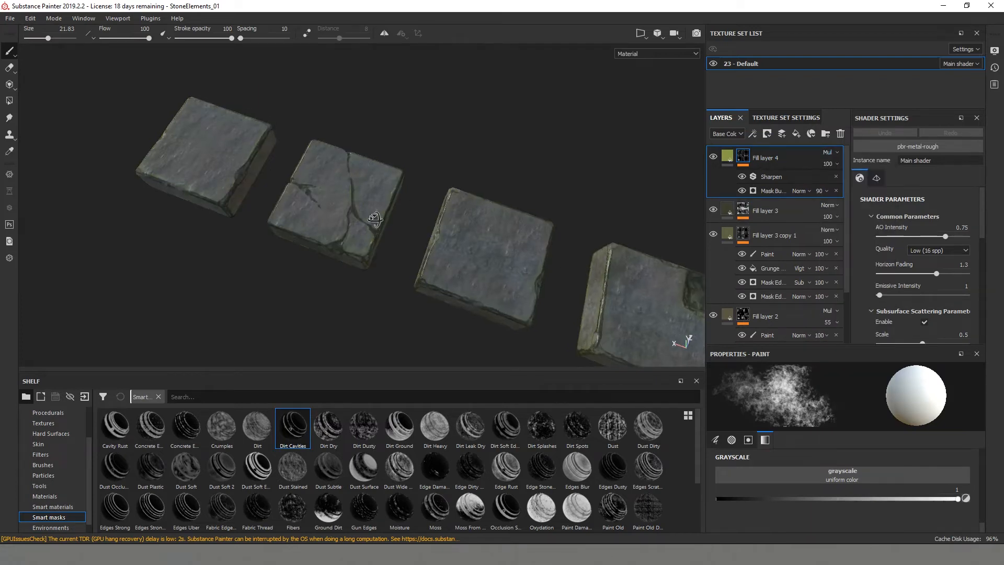
scroll(418, 304, "up", 3)
left_click_drag(415, 303, 458, 309, "alt")
left_click(831, 152)
left_click(831, 179)
left_click(829, 152)
left_click(830, 162)
- Lower the opacity of Fill layer 4 to 10
left_click(836, 164)
left_click_drag(858, 183, 826, 183)
left_click_drag(842, 499, 969, 501)
- Add a paint effect to Fill layer 4's mask and lower the brush grayscale to about 0.05
right_click(744, 149)
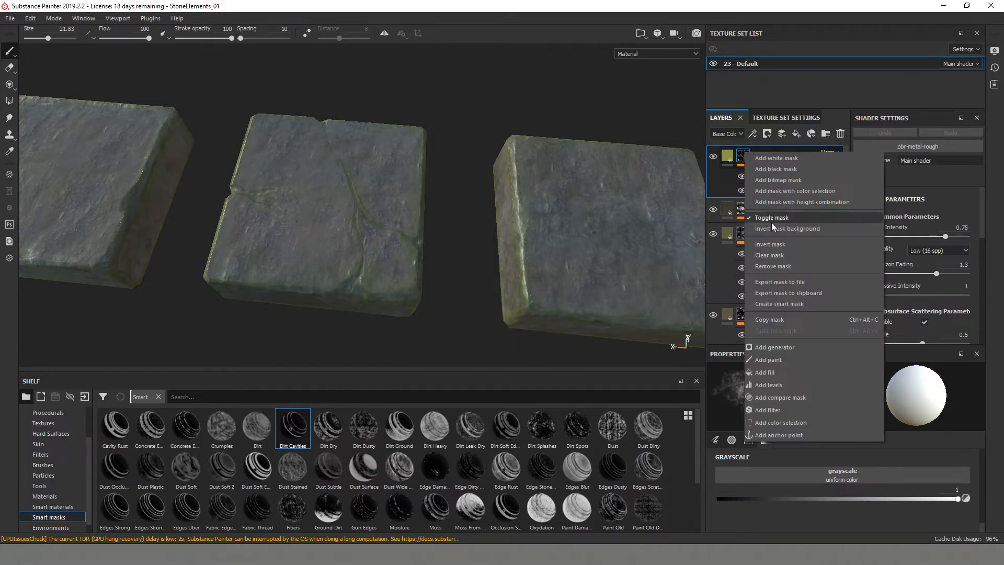
left_click(771, 358)
left_click(727, 499)
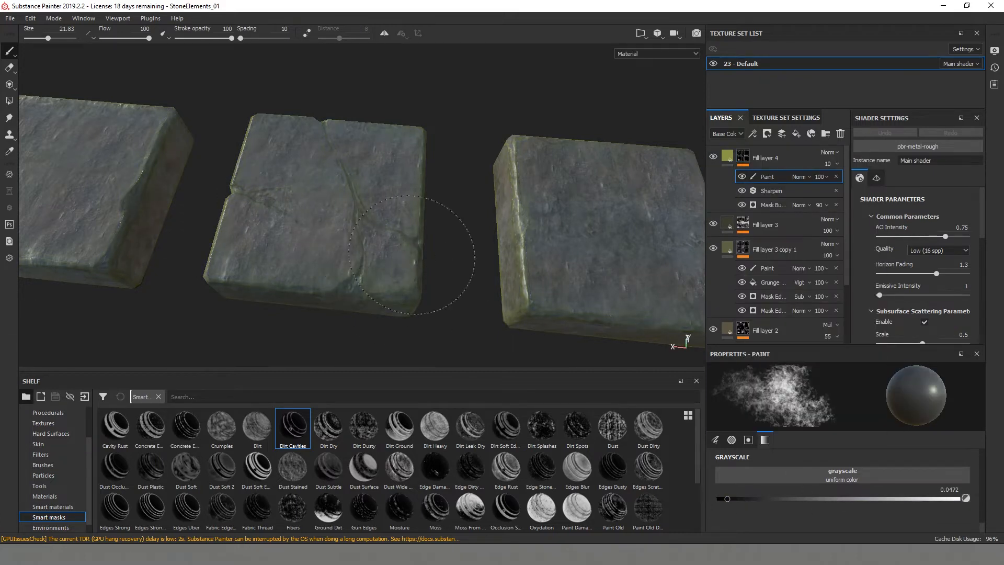
scroll(412, 255, "up", 2)
- Select the Paint effect in Fill layer 3 copy 1's mask and paint away more grime around the cracked stone
left_click(764, 268)
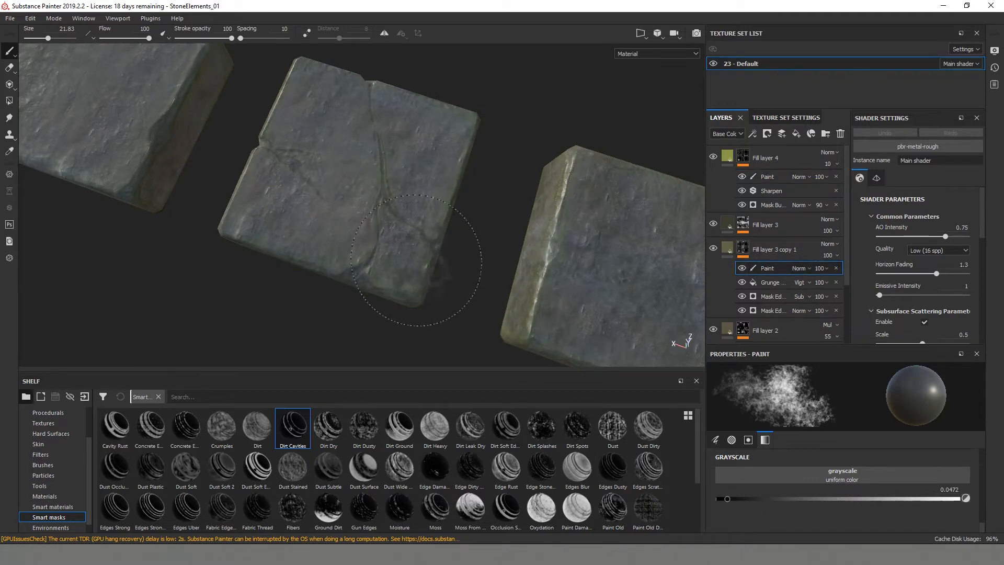
left_click_drag(463, 134, 475, 222, "alt")
scroll(481, 230, "down", 3)
mouse_move(528, 287)
left_mouse_down("alt")
mouse_move(487, 301)
mouse_move(386, 263)
mouse_move(366, 308)
left_mouse_up("alt")
middle_click_drag(250, 209, 471, 230, "alt")
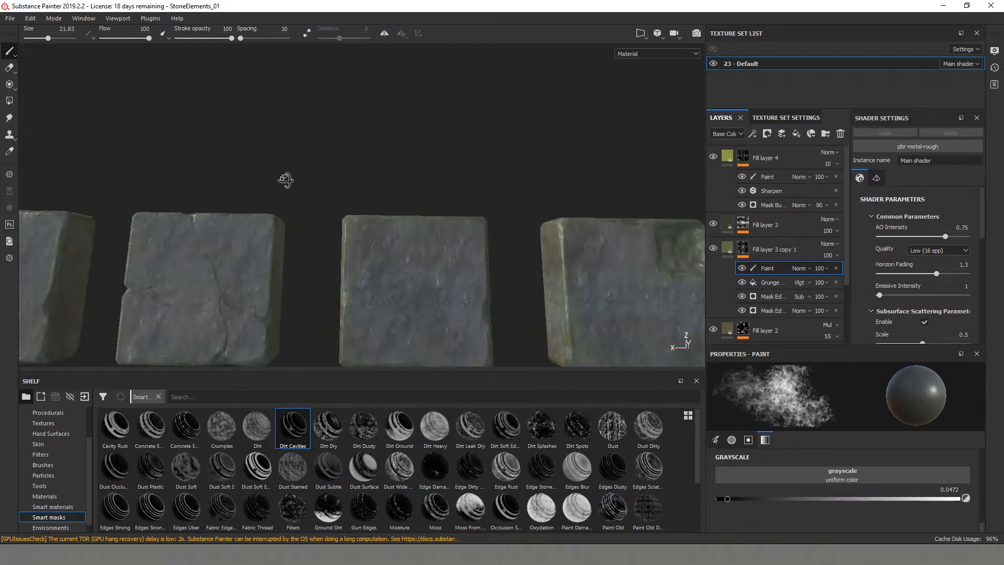
middle_click_drag(284, 181, 418, 149, "alt")
- Reselect the Paint effect in Fill layer 4's mask and raise the layer's opacity to 58
left_click(767, 177)
left_click_drag(413, 204, 356, 231, "alt")
left_click_drag(261, 142, 272, 143, "alt")
left_click(832, 165)
left_click(851, 184)
- Paint away parts of the bright green cavity moss along the edges and corners of all four stones
left_click_drag(507, 294, 380, 243, "alt")
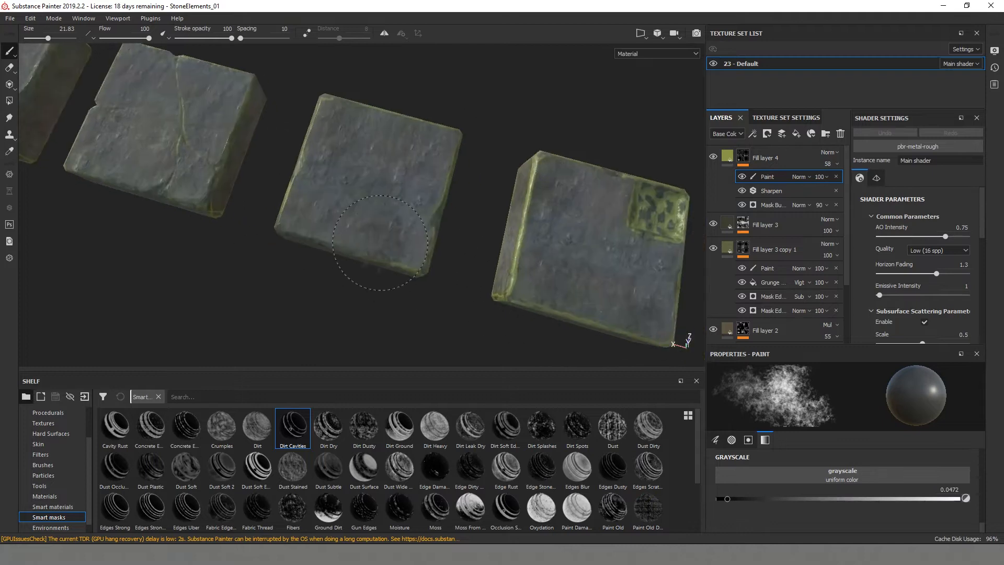
left_click_drag(640, 227, 401, 239, "alt")
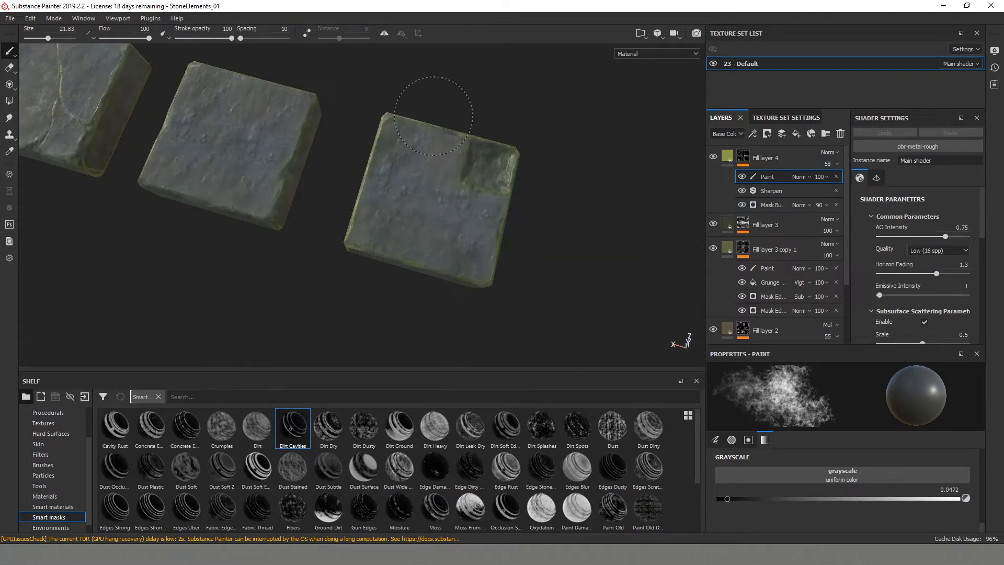
left_click_drag(433, 115, 373, 284, "alt")
mouse_move(564, 279)
left_mouse_down("alt")
mouse_move(334, 255)
mouse_move(175, 190)
mouse_move(224, 243)
left_mouse_up("alt")
mouse_move(453, 258)
left_mouse_down("alt")
mouse_move(385, 272)
mouse_move(275, 250)
mouse_move(348, 257)
left_mouse_up("alt")
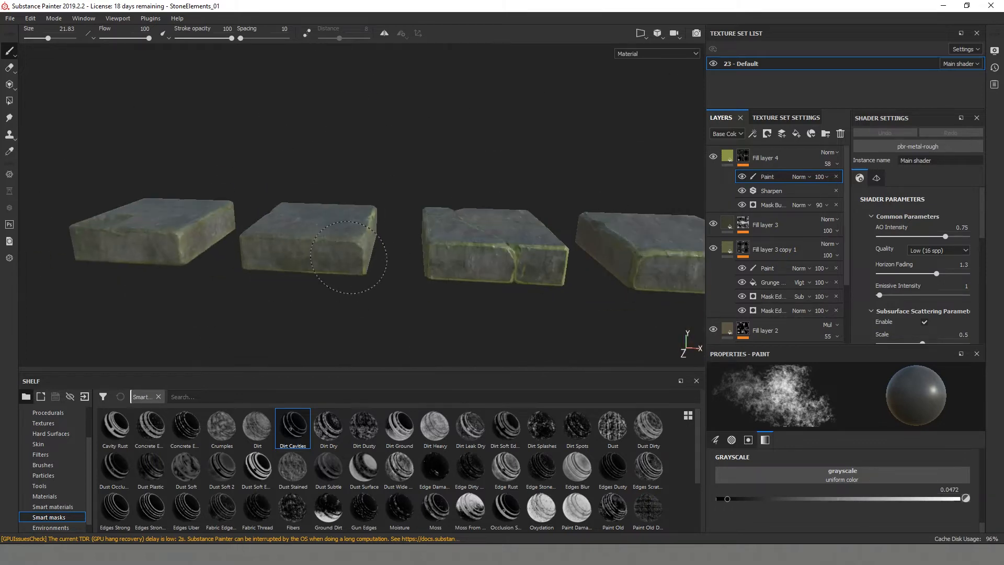
left_click_drag(565, 299, 335, 233, "alt")
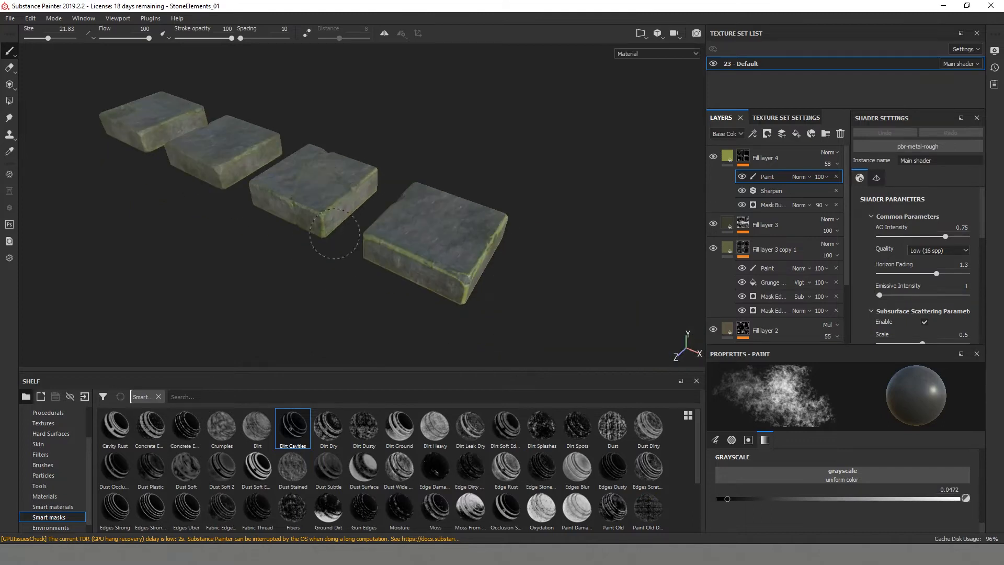
left_click_drag(406, 274, 167, 228, "alt")
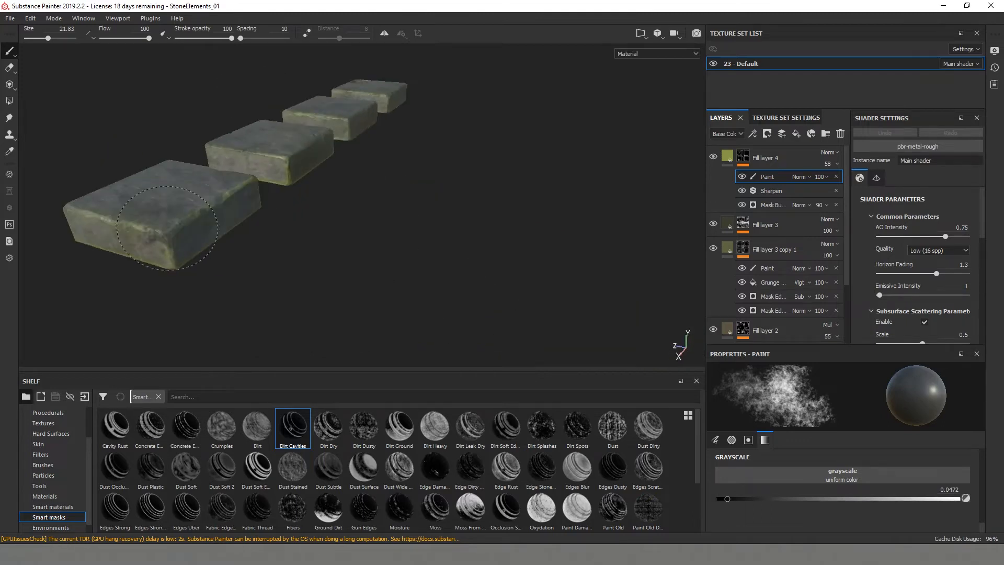
left_click_drag(406, 93, 505, 163, "alt")
left_click_drag(218, 280, 454, 282, "alt")
- Lower the opacity of Fill layer 4 to 13
left_click(835, 165)
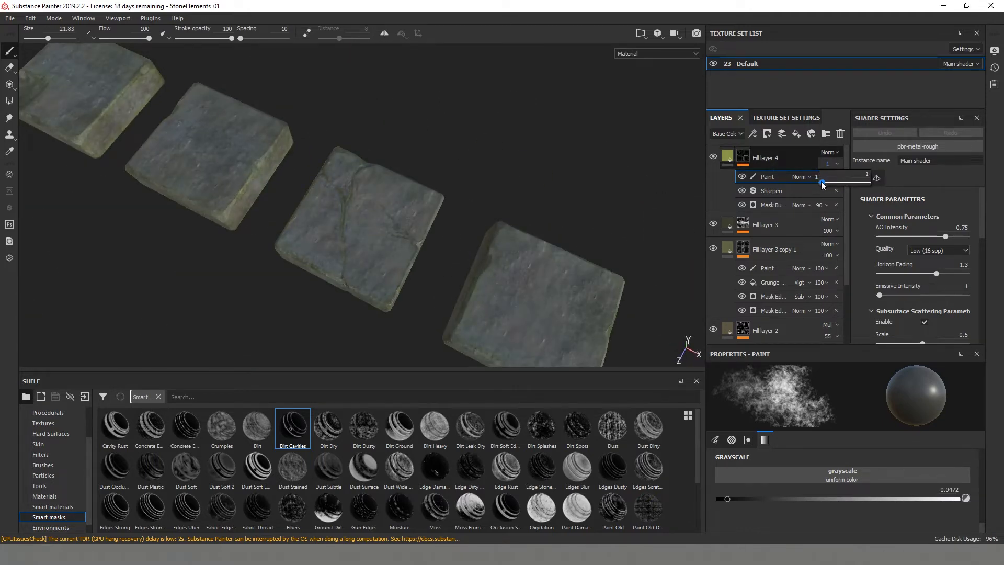
left_click_drag(640, 157, 424, 208, "alt")
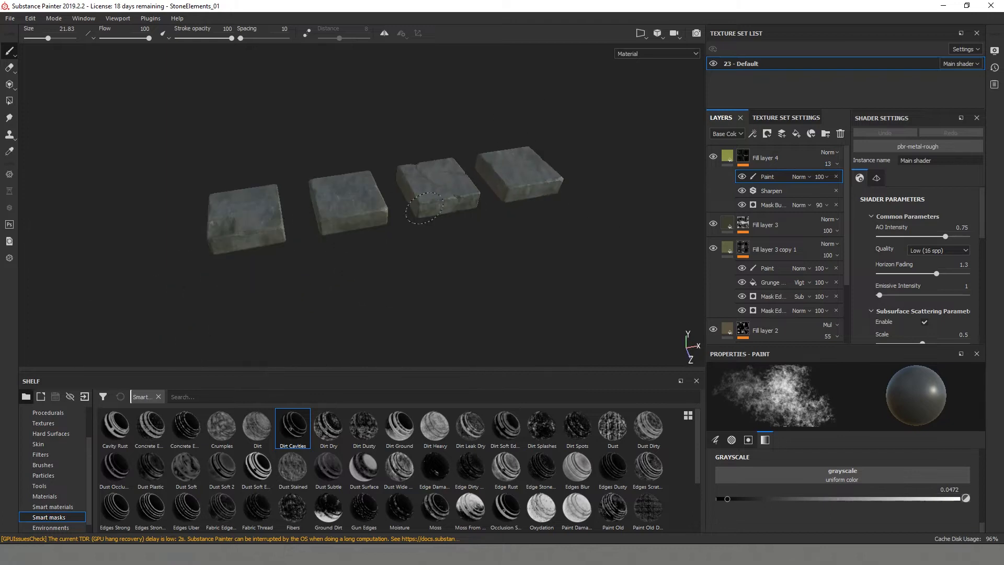
left_click(727, 158)
left_click(743, 165)
- Try the Ground Dirt smart mask on a new fill layer above Fill layer 3 copy 1 and delete that layer
left_click(743, 213)
left_click(728, 206)
left_click(797, 135)
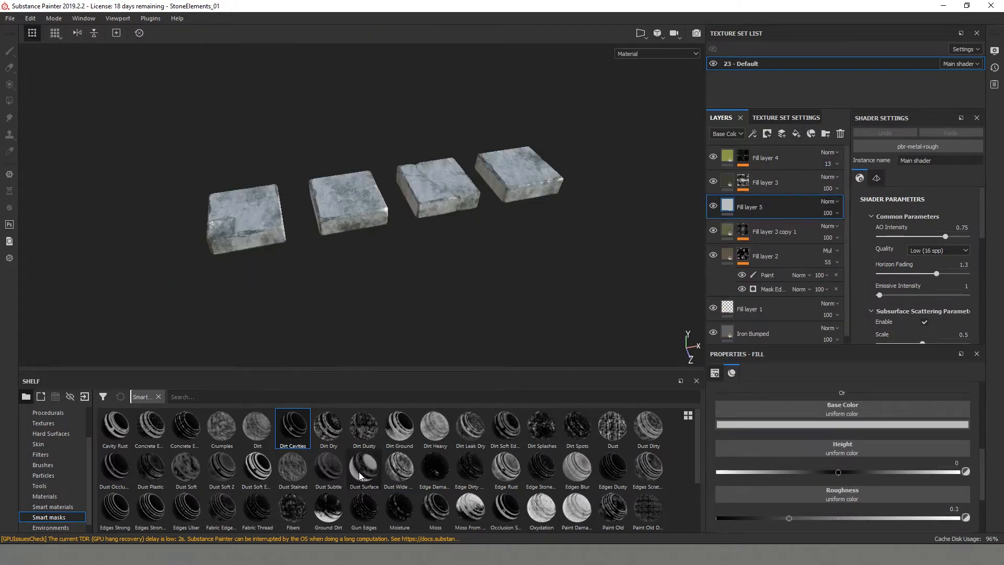
left_click_drag(331, 513, 745, 147)
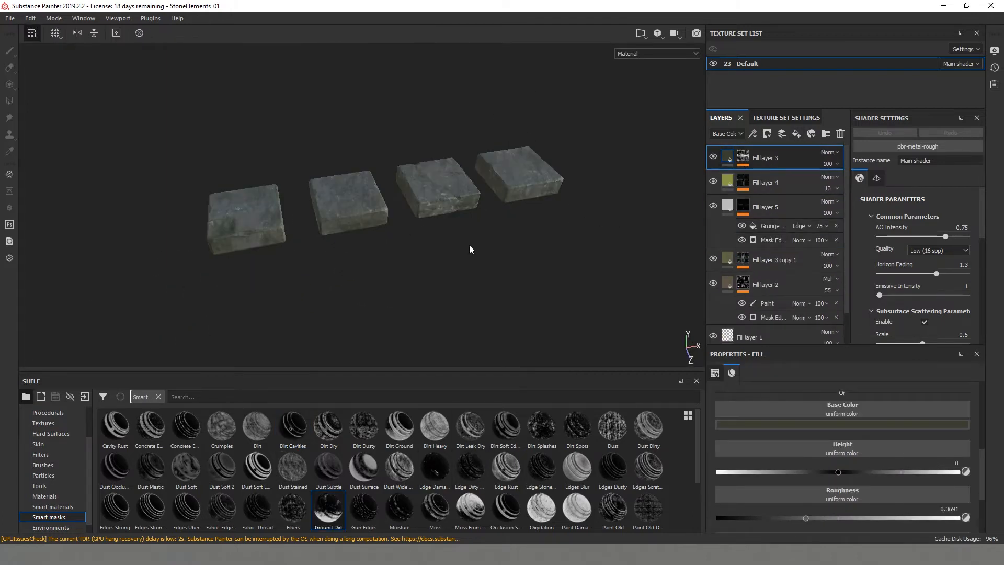
left_click_drag(469, 245, 420, 241, "alt")
middle_click_drag(419, 242, 485, 249, "alt")
left_click_drag(757, 160, 747, 193)
left_click(743, 213)
left_click(784, 209)
key("Delete")
key("Delete")
- Try the Ground Dirt smart mask on a new fill layer placed above Fill layer 4
left_click(789, 159)
left_click(797, 134)
mouse_move(329, 511)
left_mouse_down()
mouse_move(789, 332)
mouse_move(758, 157)
left_mouse_up()
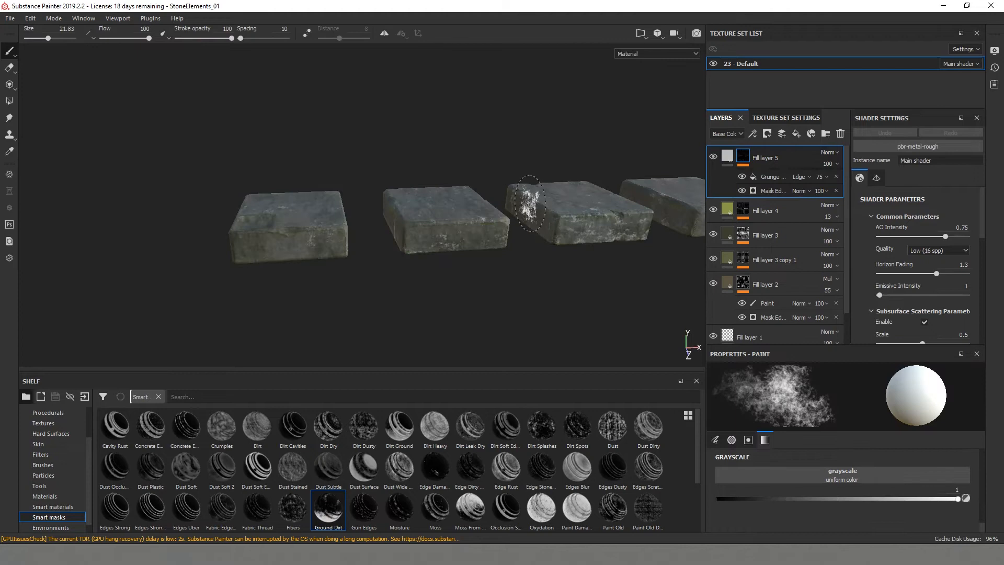
key("ctrl")
key("ctrl+z")
- Try the Edges Dusty and Edges Blur smart masks on the new fill layer and undo the changes including the layer
left_click_drag(528, 255, 551, 254, "alt")
left_click_drag(613, 468, 758, 157)
key("ctrl+z")
mouse_move(577, 468)
left_mouse_down()
mouse_move(760, 131)
mouse_move(760, 154)
left_mouse_up()
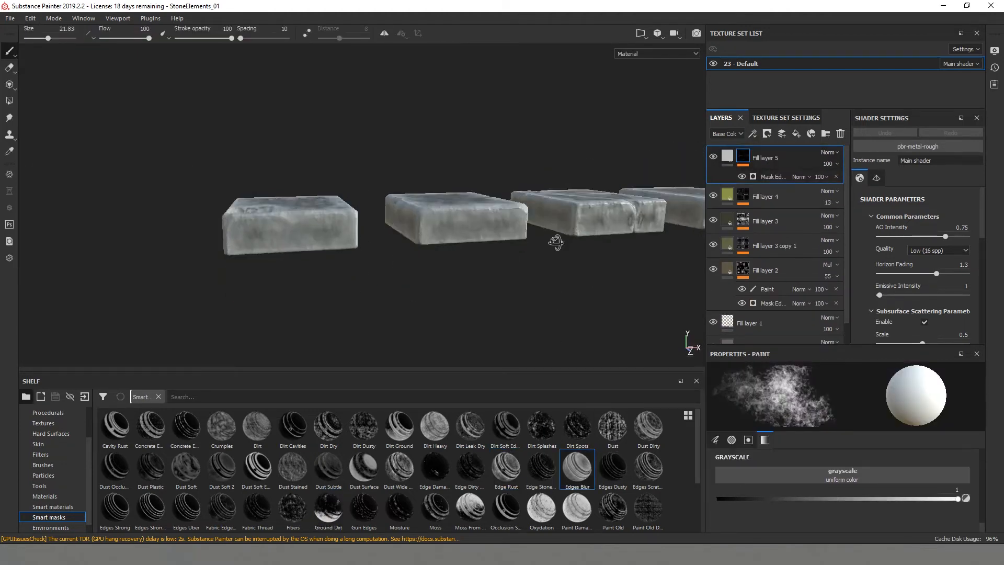
mouse_move(555, 265)
left_mouse_down("alt")
mouse_move(497, 314)
mouse_move(513, 264)
mouse_move(525, 291)
left_mouse_up("alt")
key("ctrl+z")
left_click_drag(786, 168, 784, 165)
key("ctrl+z")
key("ctrl+z")
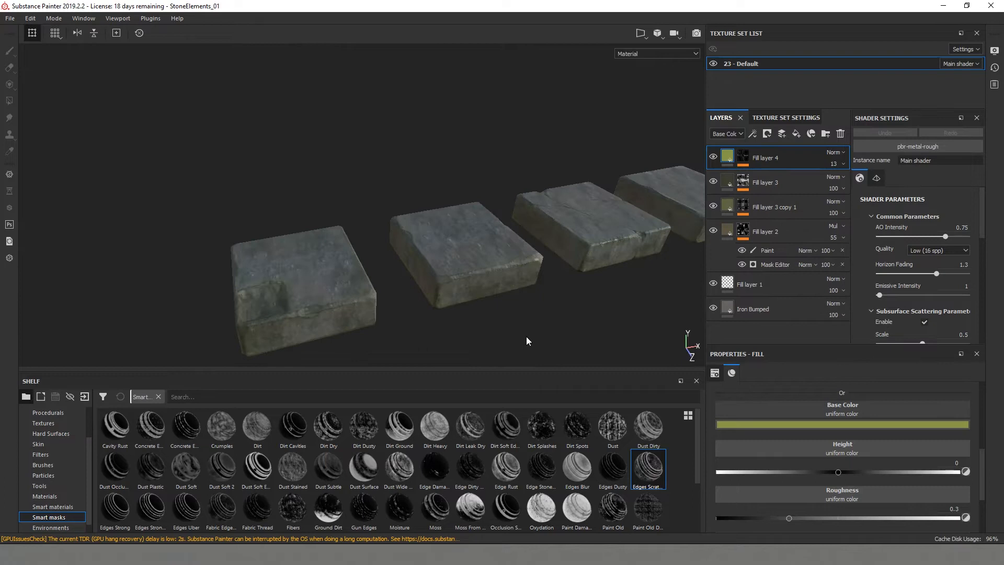
- Add a light grey fill layer above Fill layer 4 and apply the Edges Scratched smart mask to it
left_click_drag(498, 302, 409, 268, "alt")
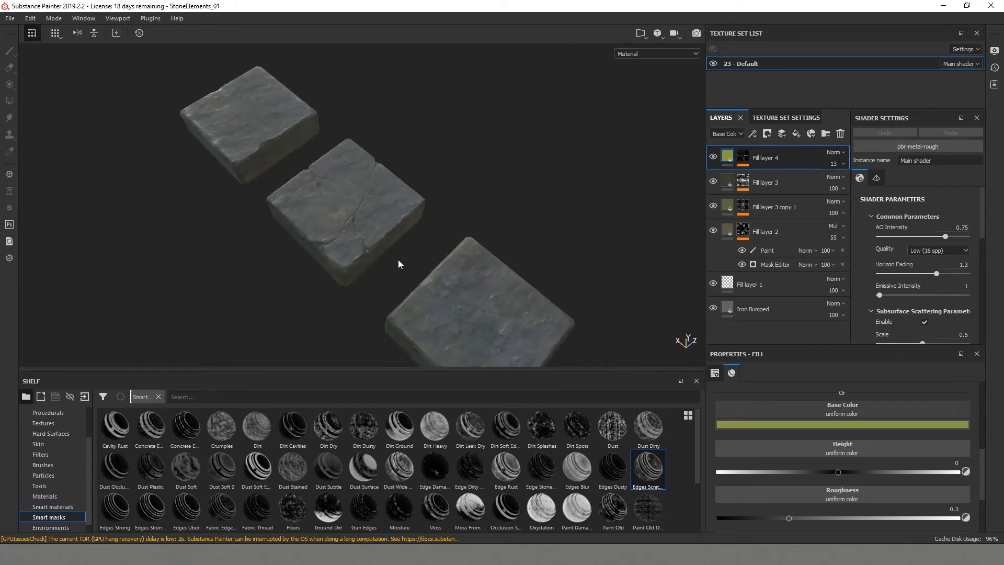
left_click_drag(399, 263, 142, 246, "alt")
left_click_drag(386, 228, 427, 246, "alt")
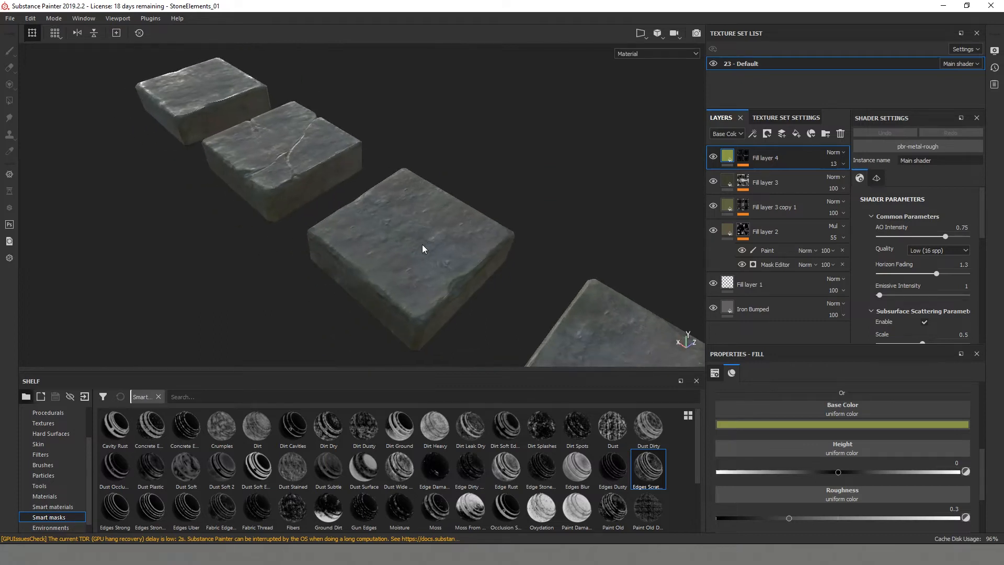
left_click(796, 134)
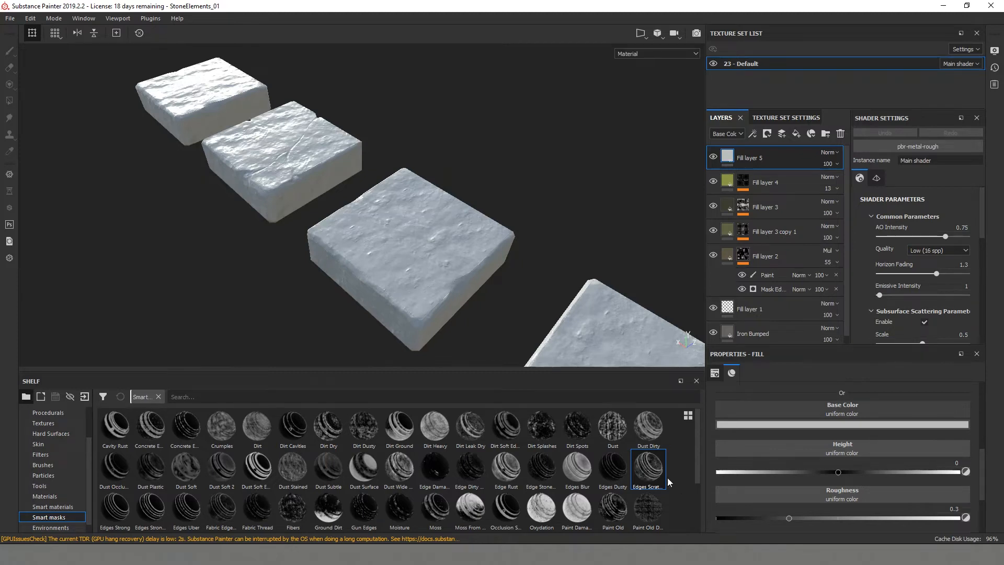
mouse_move(650, 474)
left_click_drag(652, 474, 776, 165)
- Set the brush grayscale to about 0.04 and add a paint effect to Fill layer 5's mask
left_click_drag(533, 246, 271, 246, "alt")
middle_click_drag(272, 245, 340, 220, "alt")
left_click_drag(435, 276, 452, 314, "alt")
left_click(725, 500)
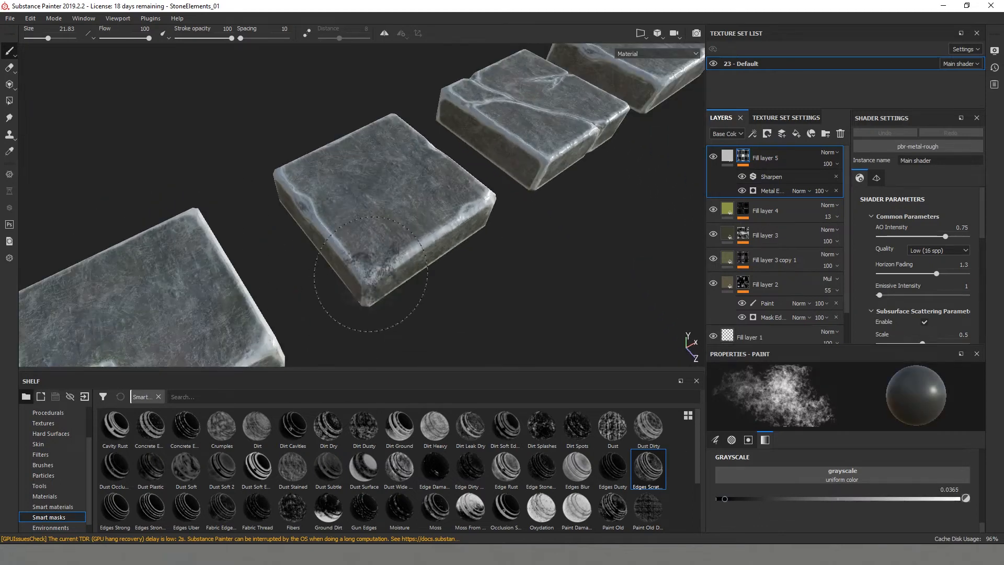
right_click(744, 160)
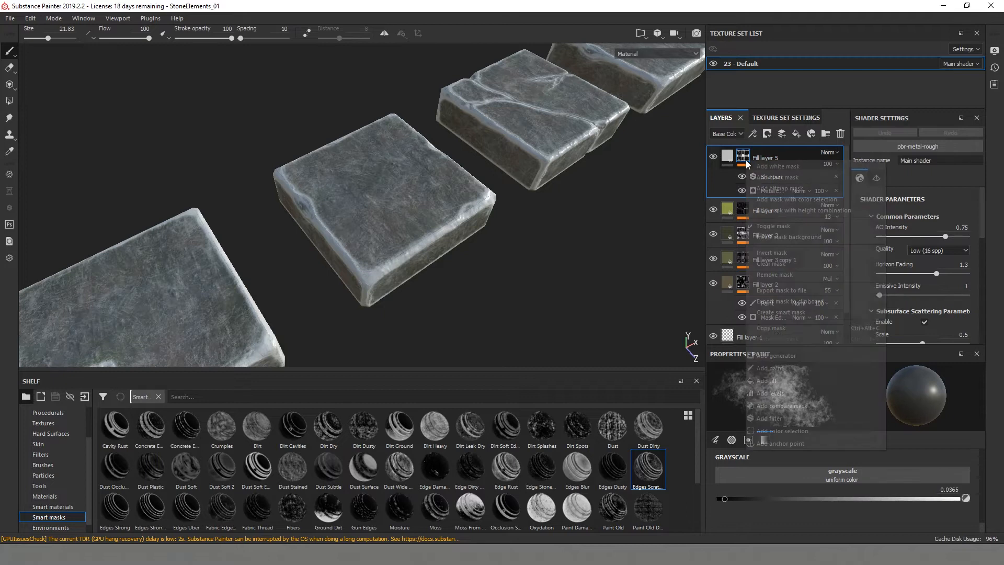
left_click(778, 368)
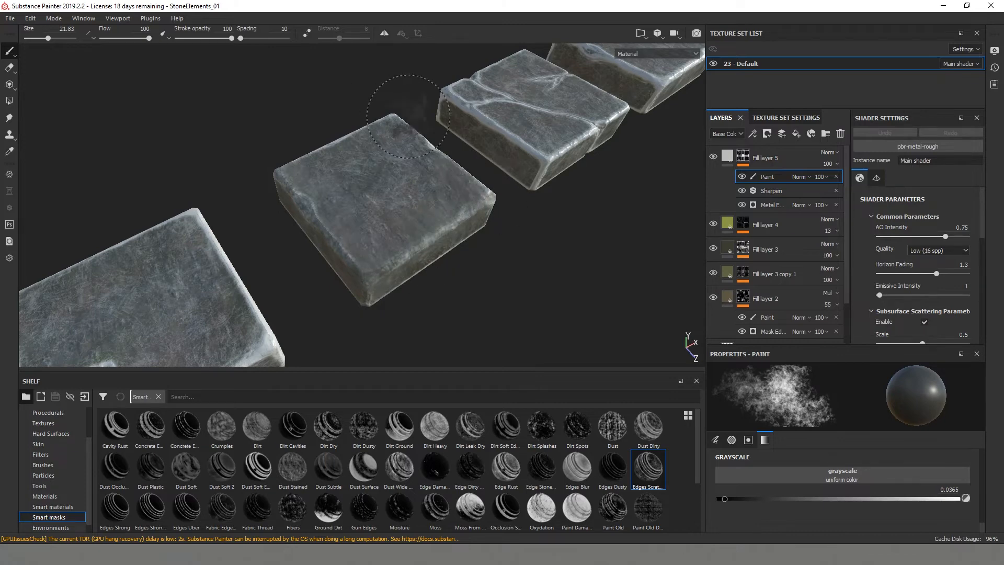
- Paint away parts of the light edge wear on the surfaces, edges and corners of the stones
left_click_drag(315, 210, 374, 255, "alt")
left_click_drag(312, 210, 342, 280, "alt")
left_click_drag(330, 192, 380, 245, "alt")
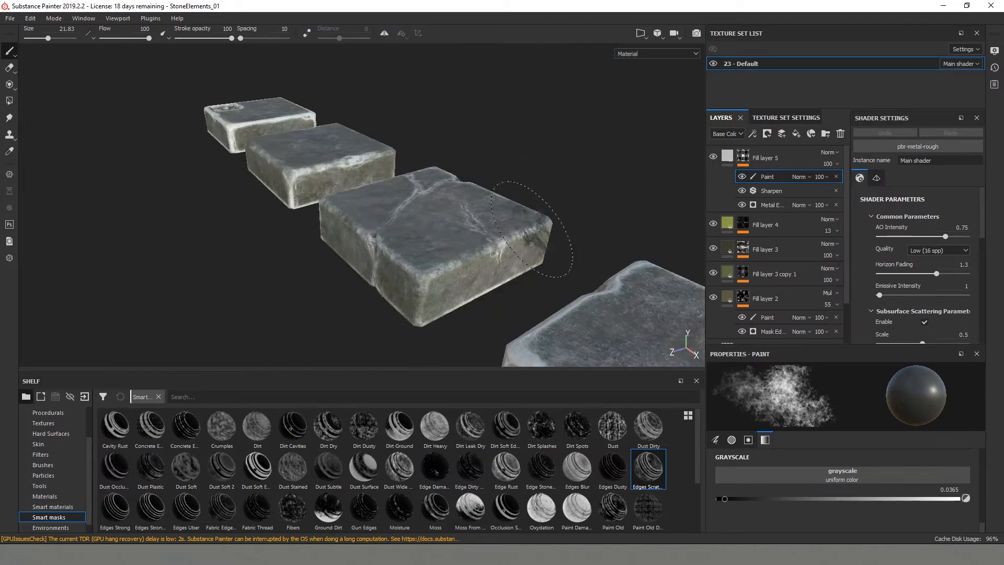
left_click_drag(531, 229, 239, 280, "alt")
left_click_drag(324, 203, 552, 191, "alt")
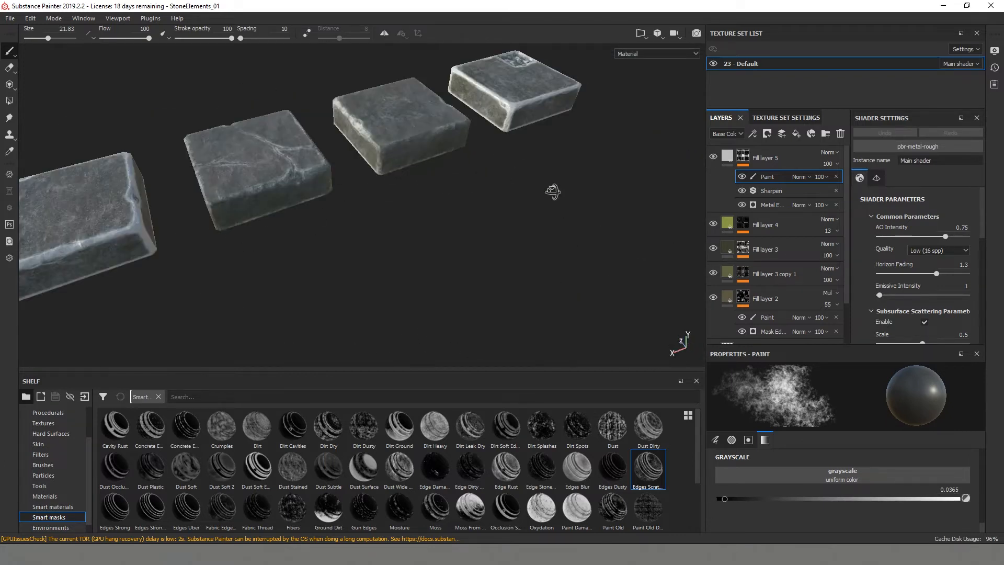
left_click_drag(468, 78, 546, 102)
left_click_drag(561, 134, 314, 251, "alt")
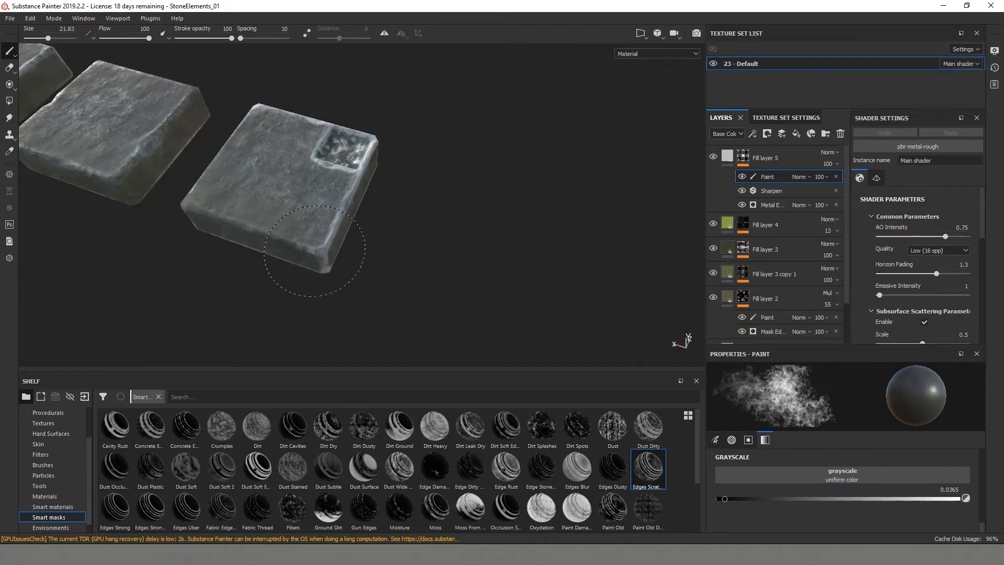
left_click_drag(326, 174, 308, 256, "alt")
left_click_drag(390, 239, 366, 256, "alt")
- Paint out more of Fill layer 5's edge wear along the remaining stone edges with a brush size of about 10.7
mouse_move(285, 208)
left_mouse_down("alt")
mouse_move(481, 269)
mouse_move(466, 293)
mouse_move(464, 206)
left_mouse_up("alt")
right_click_drag(471, 195, 451, 195, "ctrl")
left_click_drag(469, 199, 425, 190, "alt")
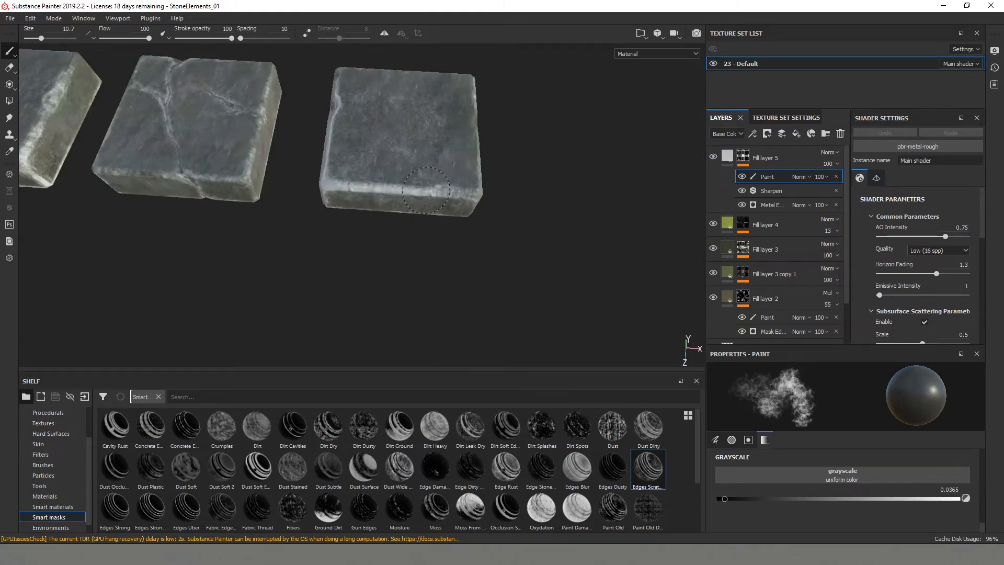
left_click_drag(339, 107, 399, 171, "alt")
left_click_drag(109, 152, 389, 173, "alt")
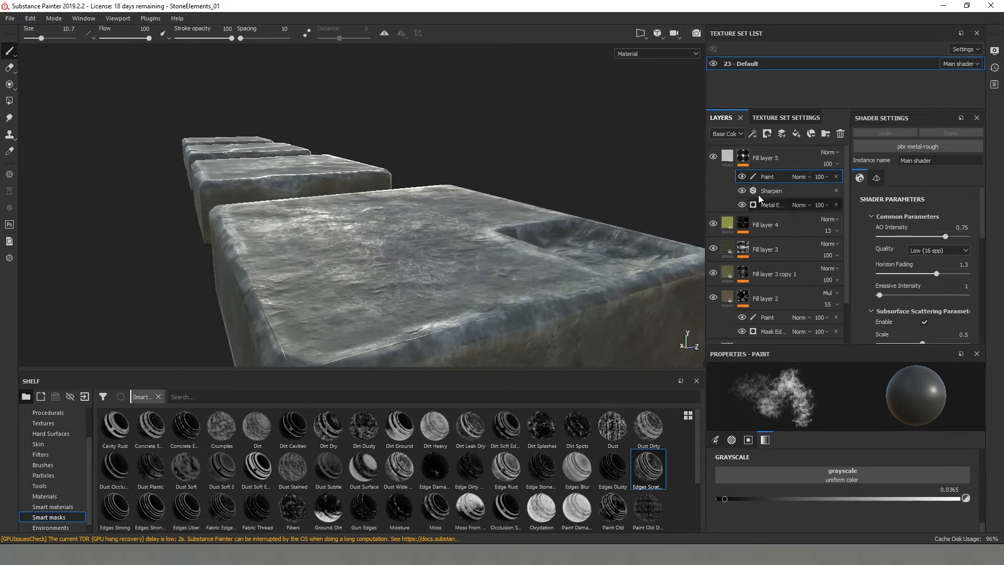
- Limit Fill layer 5 to the roughness channel and set its roughness to about 0.135
left_click(727, 157)
scroll(855, 467, "up", 4)
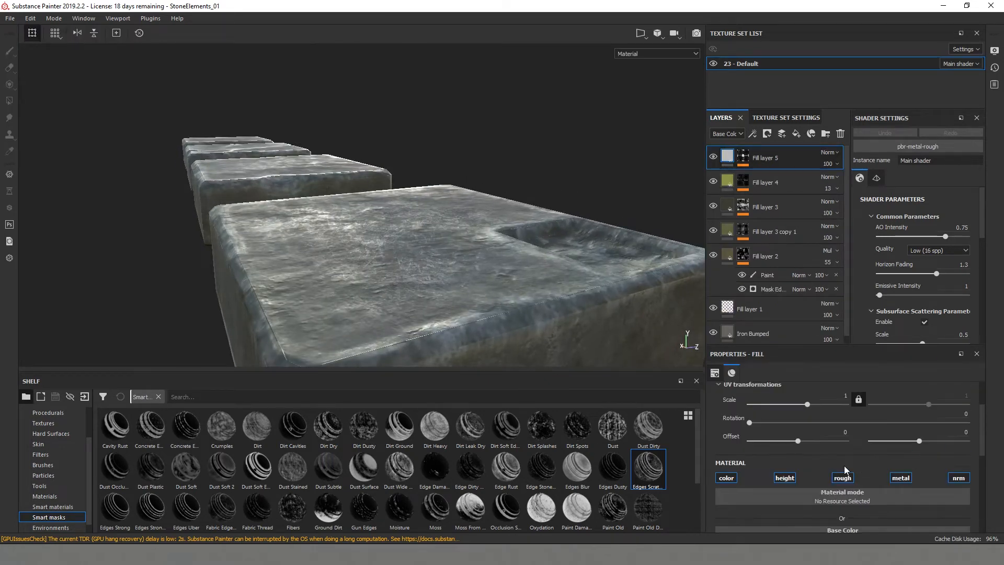
left_click(726, 480)
left_click_drag(435, 278, 399, 316, "alt")
left_click_drag(405, 253, 416, 183, "alt")
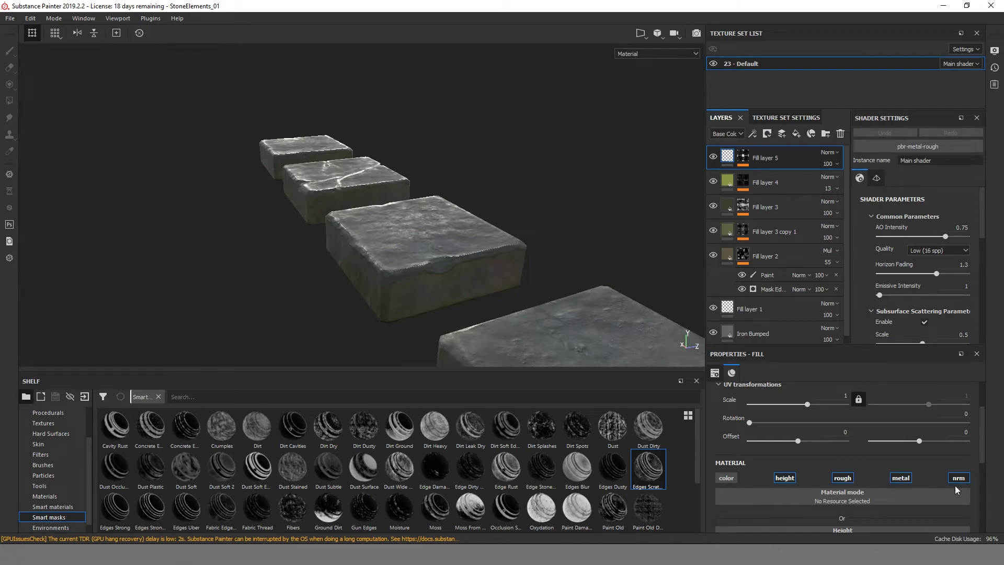
scroll(847, 489, "down", 2)
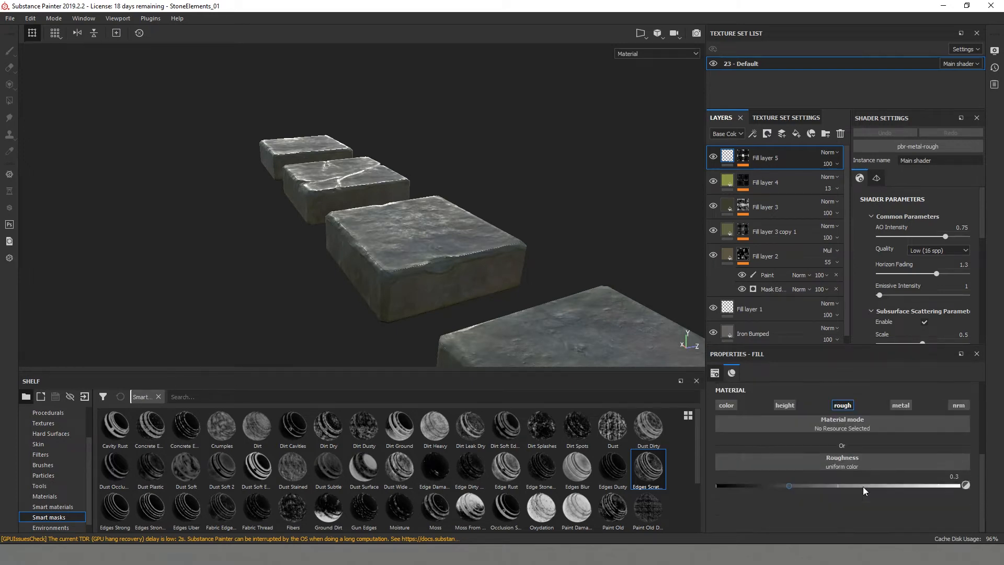
left_click_drag(788, 486, 772, 486)
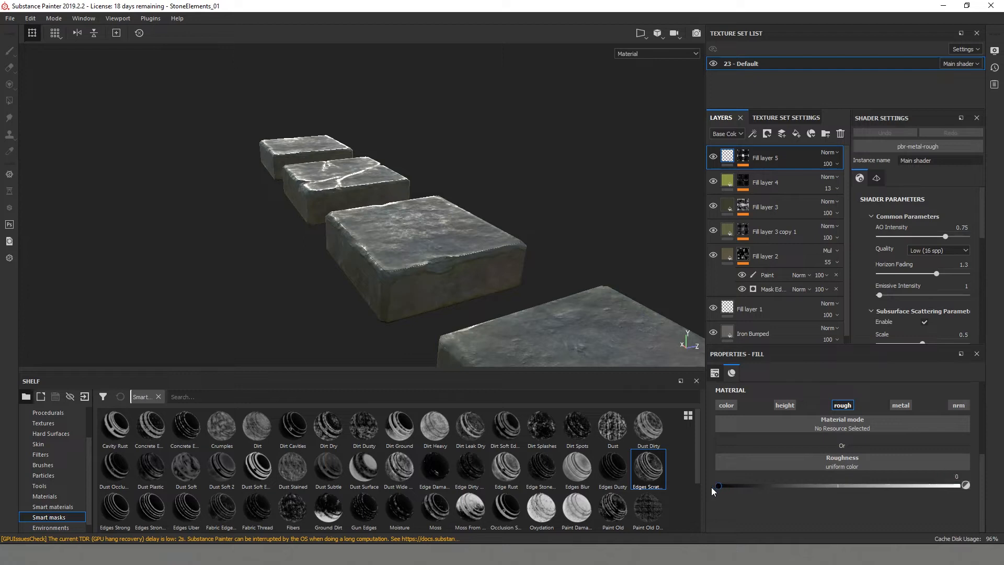
scroll(394, 245, "up", 5)
left_click_drag(425, 233, 435, 246, "alt")
- Toggle Fill layer 5's visibility and compare its effect on the stones from several angles
left_click(712, 157)
left_click(712, 157)
left_click(712, 156)
left_click(712, 156)
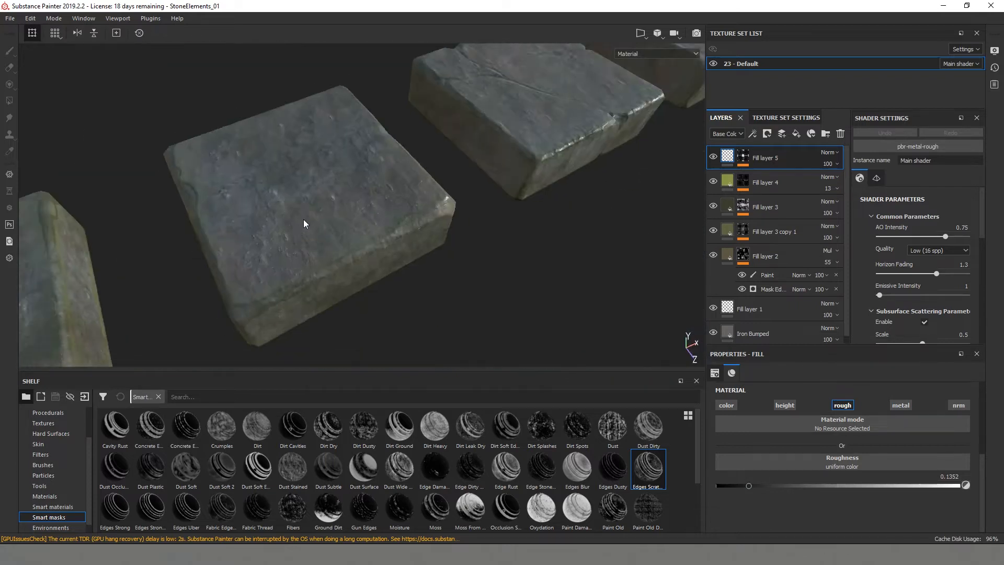
scroll(314, 217, "down", 5)
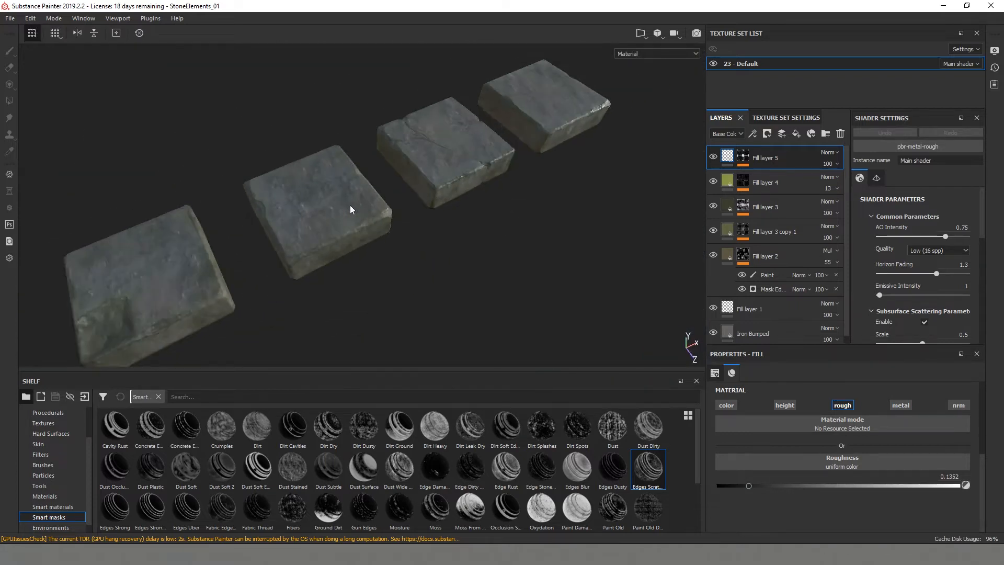
middle_click_drag(352, 210, 459, 244, "alt")
left_click_drag(459, 245, 415, 186, "alt")
left_click_drag(432, 275, 463, 265, "alt")
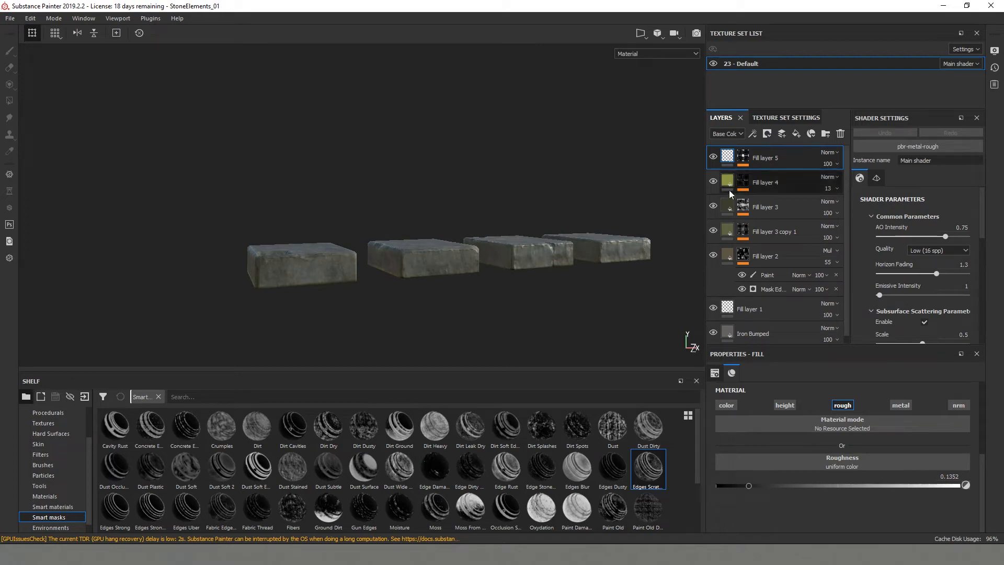
- Add a light grey fill layer above Fill layer 5 with a black mask and a paint effect on the mask
left_click(796, 134)
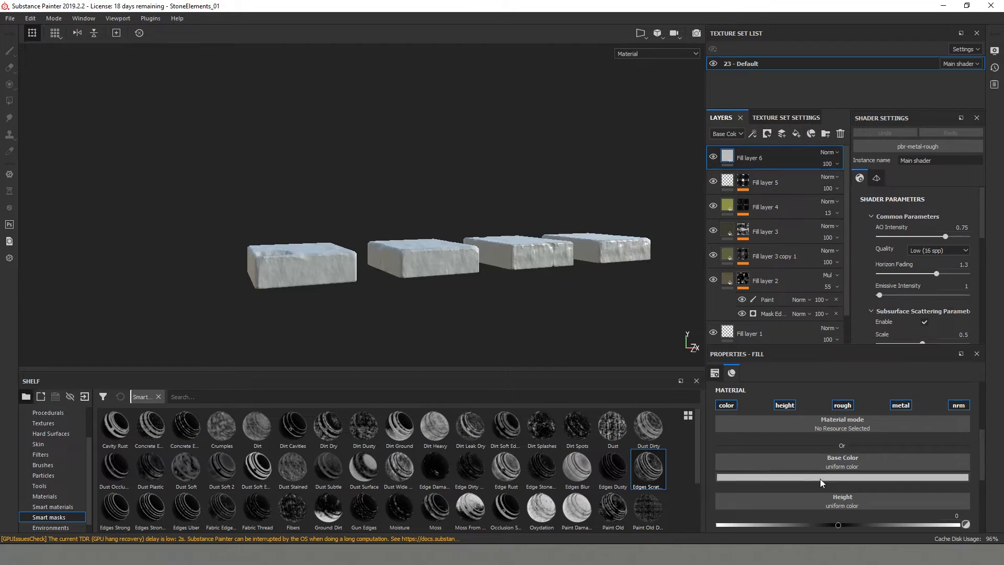
right_click(728, 159)
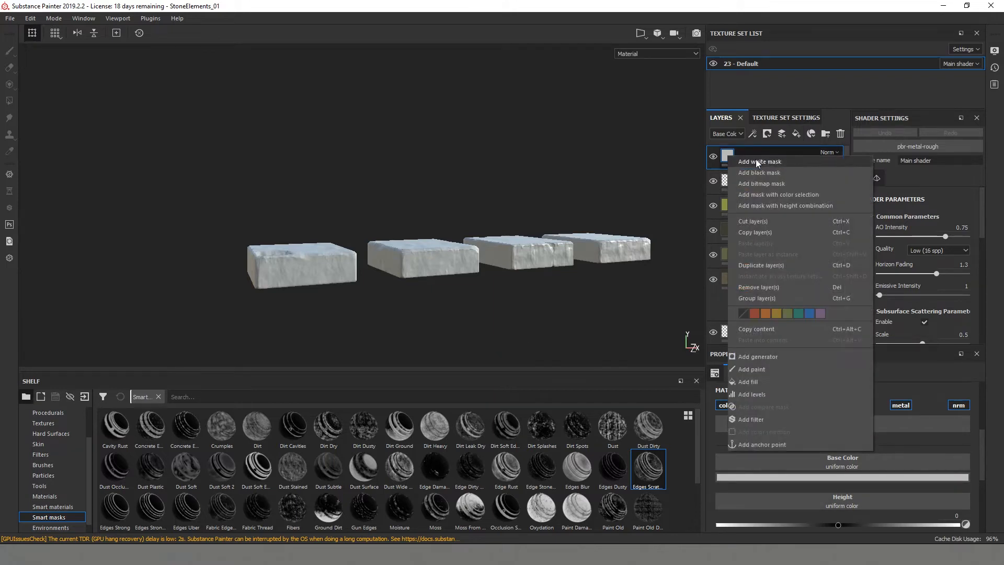
left_click(768, 162)
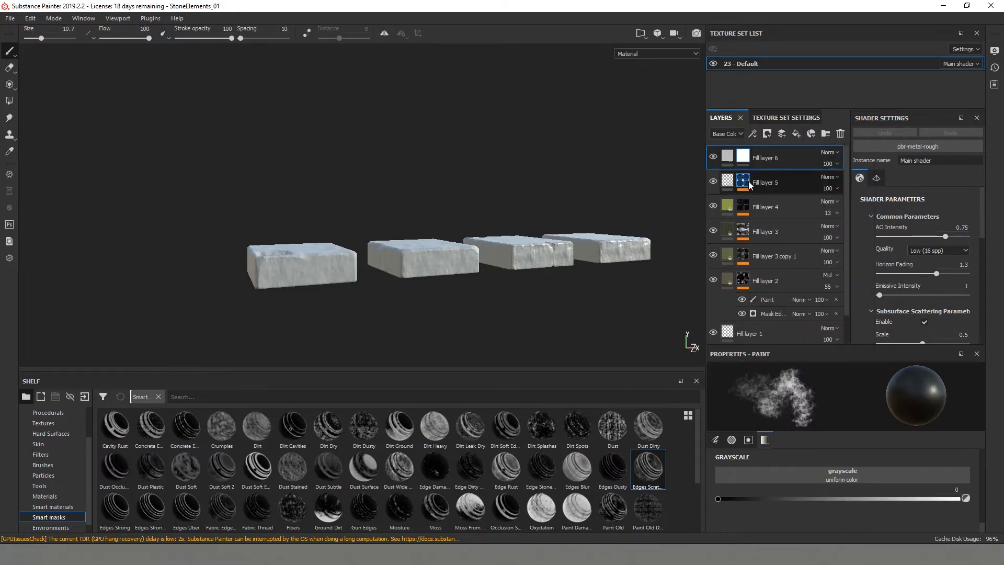
right_click(745, 157)
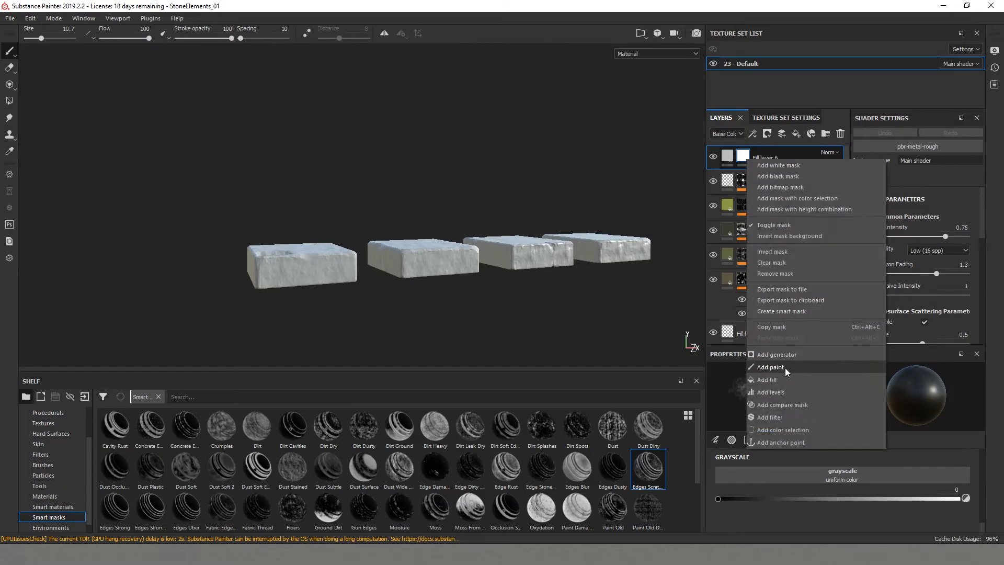
right_click(742, 150)
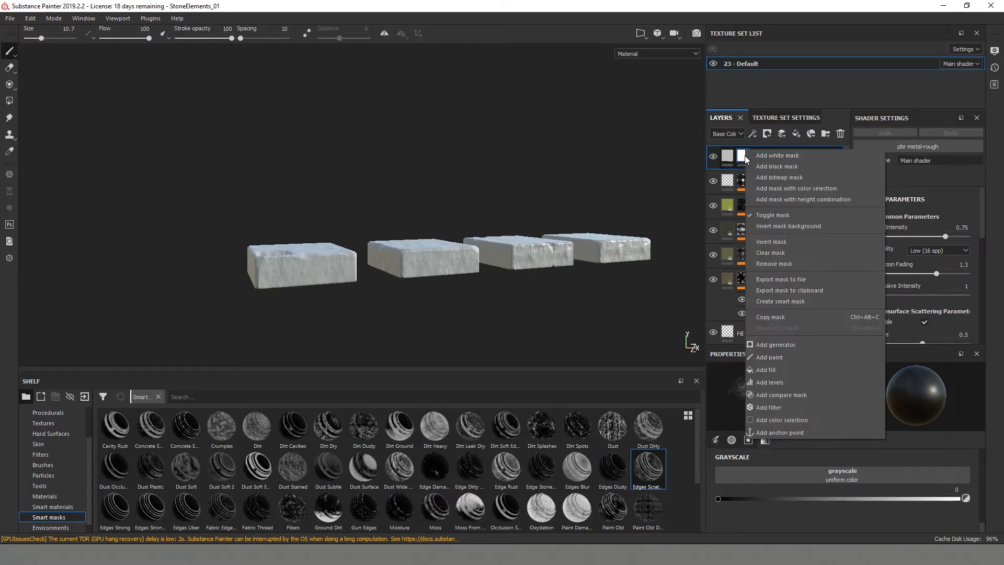
left_click(777, 166)
right_click(742, 157)
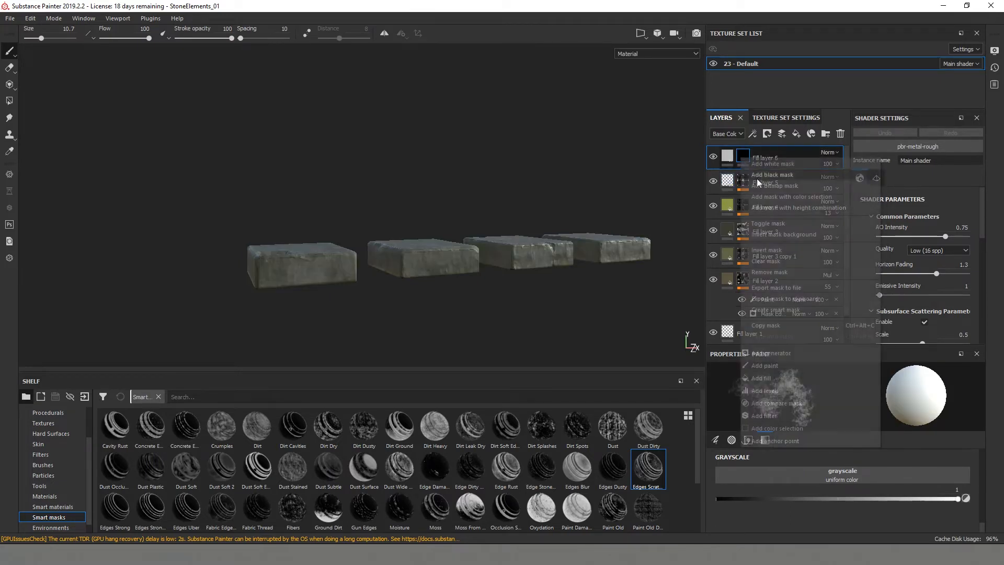
left_click(777, 367)
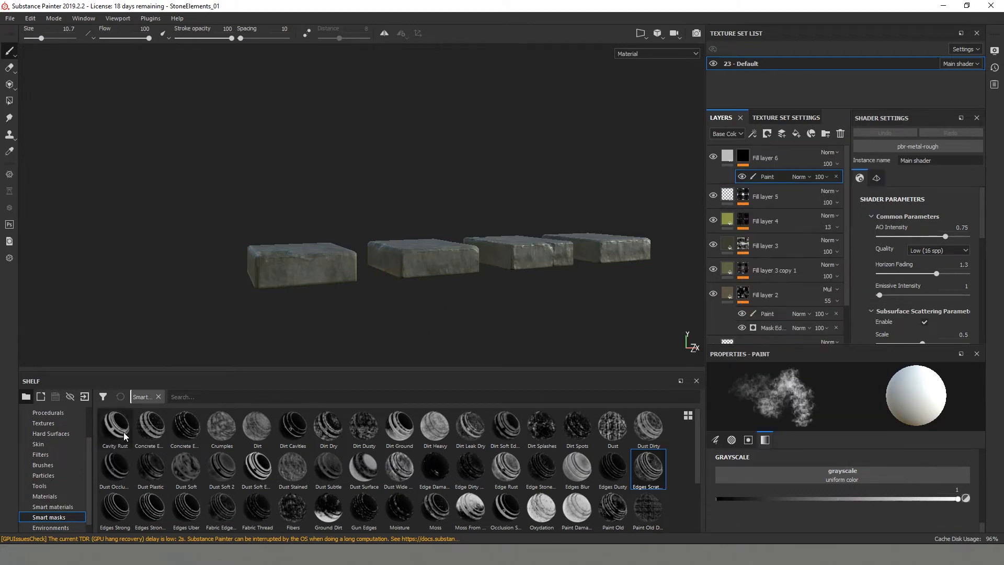
- Choose the Dirt 2 brush and paint a band of dirt along the lower sides of the stones
left_click(44, 465)
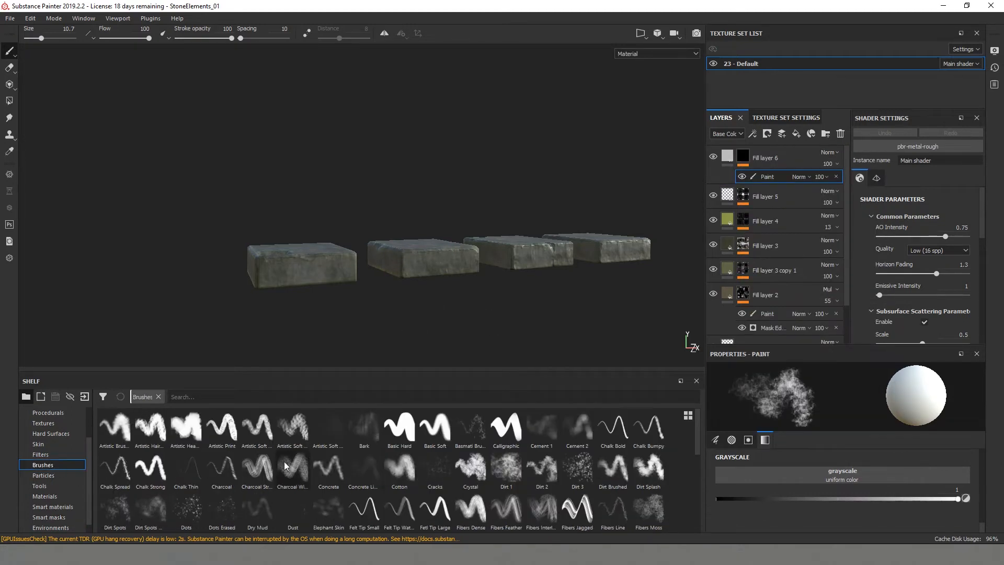
left_click(544, 478)
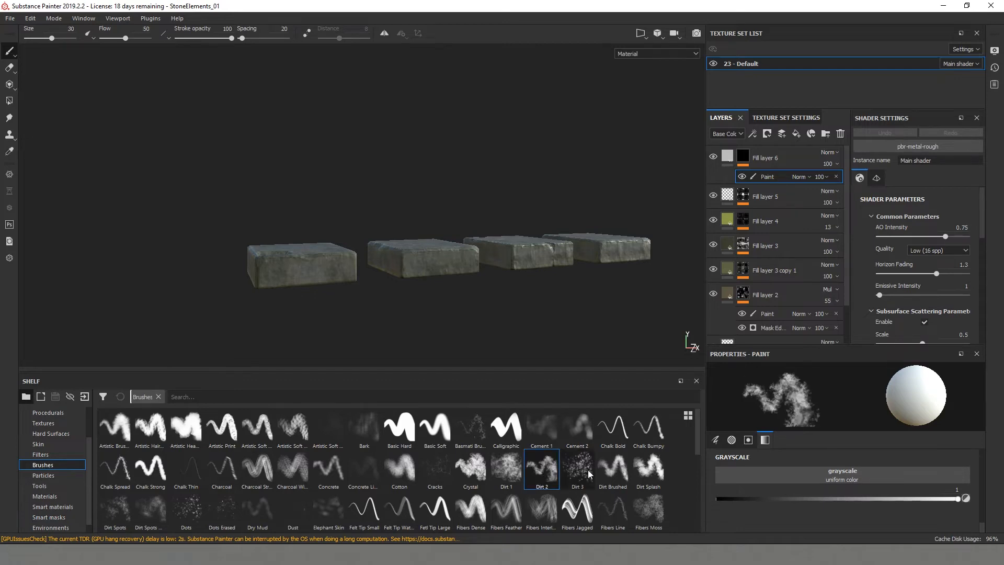
mouse_move(337, 282)
left_mouse_down("alt")
mouse_move(345, 298)
mouse_move(335, 277)
left_mouse_up("alt")
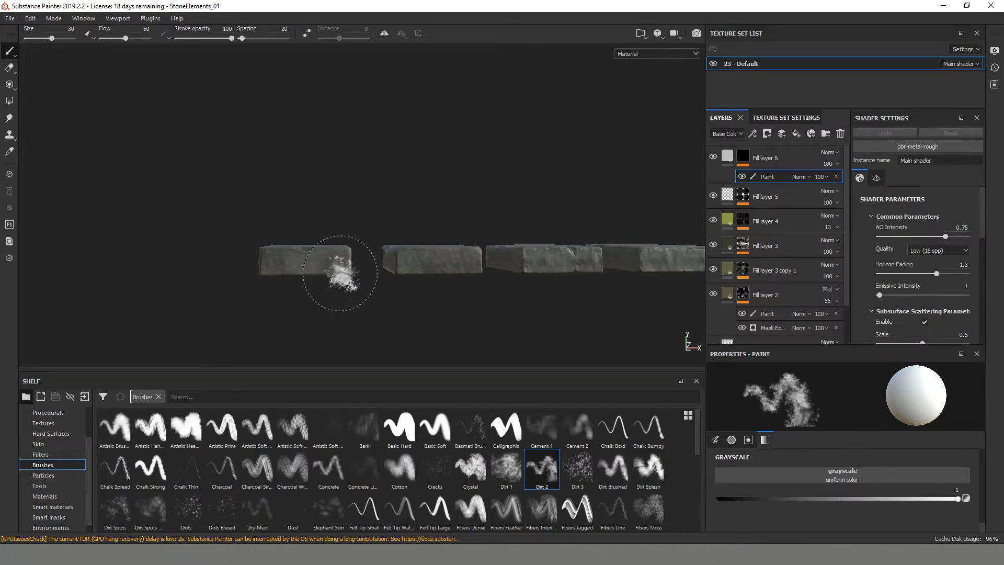
left_click_drag(940, 500, 941, 500)
mouse_move(345, 273)
left_mouse_down()
mouse_move(272, 282)
mouse_move(405, 314)
left_mouse_up()
left_click_drag(330, 298, 235, 293)
left_click_drag(175, 290, 313, 277, "alt")
mouse_move(392, 266)
left_mouse_down()
mouse_move(589, 274)
mouse_move(501, 267)
left_mouse_up()
left_click_drag(476, 259, 391, 271)
mouse_move(442, 310)
left_mouse_down("alt")
mouse_move(358, 307)
mouse_move(432, 309)
mouse_move(444, 299)
mouse_move(360, 293)
mouse_move(406, 280)
mouse_move(289, 317)
mouse_move(413, 250)
mouse_move(269, 272)
mouse_move(261, 241)
mouse_move(206, 270)
mouse_move(645, 243)
mouse_move(264, 246)
mouse_move(471, 291)
mouse_move(340, 233)
mouse_move(368, 273)
mouse_move(408, 275)
left_mouse_up("alt")
- Set the brush grayscale to about 0.07 and thin out the painted dirt on the stones' sides
left_click_drag(724, 499, 733, 498)
mouse_move(466, 297)
left_mouse_down("alt")
mouse_move(468, 307)
mouse_move(544, 202)
mouse_move(506, 257)
mouse_move(464, 232)
left_mouse_up("alt")
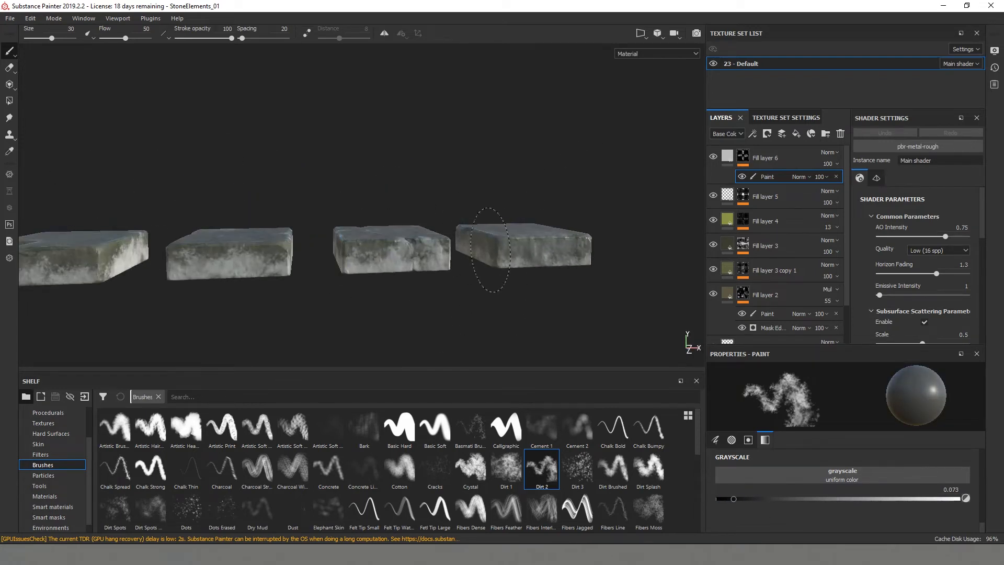
left_click_drag(324, 265, 409, 249, "alt")
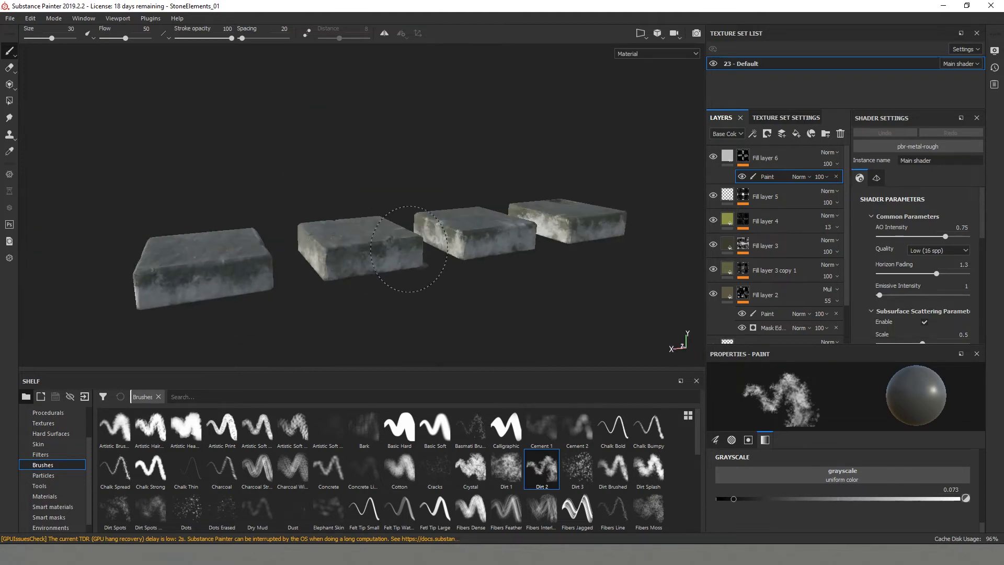
left_click_drag(187, 275, 424, 242, "alt")
left_click_drag(254, 260, 549, 180, "alt")
- Set Fill layer 6's roughness to about 0.5
left_click(728, 156)
scroll(794, 487, "down", 2)
left_click_drag(824, 507, 823, 508)
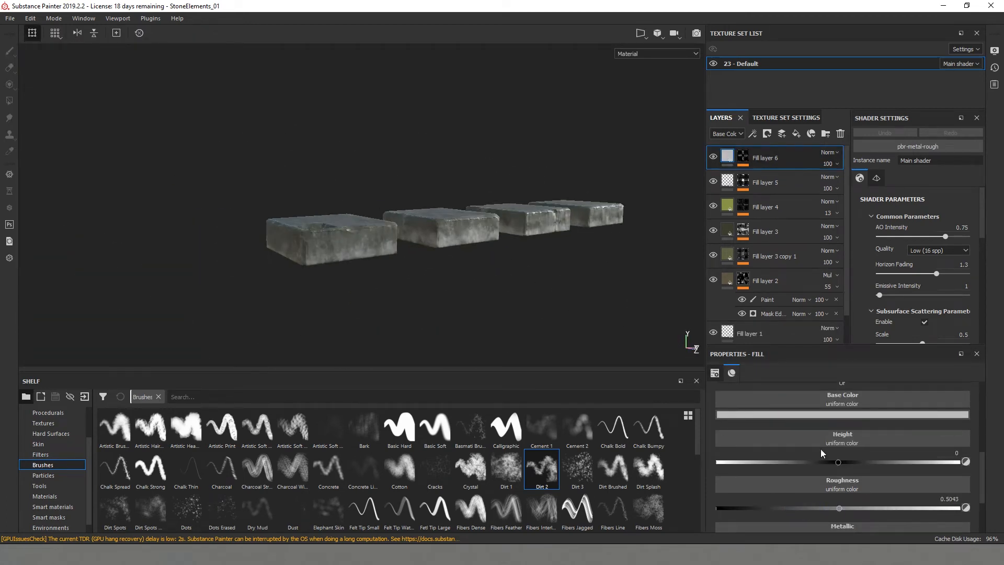
- Try different base colours on Fill layer 6, ending with a mustard yellow
left_click(818, 416)
left_click(829, 479)
left_click_drag(554, 364, 575, 340, "alt")
left_click(840, 416)
left_click(862, 489)
left_click_drag(934, 511, 934, 513)
left_click_drag(869, 497, 875, 506)
scroll(418, 267, "up", 3)
left_click_drag(418, 267, 510, 265, "alt")
scroll(398, 287, "up", 3)
left_click(831, 414)
left_click_drag(863, 456, 879, 475)
scroll(449, 246, "down", 5)
left_click_drag(450, 245, 340, 241, "alt")
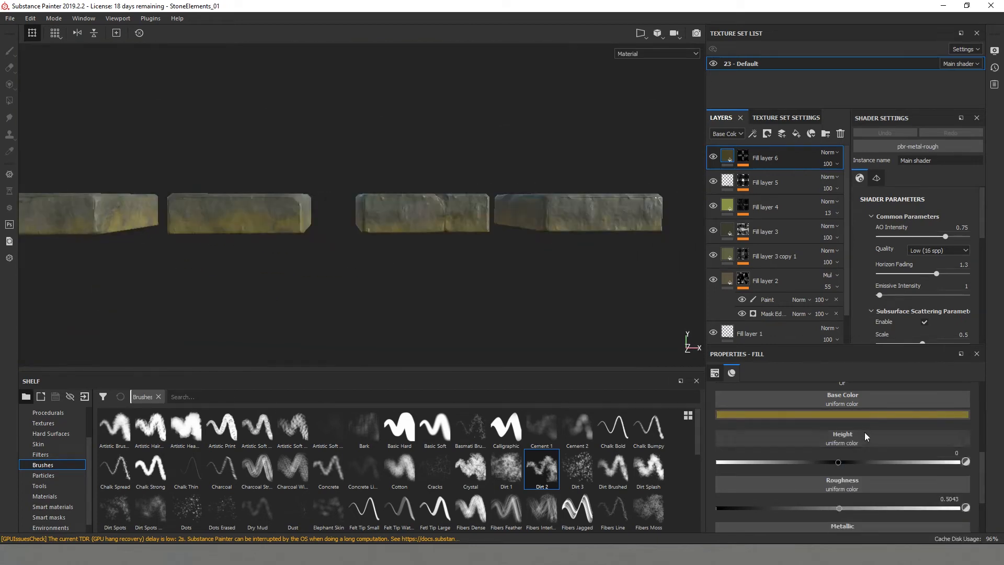
- Set Fill layer 6's base colour to a muted brown
left_click(863, 415)
left_click_drag(949, 511, 950, 516)
left_click_drag(888, 484, 885, 488)
left_click_drag(449, 246, 354, 218, "alt")
- Duplicate Fill layer 6 and add a paint effect to the copy's mask
right_click(732, 156)
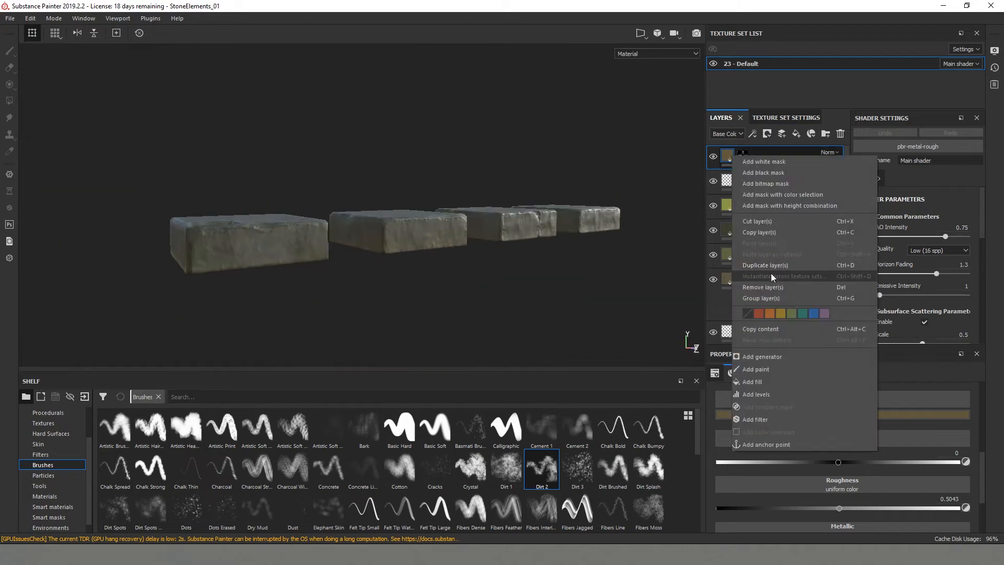
left_click(765, 265)
right_click(745, 155)
left_click(760, 367)
- Paint dirt on the stones through the copied layer's mask with a large brush, setting its grayscale to about 0.44
left_click_drag(278, 261, 320, 267, "alt")
left_click(899, 499)
middle_click_drag(320, 266, 216, 257, "alt")
right_click_drag(369, 211, 410, 212, "ctrl")
left_click(823, 499)
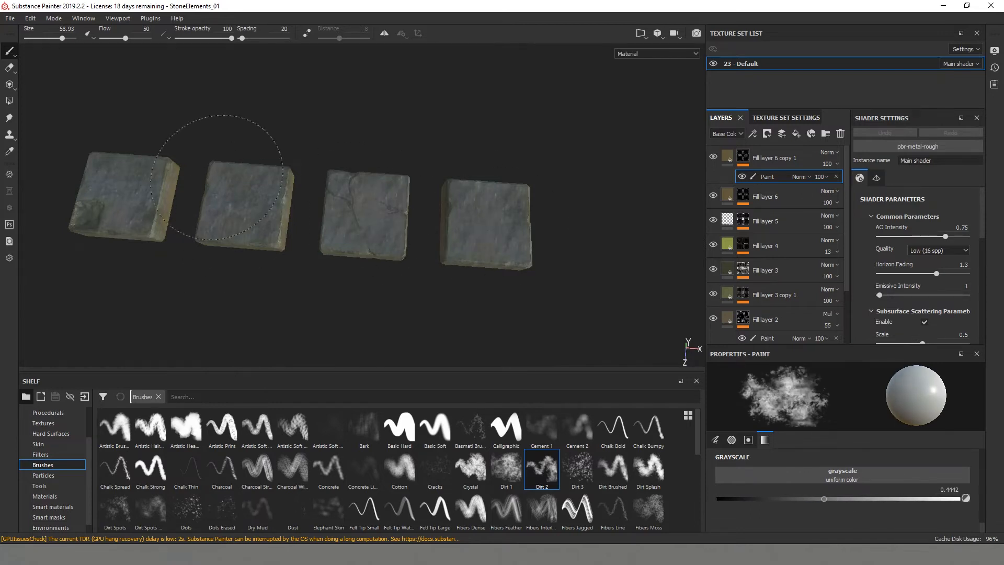
left_click_drag(361, 309, 407, 248, "alt")
- Set the blending mode of Fill layer 6 copy 1 to Multiply
left_click(828, 154)
left_click(831, 205)
left_click_drag(555, 177, 502, 183, "alt")
- Change Fill layer 6's base colour to a darker brown
left_click(774, 196)
left_click(841, 414)
left_click(858, 498)
- Paint dirt on Fill layer 6 copy 1's mask where the crack meets the stone's edge, using a brush size of about 4.3
mouse_move(549, 245)
left_mouse_down("alt")
mouse_move(488, 228)
mouse_move(419, 336)
mouse_move(656, 215)
mouse_move(170, 199)
mouse_move(428, 244)
left_mouse_up("alt")
scroll(428, 244, "up", 5)
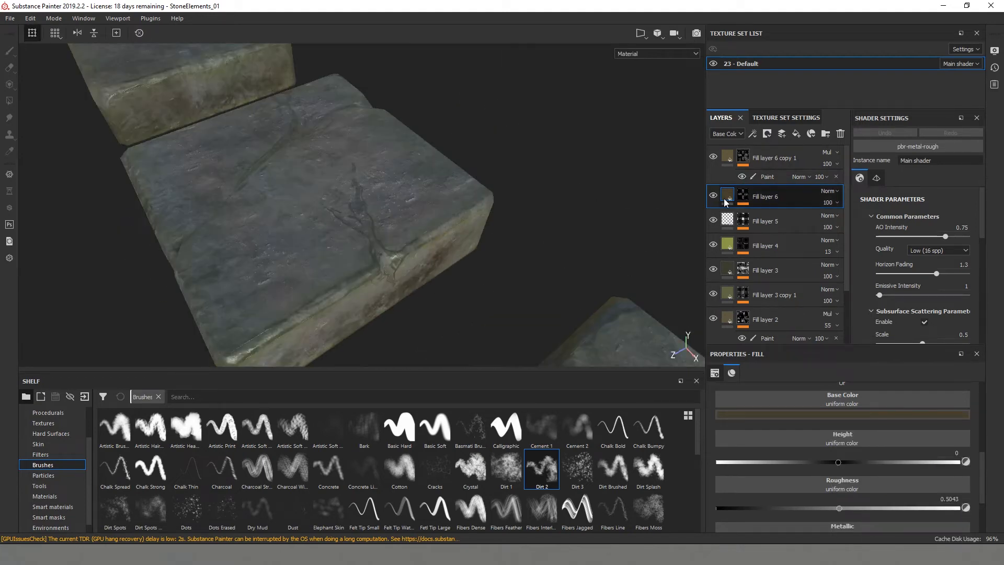
left_click(763, 176)
left_click_drag(449, 209, 335, 224, "alt")
right_click_drag(361, 256, 251, 256, "ctrl")
scroll(345, 272, "up", 4)
left_click_drag(345, 284, 338, 267, "alt")
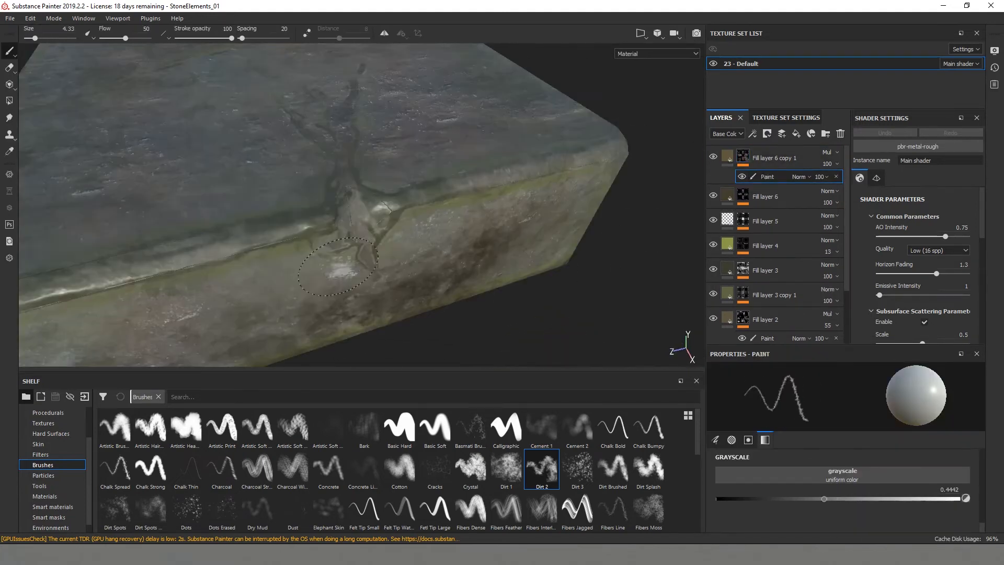
scroll(376, 287, "down", 5)
- Set the brush grayscale to 1 and darken the cracks on the cracked stone, reducing the brush size to about 1.2
left_click_drag(824, 499, 952, 500)
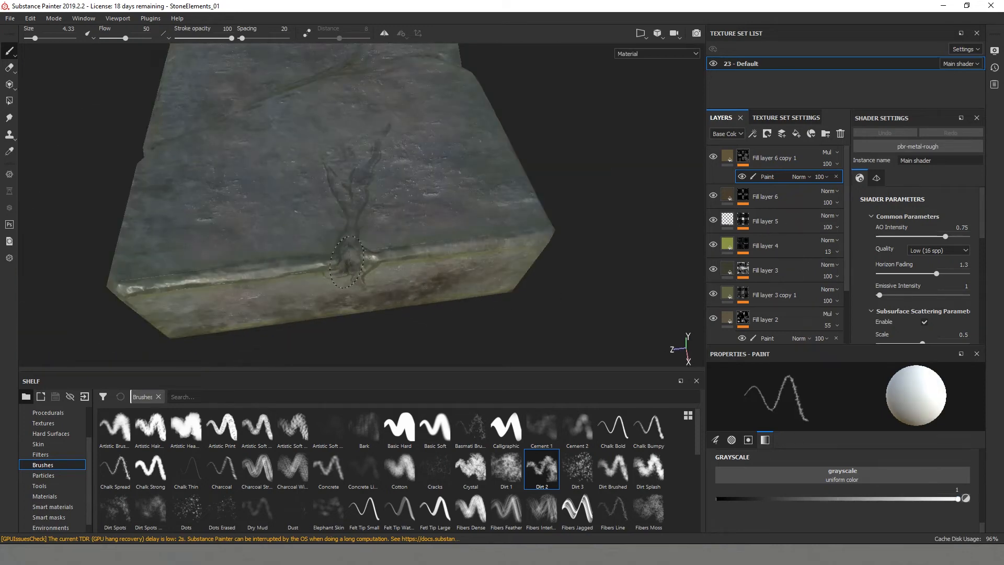
scroll(359, 206, "down", 5)
left_click_drag(359, 206, 399, 275, "alt")
scroll(347, 208, "up", 4)
scroll(343, 132, "up", 3)
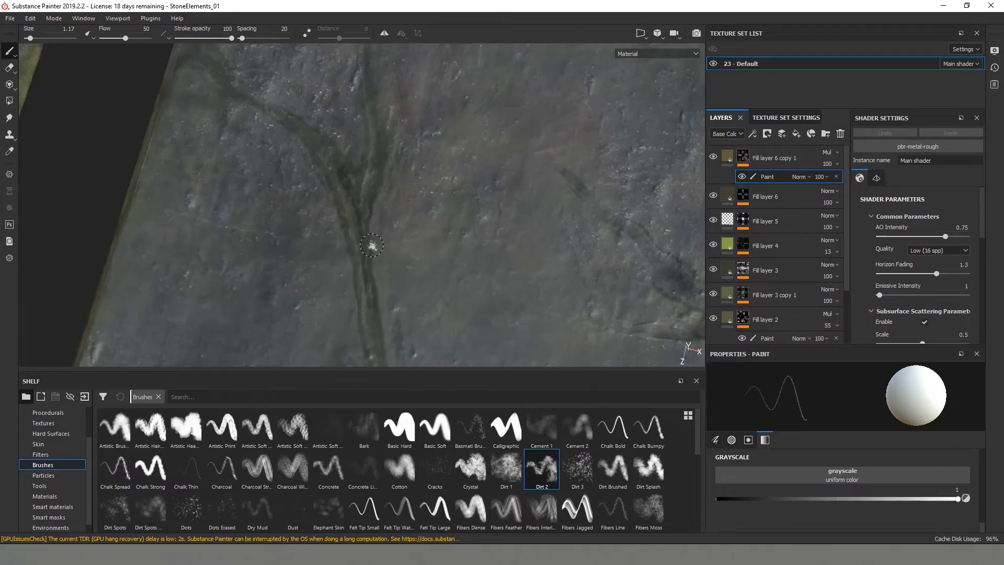
- Set the brush grayscale to about 0.69 and paint dirt along the long crack with a brush size of about 2.8
left_click_drag(957, 499, 889, 499)
scroll(358, 157, "down", 3)
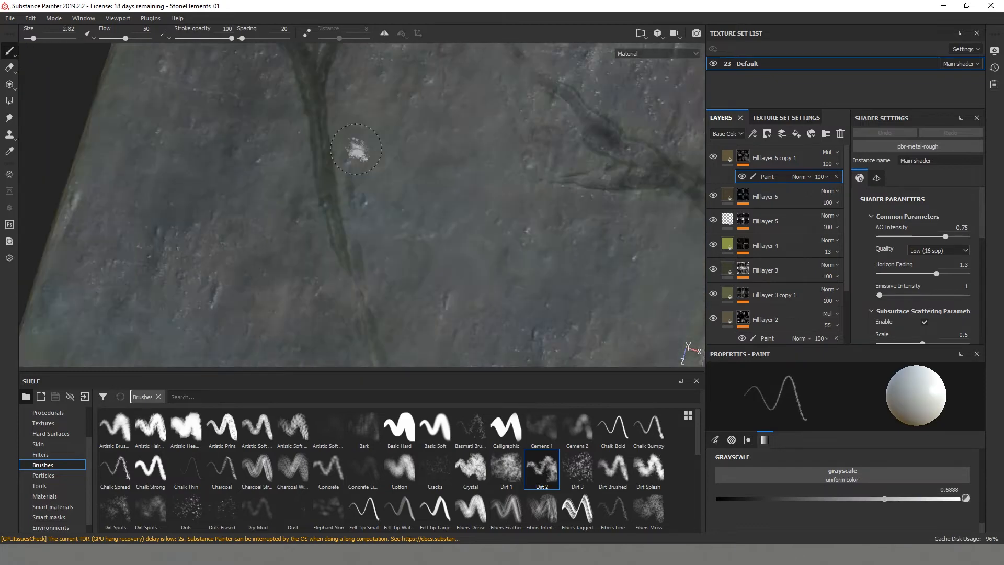
left_click_drag(358, 152, 339, 193, "alt")
middle_click_drag(340, 298, 349, 220, "alt")
left_click_drag(350, 220, 348, 157, "alt")
- Paint further dirt around the remaining cracks and edges of the stones, enlarging the brush to about 15
scroll(355, 298, "down", 3)
left_click_drag(355, 298, 441, 262, "alt")
mouse_move(376, 187)
left_mouse_down("alt")
mouse_move(334, 220)
mouse_move(313, 257)
left_mouse_up("alt")
right_click_drag(314, 258, 350, 258, "ctrl")
mouse_move(350, 257)
left_mouse_down("alt")
mouse_move(335, 230)
mouse_move(252, 251)
mouse_move(248, 292)
left_mouse_up("alt")
scroll(252, 251, "down", 3)
scroll(347, 285, "up", 3)
left_click_drag(347, 285, 523, 272, "alt")
scroll(522, 272, "down", 2)
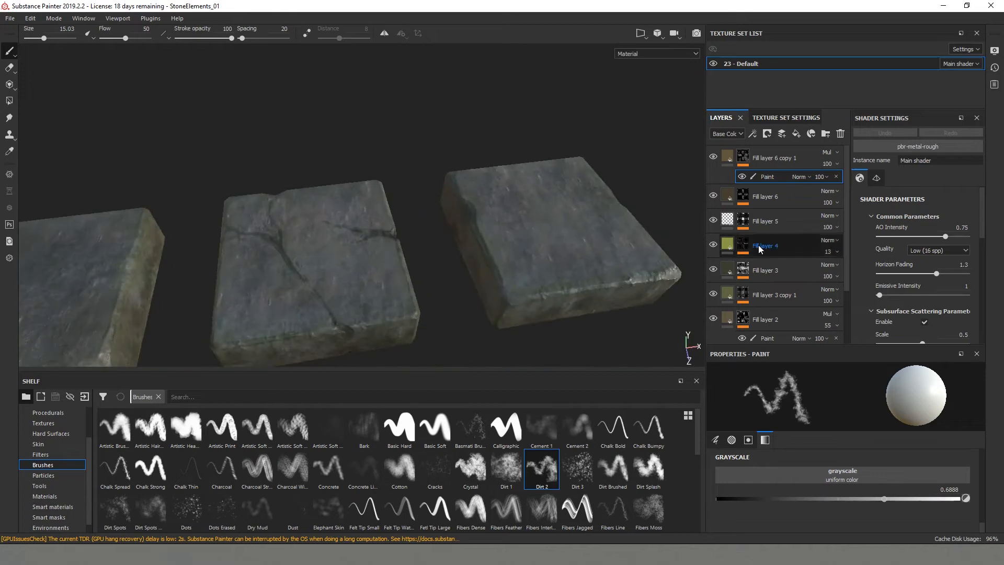
- Set the brush grayscale to about 0.07 and paint out parts of Fill layer 3's mask on the cracked stone's top
left_click(713, 269)
left_click(713, 269)
left_click(742, 269)
left_click_drag(319, 245, 247, 284, "alt")
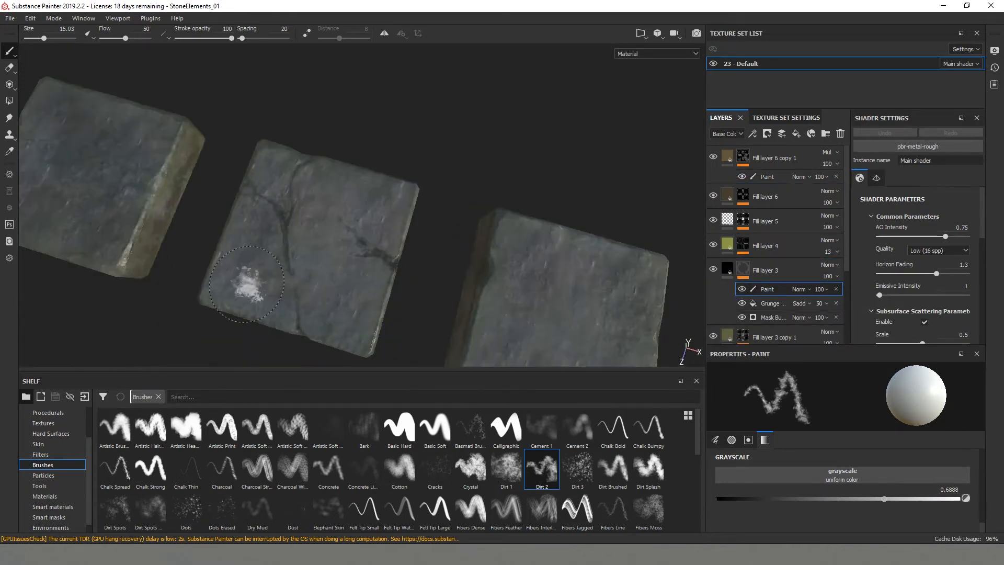
scroll(246, 283, "up", 3)
left_click(733, 498)
left_click_drag(385, 222, 246, 214, "alt")
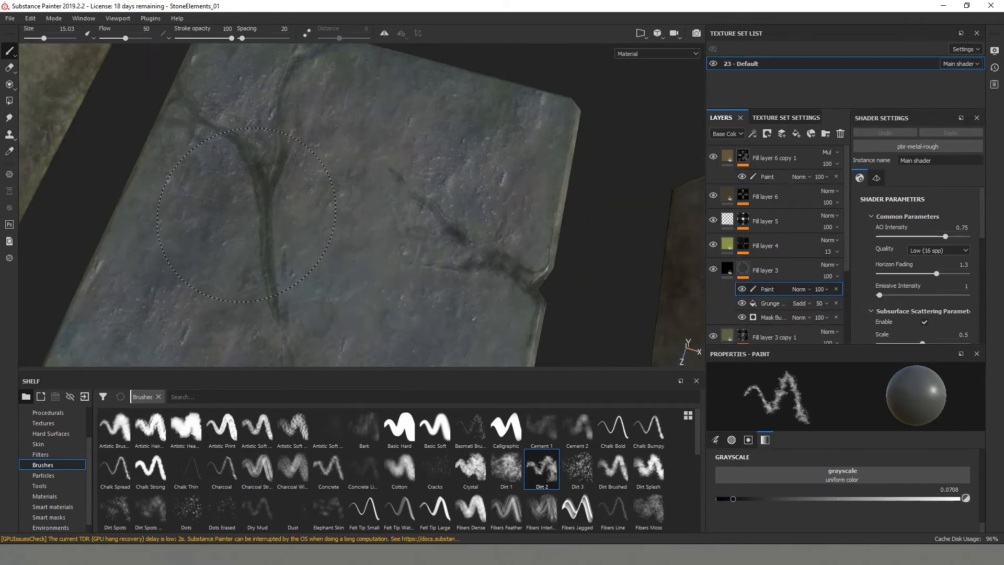
scroll(373, 273, "down", 5)
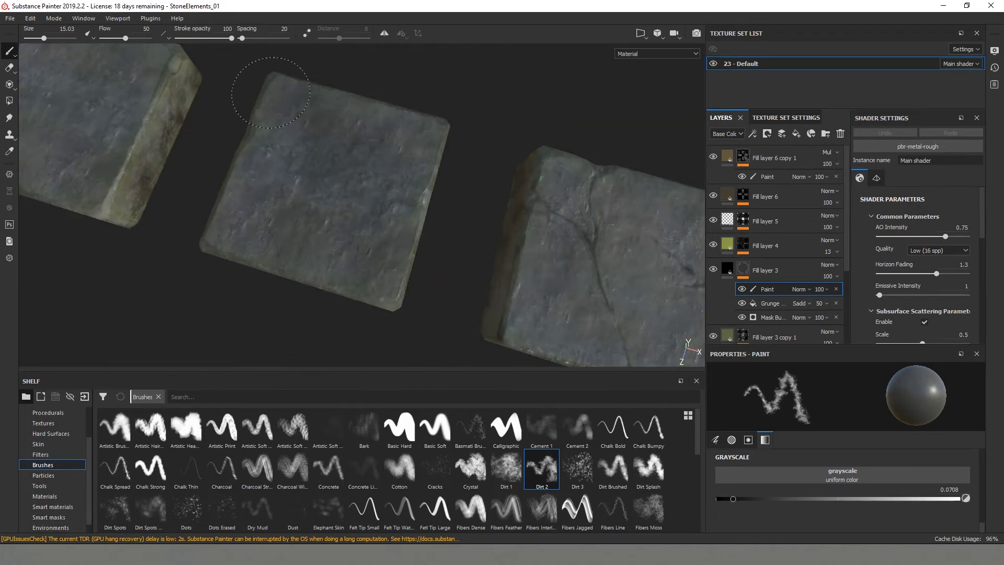
mouse_move(271, 92)
left_mouse_down("alt")
mouse_move(170, 280)
mouse_move(386, 232)
mouse_move(433, 264)
mouse_move(413, 293)
mouse_move(230, 185)
mouse_move(325, 209)
mouse_move(552, 215)
mouse_move(414, 313)
mouse_move(316, 243)
left_mouse_up("alt")
left_click_drag(397, 267, 287, 280, "alt")
right_click_drag(287, 280, 387, 214, "alt")
mouse_move(387, 214)
middle_mouse_down("alt")
mouse_move(394, 229)
mouse_move(344, 235)
middle_mouse_up("alt")
- Paint fine dirt along the cracks on Fill layer 6 copy 1's mask with grayscale about 0.44 and brush size 0.8
left_click(770, 178)
left_click(824, 500)
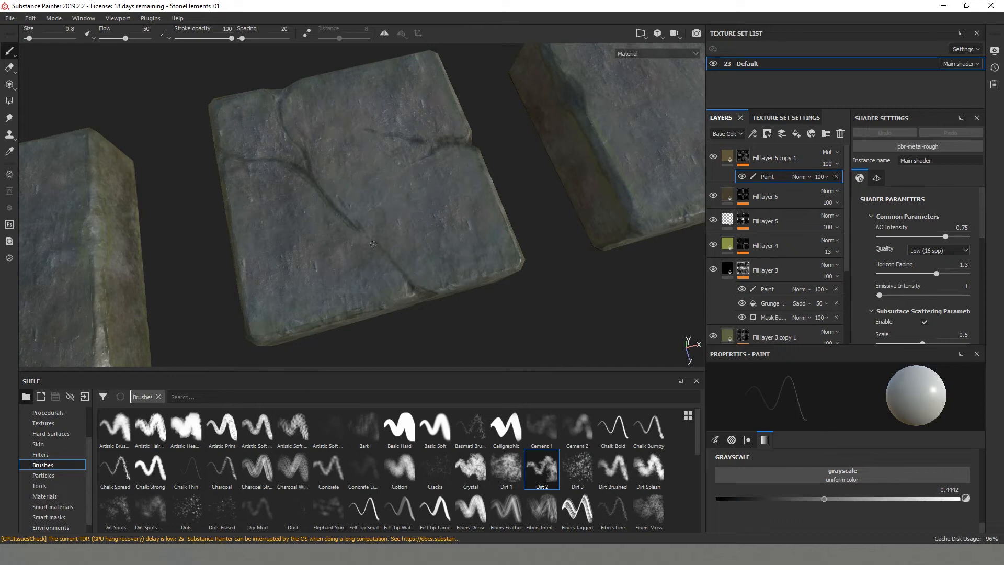
right_click_drag(373, 244, 282, 224, "alt")
left_click_drag(282, 225, 366, 256, "alt")
right_click_drag(365, 256, 427, 269, "alt")
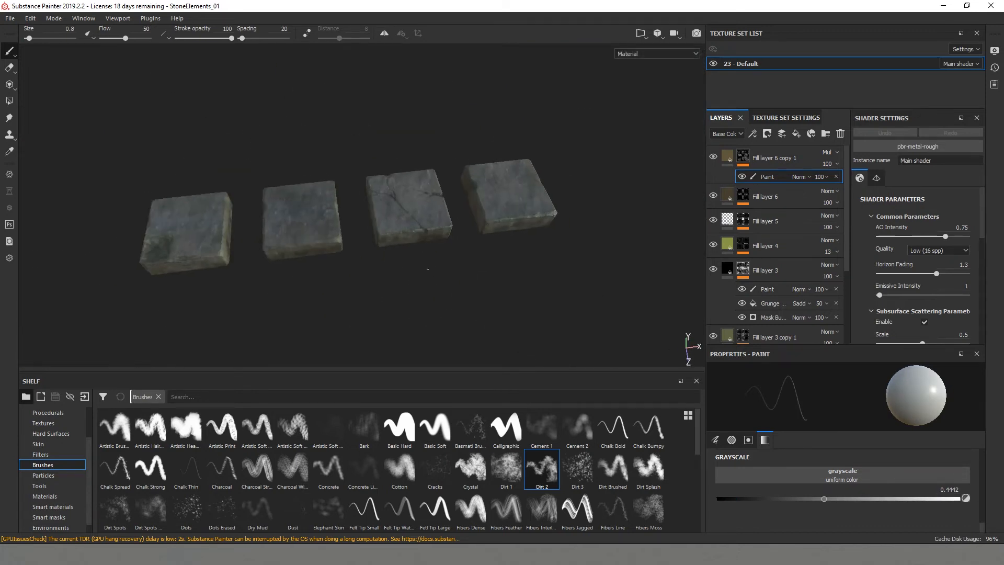
- Paint dirt along the top edge beside the recess of the recessed stone with a brush size of about 3.6
left_click_drag(428, 269, 484, 255, "alt")
right_click_drag(184, 239, 282, 256, "alt")
left_click_drag(283, 257, 342, 261, "alt")
right_click_drag(304, 249, 322, 250, "ctrl")
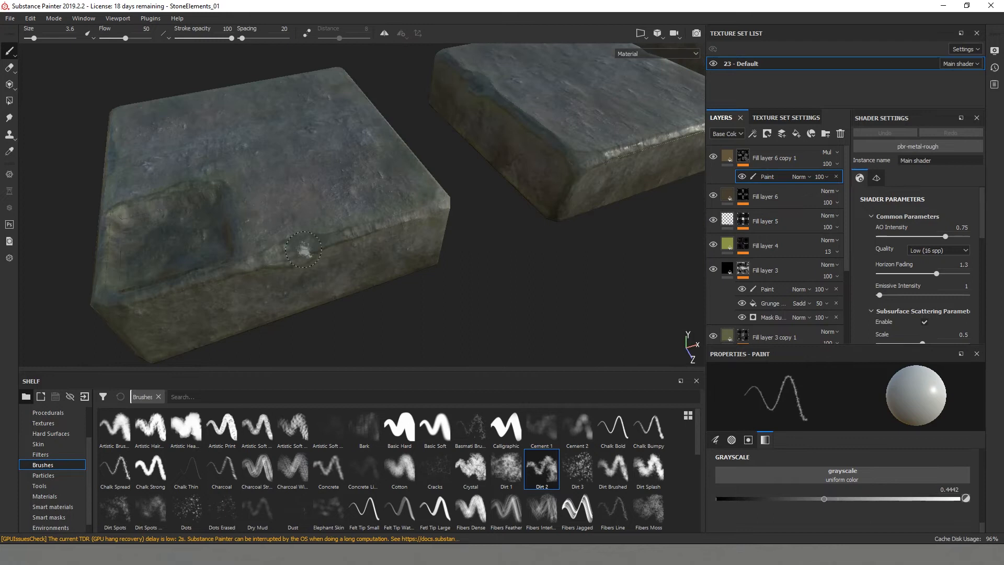
- Adjust the brush grayscale and paint more dirt over the edges and faces of the stones
left_click_drag(864, 503, 899, 501)
left_click_drag(258, 300, 384, 282, "alt")
left_click_drag(426, 320, 392, 312, "alt")
right_click_drag(392, 312, 289, 253, "alt")
left_click_drag(289, 253, 389, 295, "alt")
right_click_drag(389, 294, 450, 298, "ctrl")
- Set the brush grayscale to about 0.49 and paint dirt on the stones, enlarging the brush to about 47.6
left_click(835, 498)
right_click_drag(332, 259, 387, 277, "ctrl")
mouse_move(419, 309)
left_mouse_down("alt")
mouse_move(461, 321)
mouse_move(475, 221)
mouse_move(135, 275)
mouse_move(529, 233)
mouse_move(93, 284)
left_mouse_up("alt")
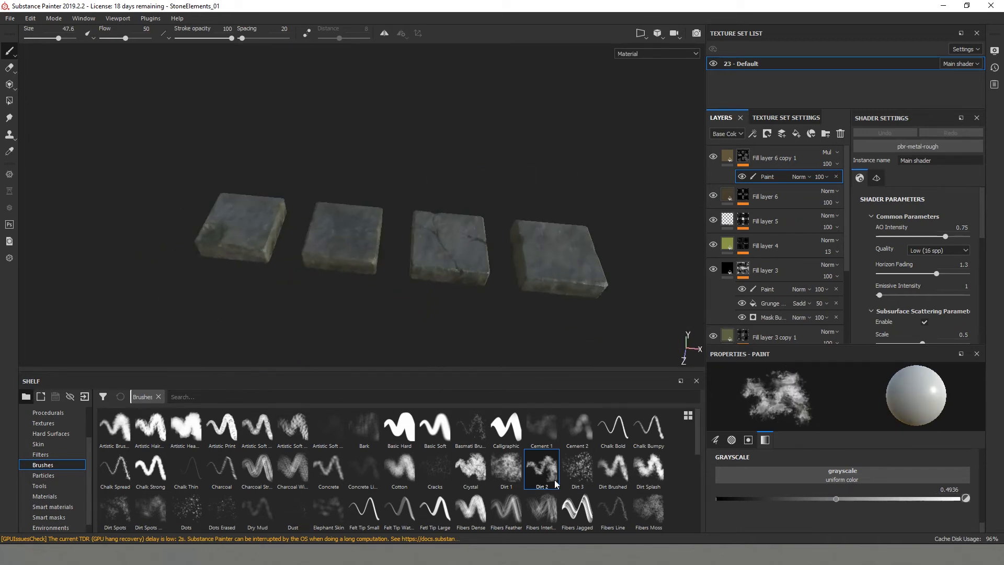
- Choose the Fibers Moss brush and paint extra texture variation onto the stone surfaces
left_click(646, 509)
scroll(345, 228, "up", 5)
mouse_move(439, 225)
left_mouse_down("alt")
mouse_move(345, 228)
mouse_move(442, 239)
left_mouse_up("alt")
mouse_move(313, 298)
left_mouse_down("alt")
mouse_move(177, 295)
mouse_move(433, 230)
left_mouse_up("alt")
scroll(177, 295, "down", 5)
middle_click_drag(324, 219, 361, 197, "alt")
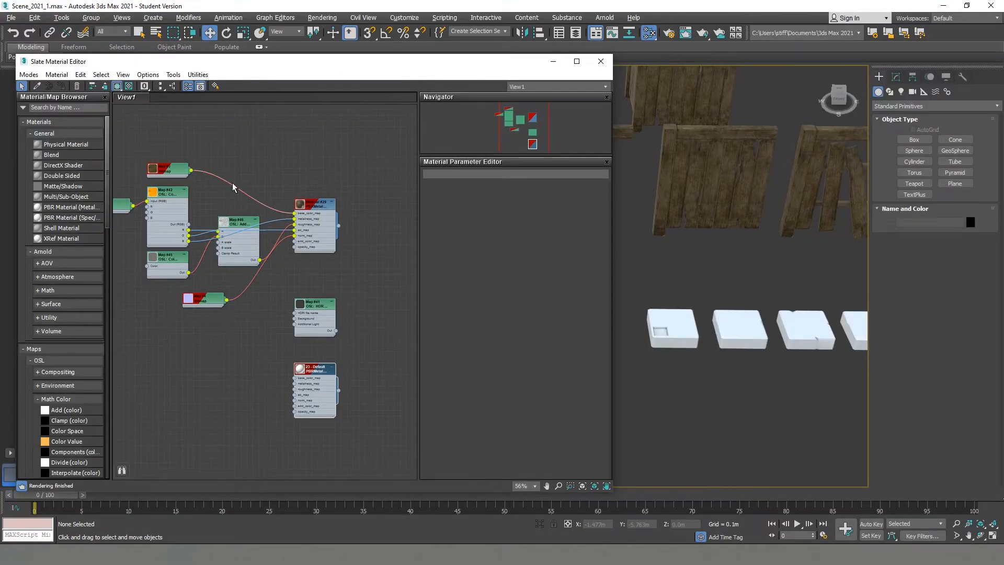
- In 3ds Max, add the stone's three texture bitmaps and connect base color and normal to the 23 - Default PBR material
scroll(272, 351, "down", 1)
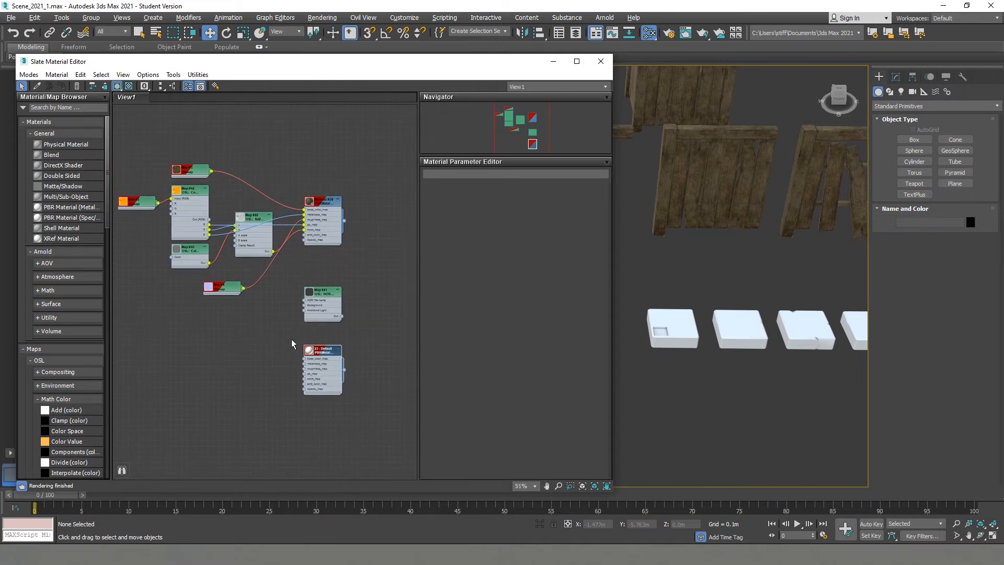
middle_click_drag(247, 361, 256, 349)
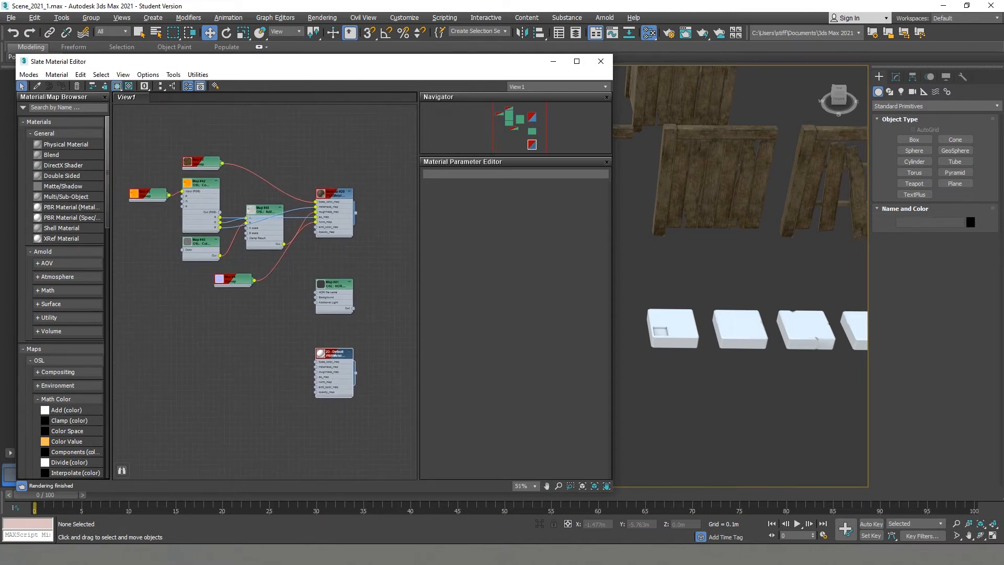
left_click_drag(0, 342, 215, 342)
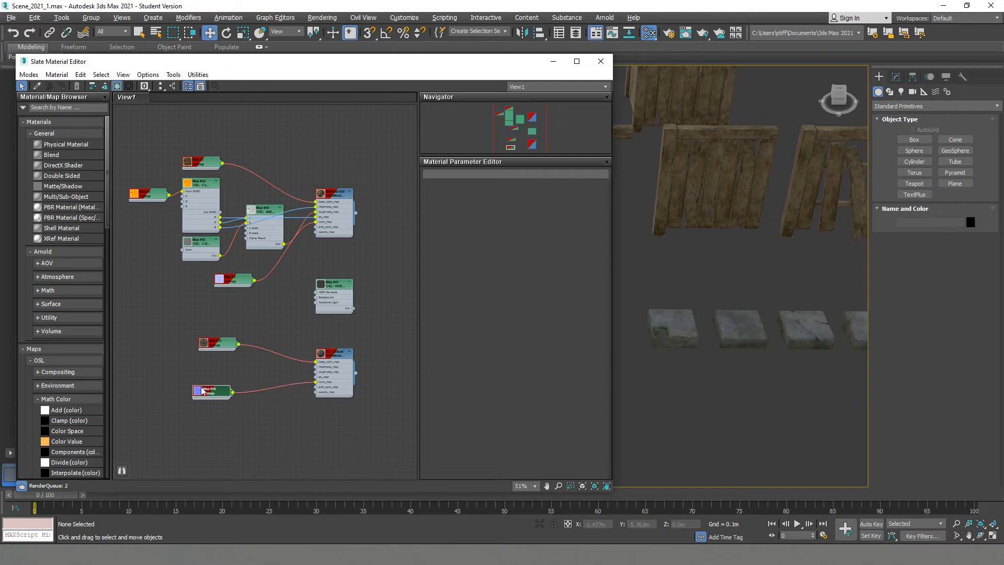
left_click_drag(127, 351, 127, 351)
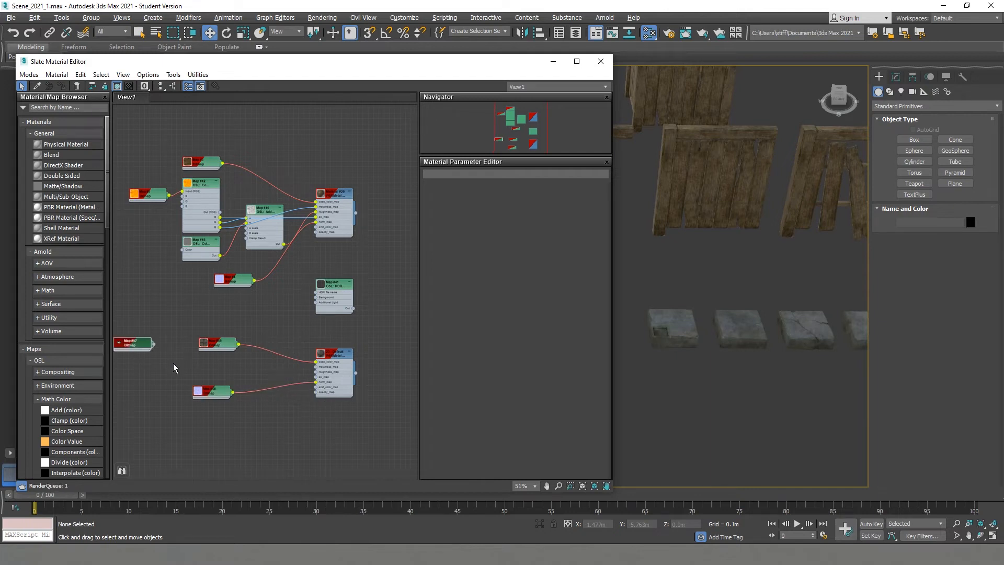
left_click_drag(207, 396, 218, 418)
left_click(226, 339)
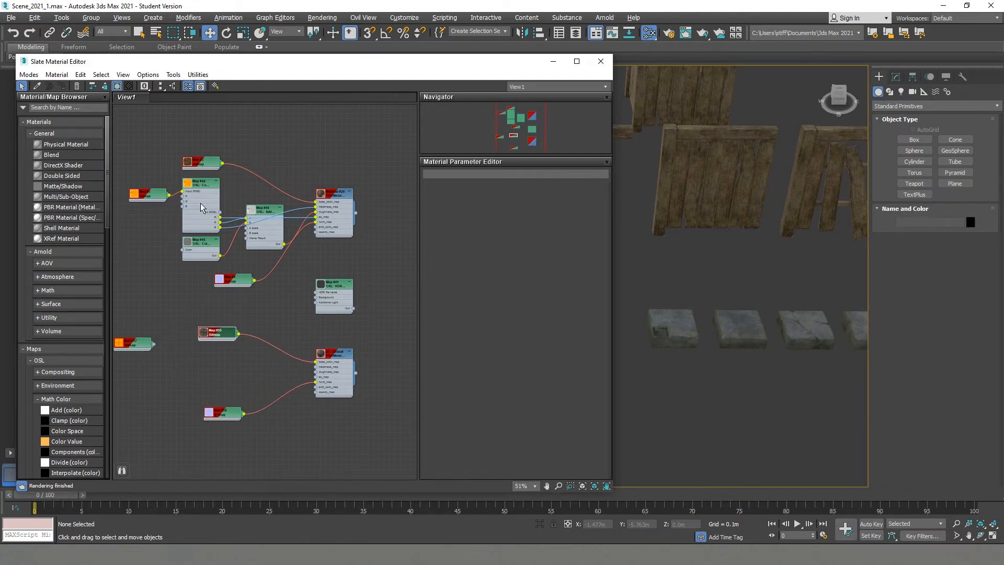
- Duplicate the wood material's OSL Components, Color Value and Add nodes for the stone material and disconnect the wood bitmap from the copied Components node
left_click_drag(202, 266, 203, 267)
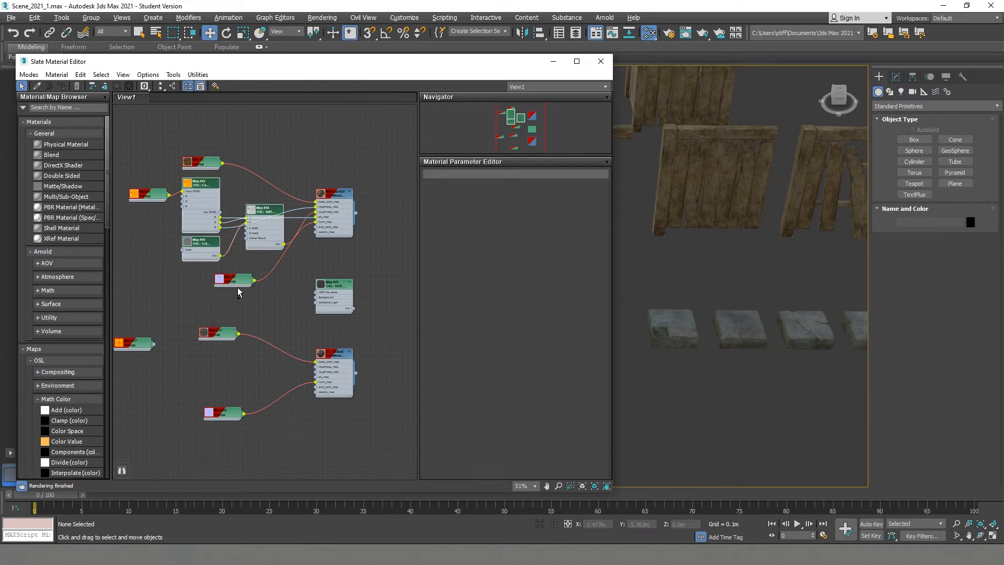
left_click_drag(208, 189, 192, 338, "shift")
right_click(167, 336)
left_click(164, 336)
scroll(167, 336, "up", 3)
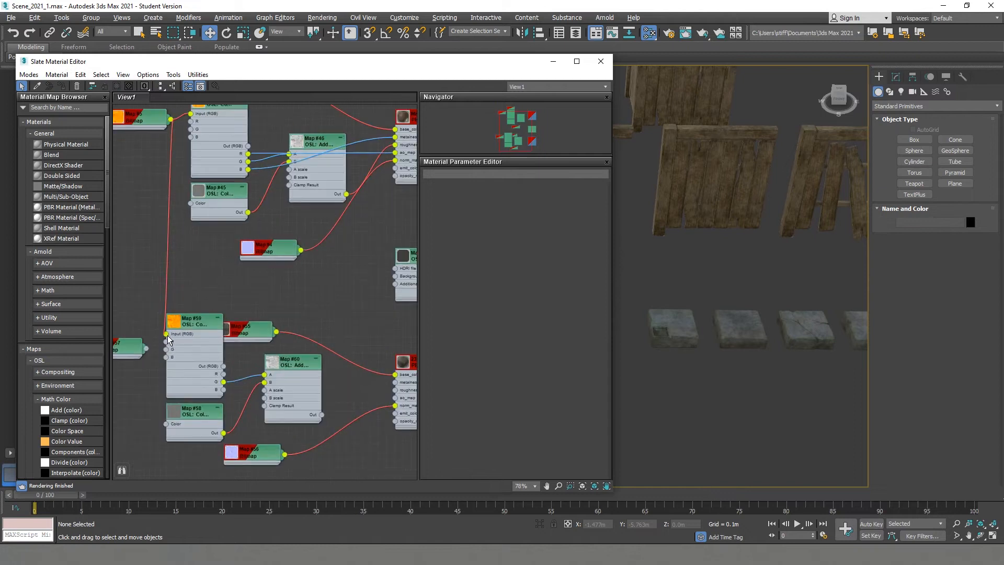
double_click(166, 334)
right_click(166, 333)
left_click(158, 334)
right_click(166, 334)
left_click(176, 340)
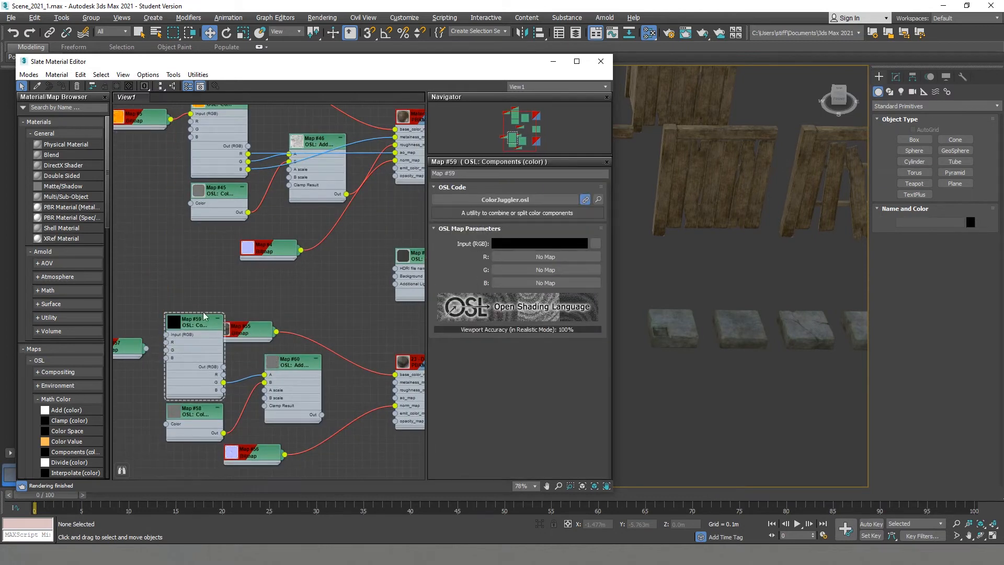
- Connect the stone's packed bitmap to the copied Components input and the copied Add output to the stone material's roughness
scroll(204, 313, "down", 1)
left_click_drag(222, 321, 252, 308)
left_click_drag(360, 374, 359, 373)
scroll(296, 368, "down", 1)
middle_click_drag(297, 367, 346, 357)
left_click_drag(189, 325, 206, 315)
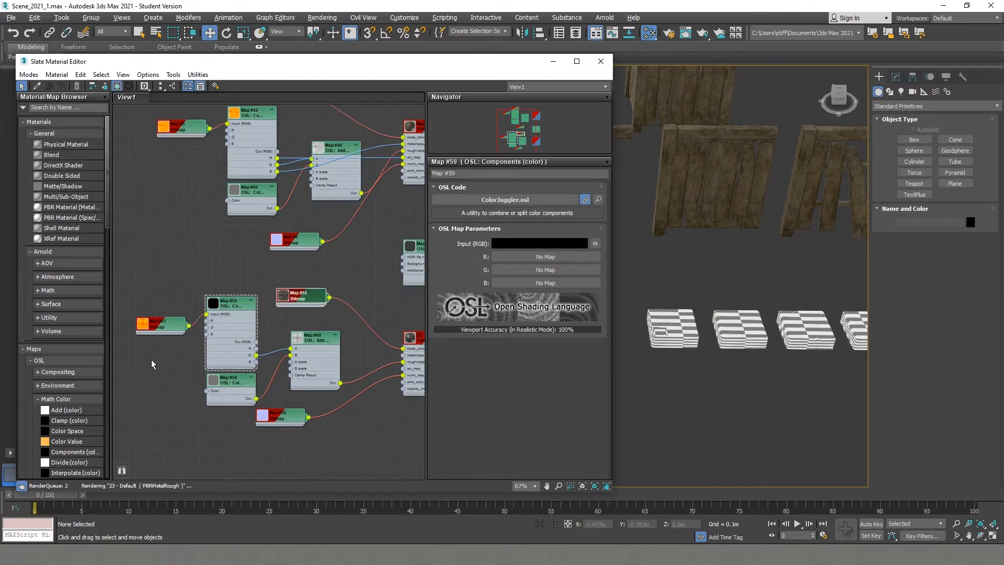
middle_click_drag(262, 365, 184, 365)
double_click(155, 381)
left_click(534, 251)
left_click(418, 161)
- Connect the copied Components node's outputs to the stone material's metalness and ambient occlusion inputs
middle_click_drag(300, 285, 335, 281)
left_click_drag(213, 345, 358, 365)
left_click_drag(214, 359, 214, 358)
middle_click_drag(334, 317, 280, 324)
scroll(280, 324, "down", 2)
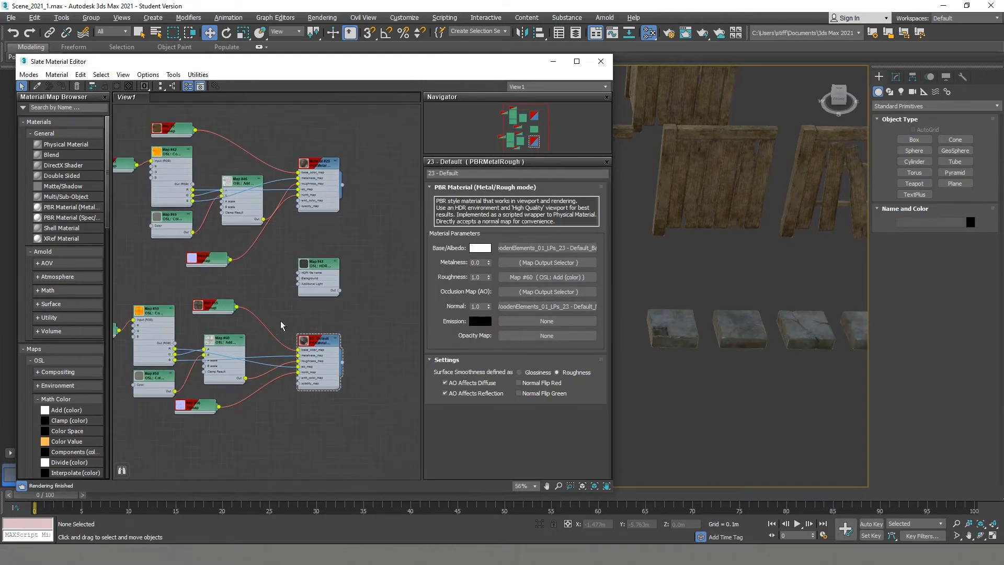
- Set the stone material's Color Value node to a neutral grey with a value of about 0.737
middle_click_drag(784, 335, 758, 315, "alt")
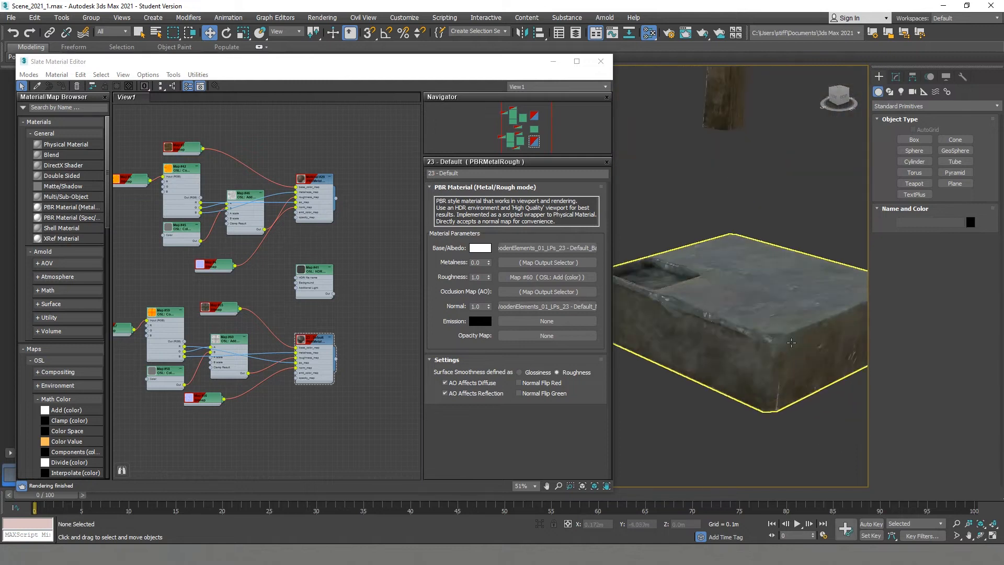
middle_click_drag(791, 343, 261, 360, "alt")
double_click(165, 371)
left_click(539, 250)
left_click_drag(343, 128, 385, 129)
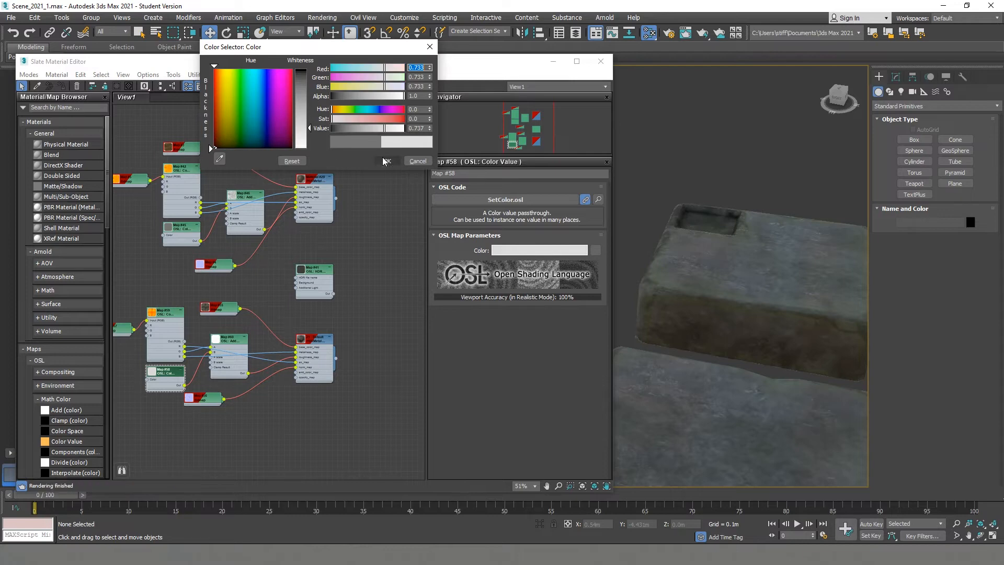
left_click(385, 161)
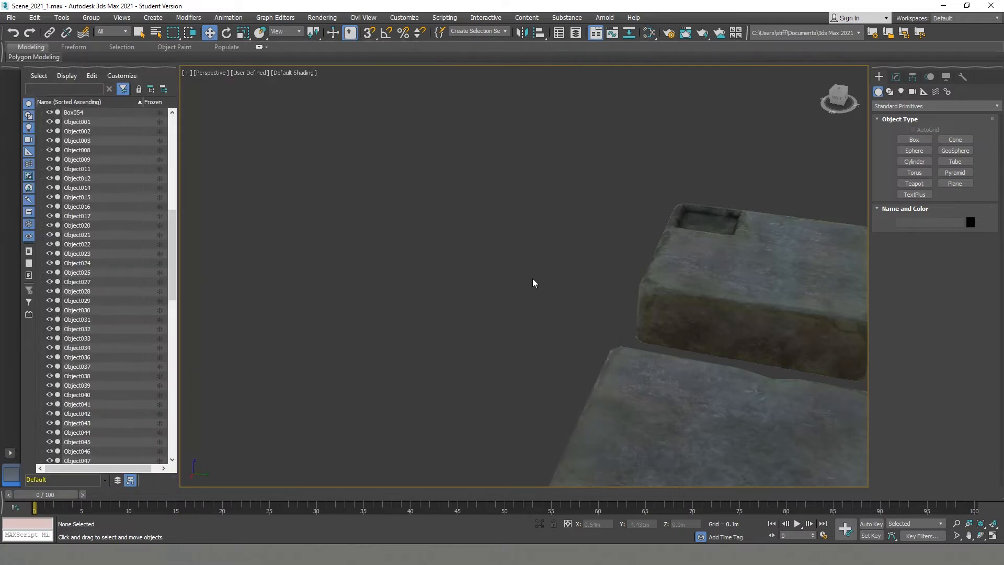
- Inspect the textured stone blocks beside the wooden pieces and save the scene
middle_click_drag(533, 280, 387, 268)
scroll(439, 265, "down", 4)
left_click(477, 302)
middle_click_drag(495, 294, 425, 291, "alt")
left_click_drag(562, 219, 614, 205)
middle_click_drag(669, 219, 651, 244, "alt")
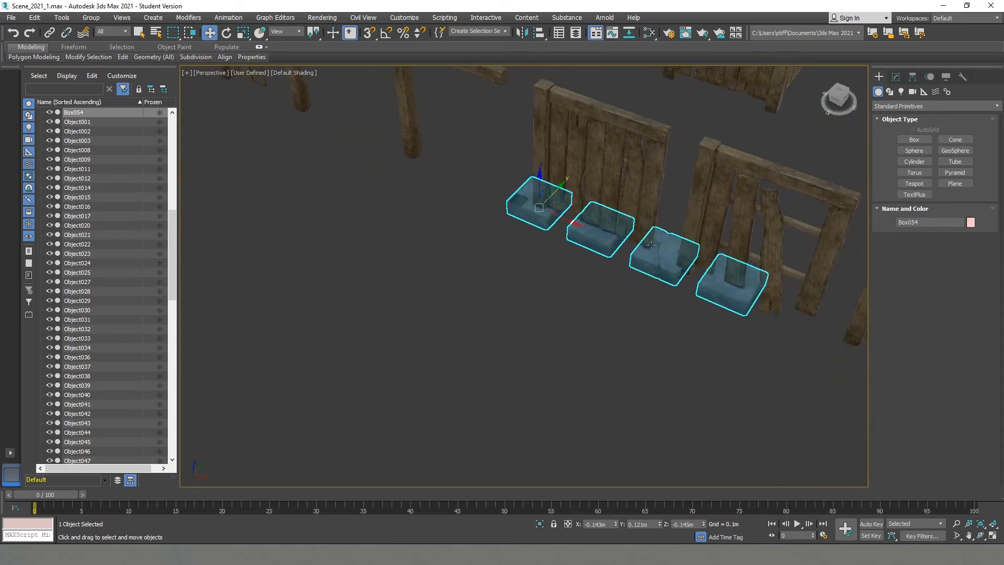
key("ctrl+z")
left_click(576, 303)
scroll(500, 299, "down", 5)
middle_click_drag(500, 299, 554, 305, "alt")
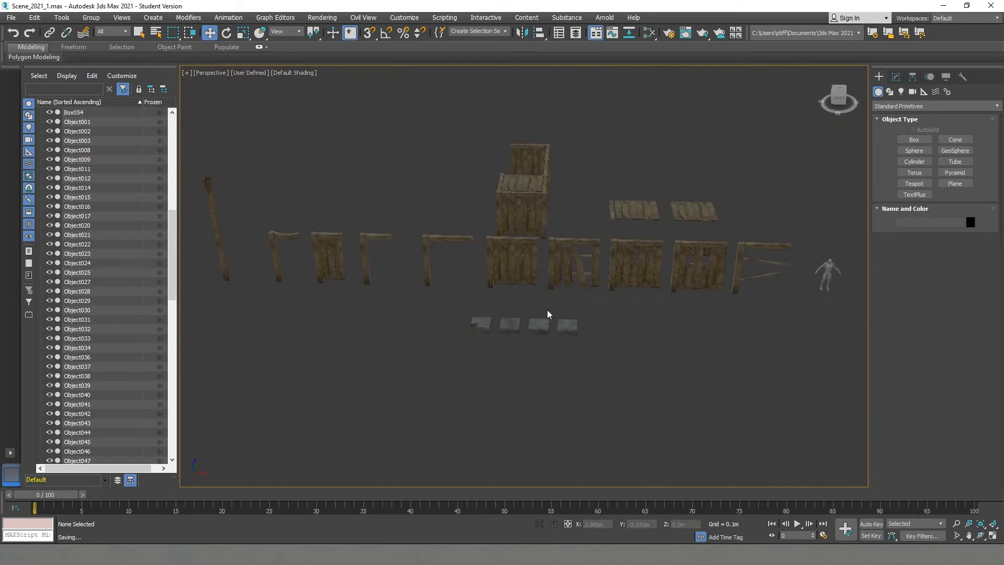
- Detach the recessed stone block from the combined mesh as a separate object with the default name
scroll(499, 317, "up", 4)
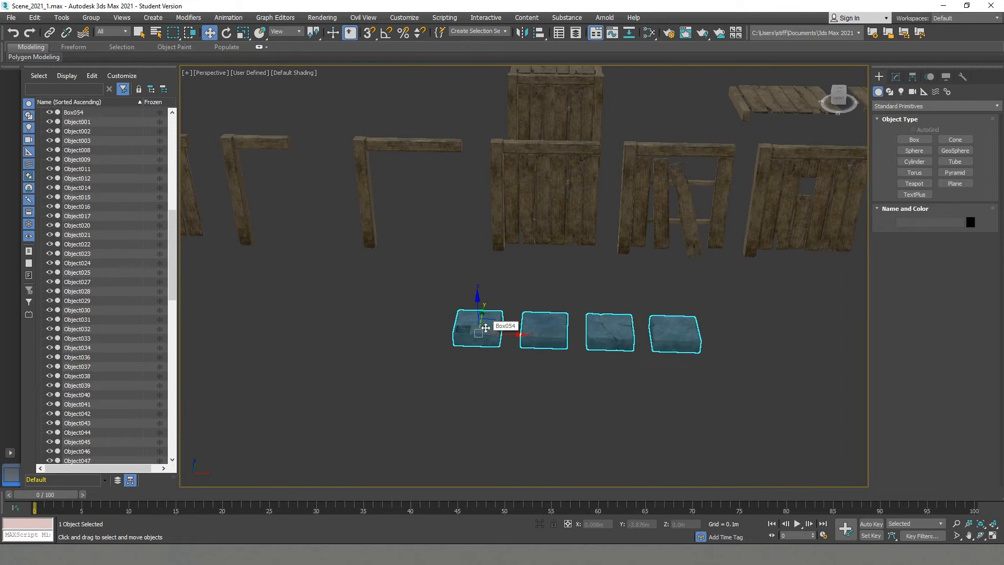
scroll(486, 327, "up", 2)
key("5")
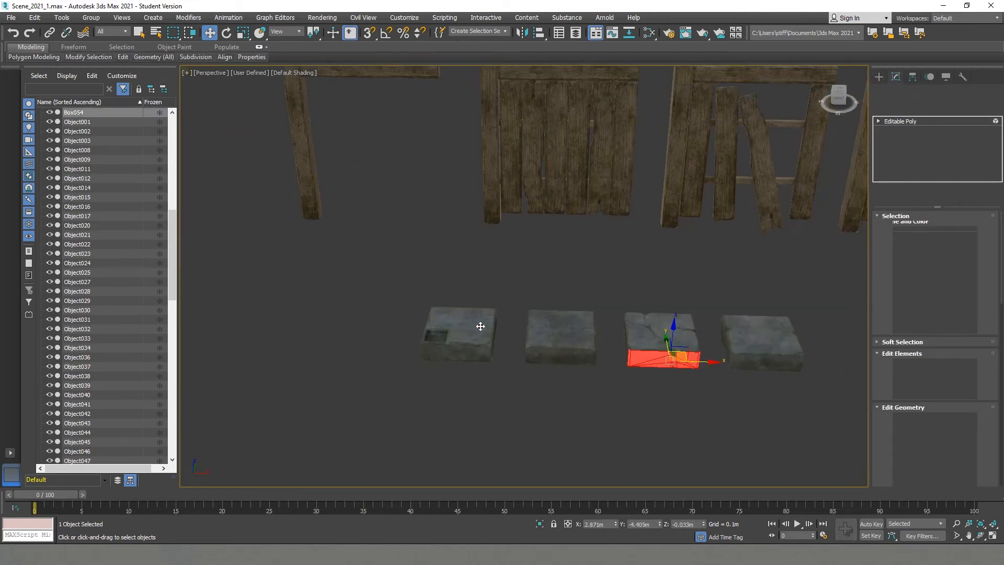
left_click(480, 326)
scroll(954, 454, "down", 2)
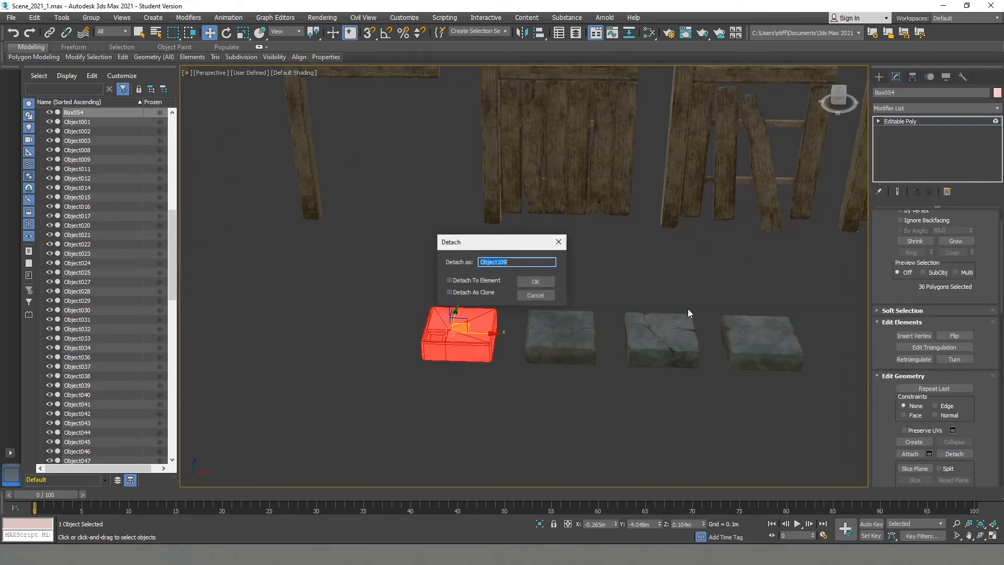
left_click(546, 283)
- Detach the second plain block and the cracked block from the combined mesh as separate objects
left_click(911, 121)
key("5")
left_click(564, 336)
left_click(954, 453)
key("Return")
left_click(660, 337)
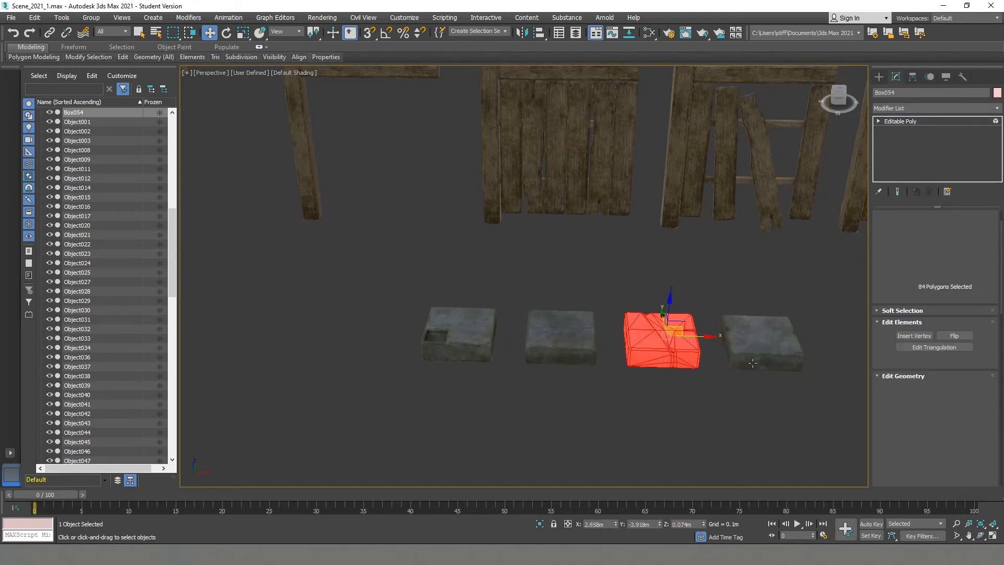
left_click(954, 454)
left_click(543, 283)
- Center the pivot of each of the four stone blocks to its own object
left_click(912, 76)
left_click(935, 149)
left_click(931, 203)
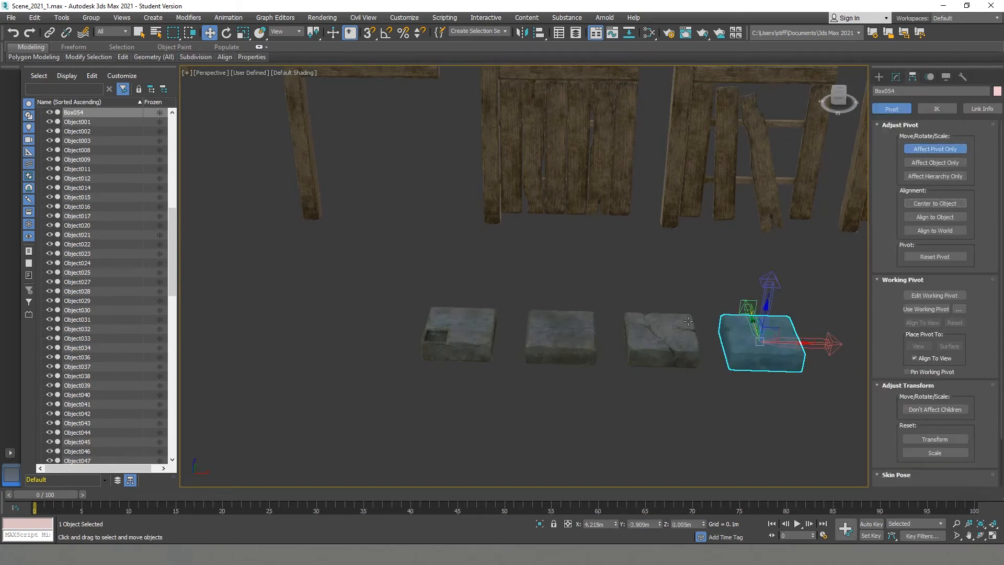
left_click(661, 339)
left_click(928, 204)
left_click(564, 338)
left_click(922, 205)
left_click(463, 337)
left_click(923, 206)
left_click(939, 150)
- In the top view, move the recessed, plain and cracked blocks to just in front of the wooden crate
left_click_drag(831, 403, 407, 295)
left_click(679, 293)
scroll(559, 293, "down", 6)
left_click(535, 301)
key("t")
scroll(537, 300, "up", 3)
scroll(523, 325, "up", 5)
left_click_drag(549, 393, 505, 155)
left_click(570, 370, "ctrl")
- Set the object color of the three moved stone blocks to black
left_click(895, 77)
left_click(997, 93)
left_click(582, 300)
left_click(560, 334)
left_click(570, 368, "alt")
scroll(484, 161, "up", 8)
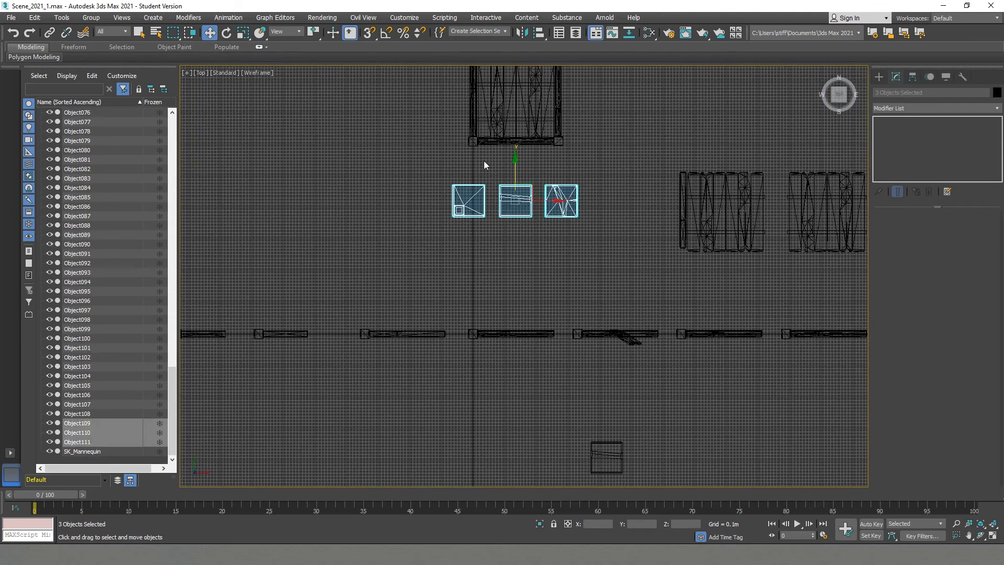
- Move the recessed block under the front-left corner post of the wooden structure
middle_click_drag(484, 161, 445, 245)
left_click(414, 309)
left_click_drag(413, 335, 495, 118)
scroll(430, 169, "up", 7)
scroll(496, 117, "down", 10)
middle_click_drag(532, 160, 517, 295)
scroll(524, 328, "up", 4)
- Place the plain block directly beside the recessed corner block and bring the cracked block into the floor layout
left_click(527, 368)
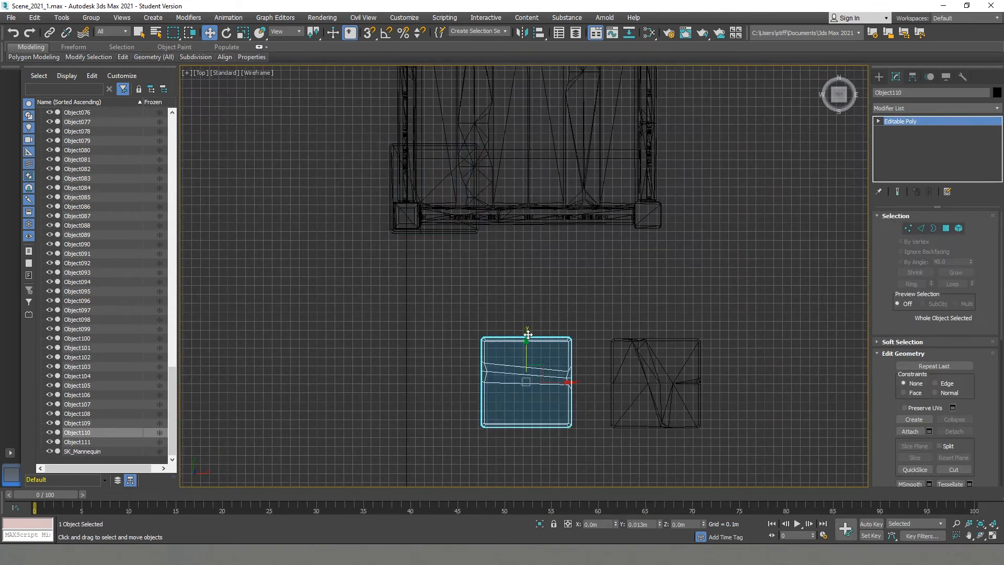
left_click_drag(528, 368, 527, 180)
scroll(528, 180, "up", 2)
left_click(748, 406)
left_click_drag(717, 459, 567, 386)
- Clone the recessed block to the front-right corner and rotate it with angle snap so its recess sits under the post
left_click(451, 254)
left_click_drag(435, 193, 706, 193, "shift")
key("Return")
middle_click_drag(729, 265, 604, 313)
key("e")
key("a")
scroll(570, 245, "up", 2)
key("w")
left_click_drag(546, 225, 531, 223)
- Clone the cracked block to the middle of the rear floor row and rotate the copy
scroll(530, 222, "down", 2)
left_click(438, 406)
scroll(434, 441, "down", 3)
mouse_move(432, 432)
left_mouse_down()
mouse_move(487, 284)
mouse_move(482, 259)
mouse_move(376, 185)
left_mouse_up()
scroll(487, 284, "up", 2)
key("e")
scroll(432, 315, "down", 1)
left_click(494, 321)
key("e")
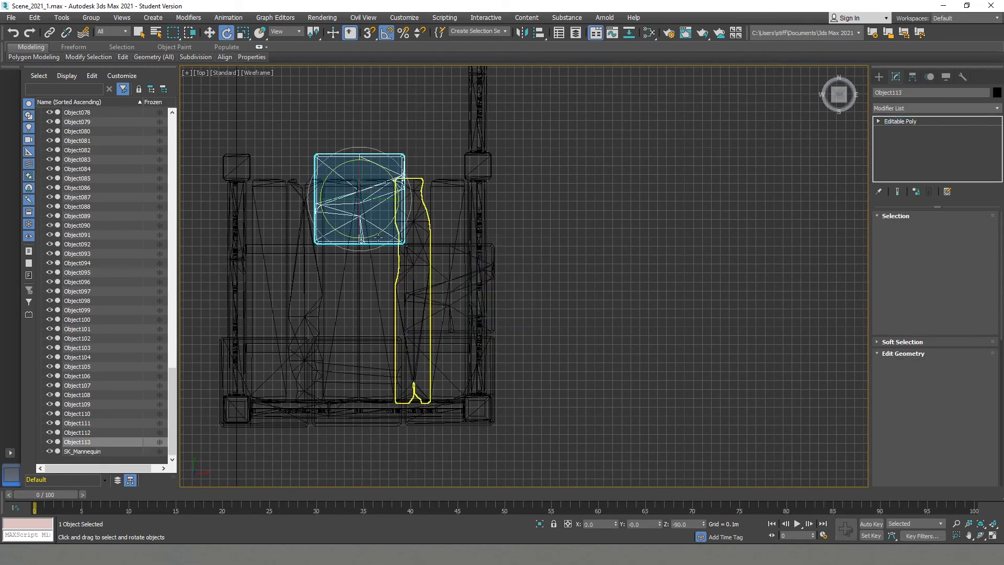
left_click_drag(377, 234, 337, 250)
- Clone the front row's middle block into the center of the floor and rotate the copy for variation
left_click(365, 420)
middle_click_drag(365, 365, 436, 391)
key("w")
left_click_drag(434, 380, 434, 286, "shift")
left_click(502, 323)
key("e")
mouse_move(445, 346)
left_mouse_down()
mouse_move(441, 309)
mouse_move(341, 312)
mouse_move(358, 312)
mouse_move(353, 340)
mouse_move(374, 339)
left_mouse_up()
scroll(440, 305, "up", 2)
key("w")
scroll(437, 302, "down", 2)
key("e")
- Clone both recessed corner blocks together toward the rear of the floor and rotate the copies 180 degrees
left_click(335, 447)
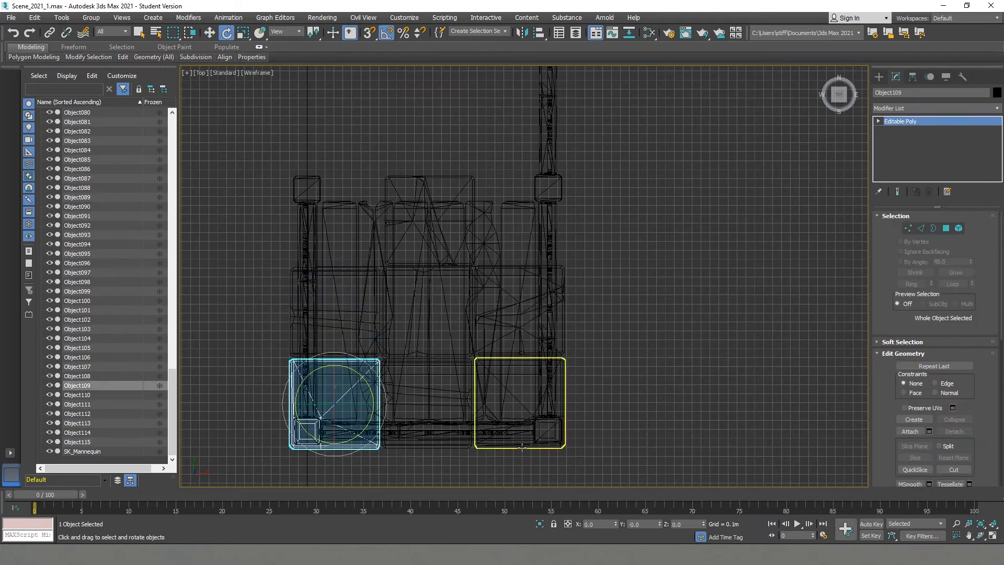
left_click(495, 446, "ctrl")
key("w")
left_click_drag(427, 378, 428, 225, "shift")
left_click(505, 321)
key("e")
left_click_drag(409, 283, 488, 314)
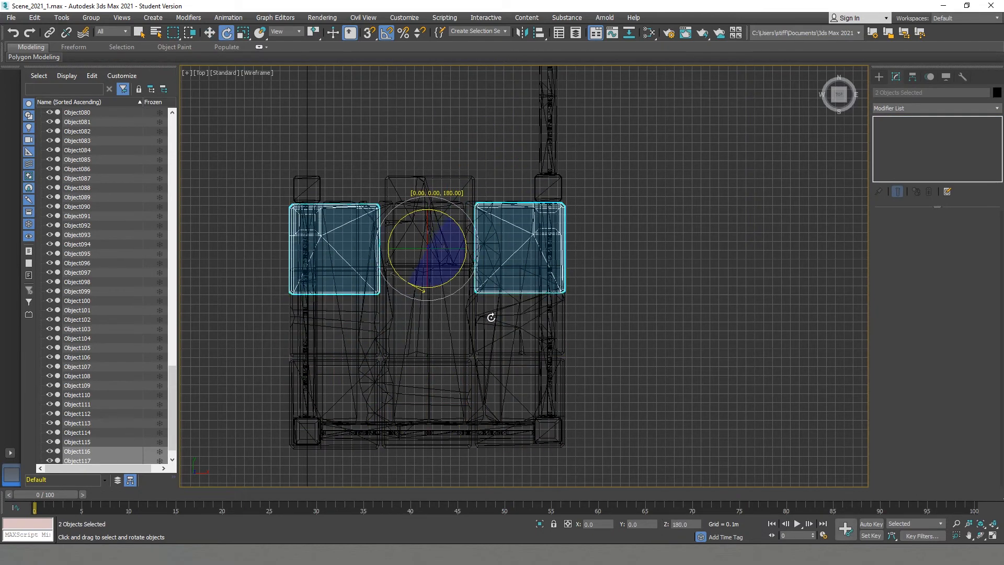
- Nudge the two rotated recessed blocks into line at the rear corners and frame the floor in the perspective view
key("w")
left_click_drag(435, 186, 435, 188)
key("p")
key("z")
- Examine the stone floor and its fit under the walls and posts from several angles
mouse_move(507, 334)
middle_mouse_down("alt")
mouse_move(617, 319)
mouse_move(674, 335)
mouse_move(446, 310)
mouse_move(732, 407)
mouse_move(721, 444)
middle_mouse_up("alt")
left_click(679, 365)
scroll(446, 310, "up", 2)
middle_click_drag(722, 445, 614, 390)
left_click(474, 345)
left_click(713, 428)
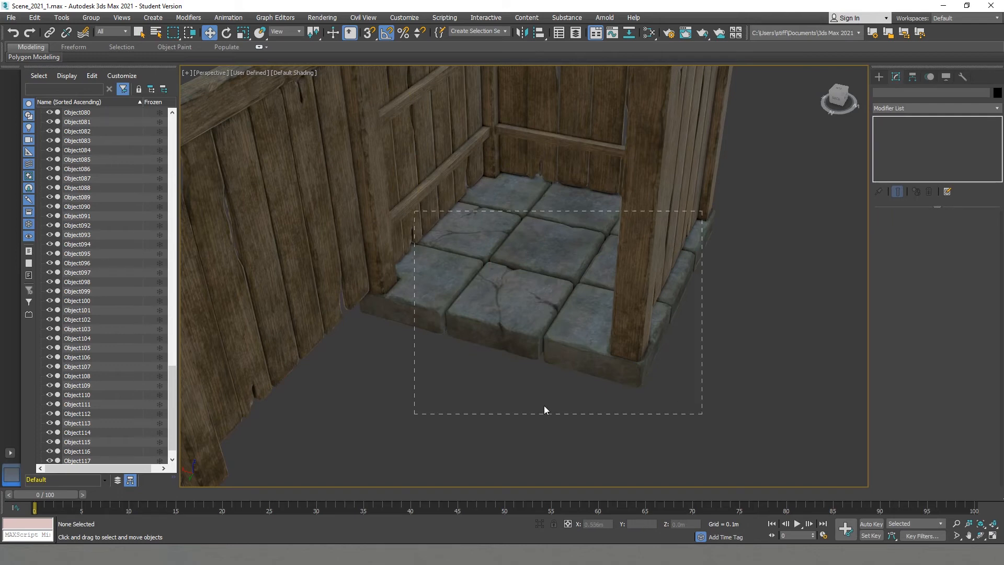
middle_click_drag(527, 363, 516, 392, "alt")
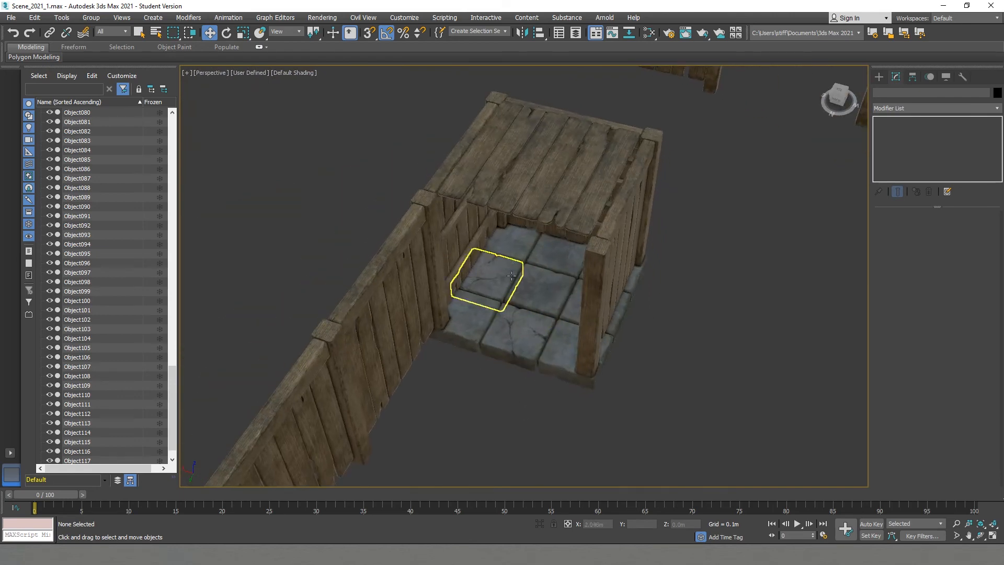
middle_click_drag(619, 359, 351, 365, "alt")
scroll(569, 333, "down", 5)
scroll(556, 339, "up", 5)
scroll(558, 361, "up", 4)
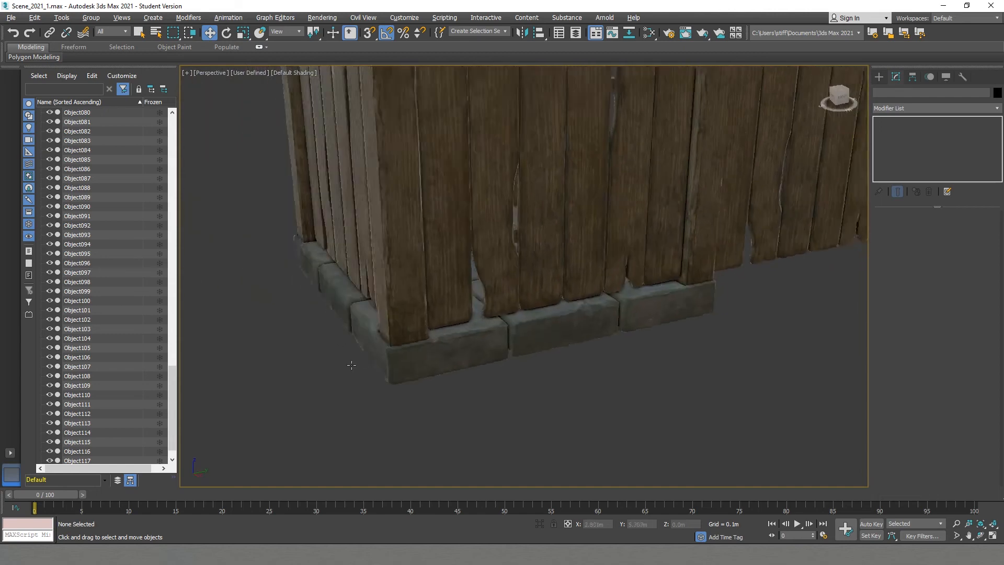
scroll(351, 365, "down", 8)
middle_click_drag(417, 336, 492, 321, "alt")
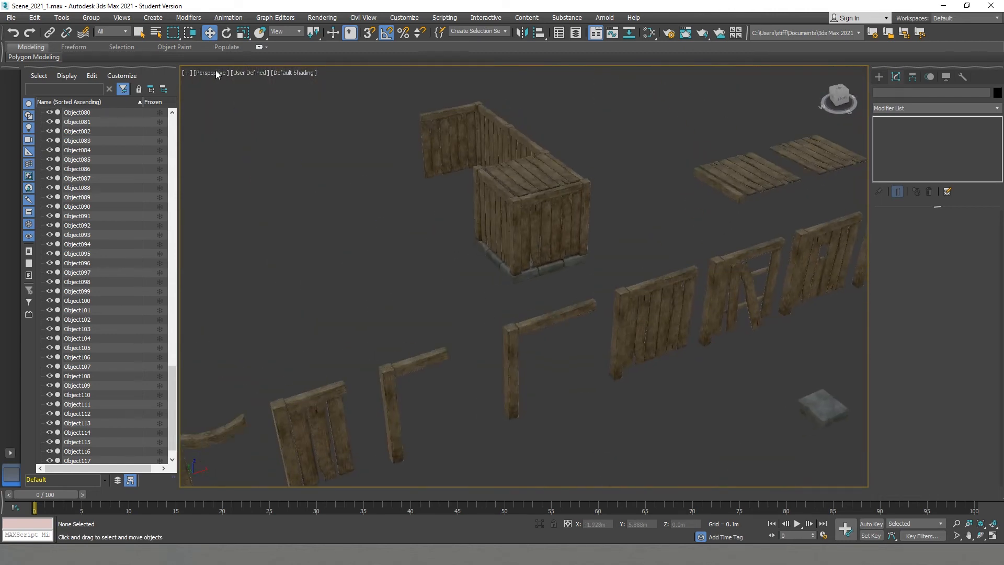
- Try the High Quality preset for shading the perspective viewport
left_click(238, 72)
left_click(293, 199)
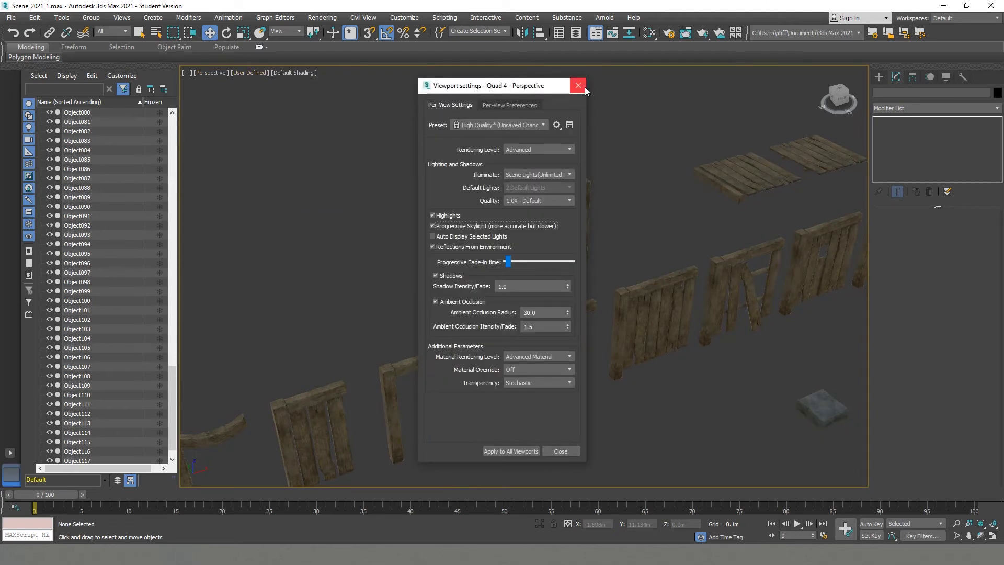
left_click(578, 85)
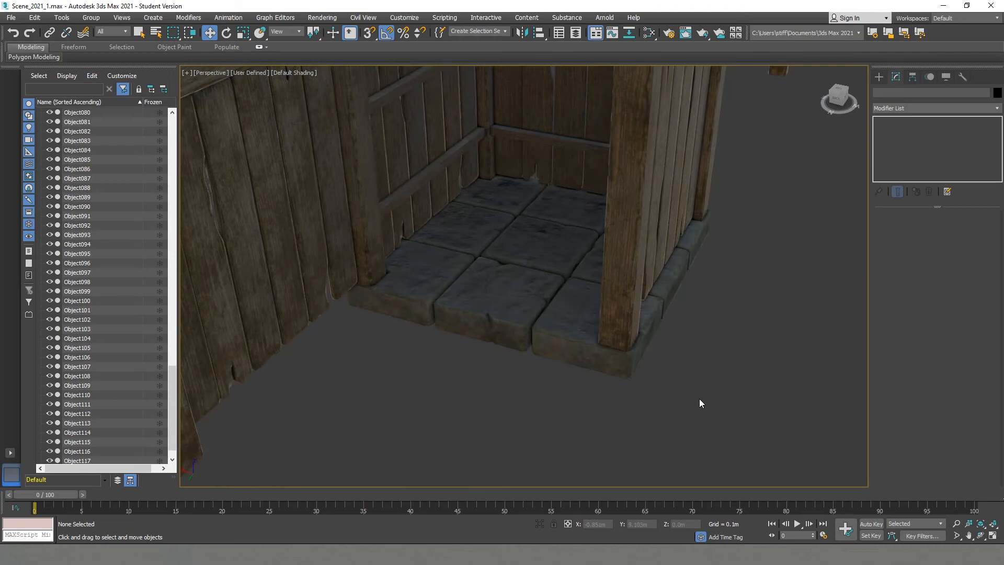
scroll(486, 360, "up", 5)
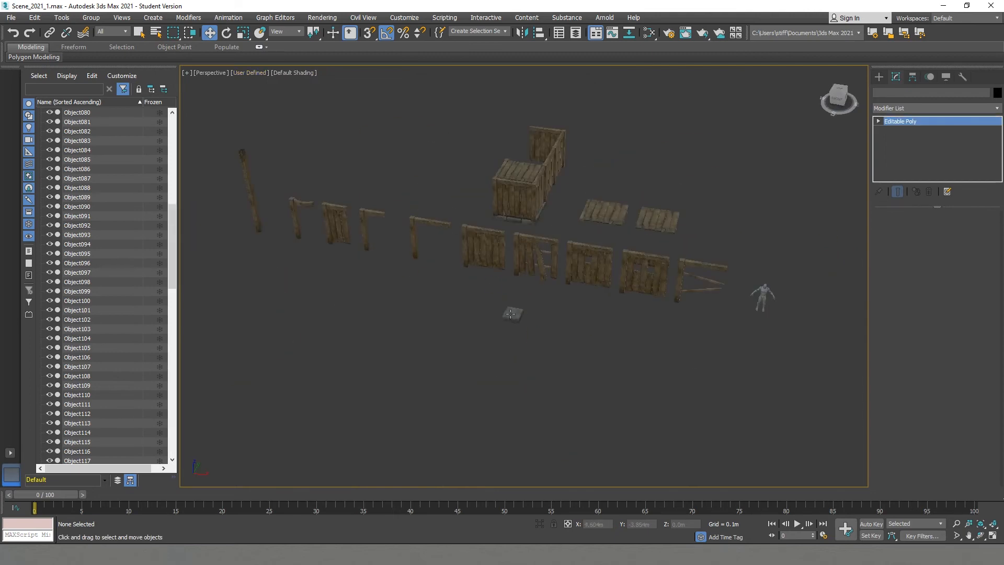
- Select all nine stone floor blocks under the wooden structure
left_click(510, 314)
middle_click_drag(511, 314, 364, 404, "alt")
middle_click_drag(364, 405, 373, 287)
scroll(471, 298, "up", 5)
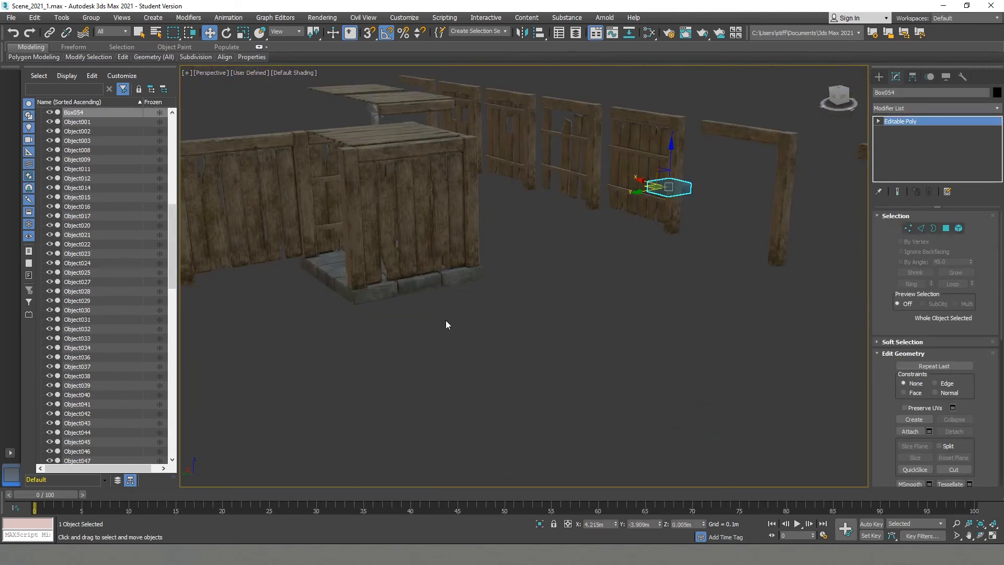
middle_click_drag(445, 321, 448, 367, "alt")
left_click(484, 399)
left_click(465, 378, "ctrl")
left_click(436, 356, "ctrl")
left_click(464, 333, "ctrl")
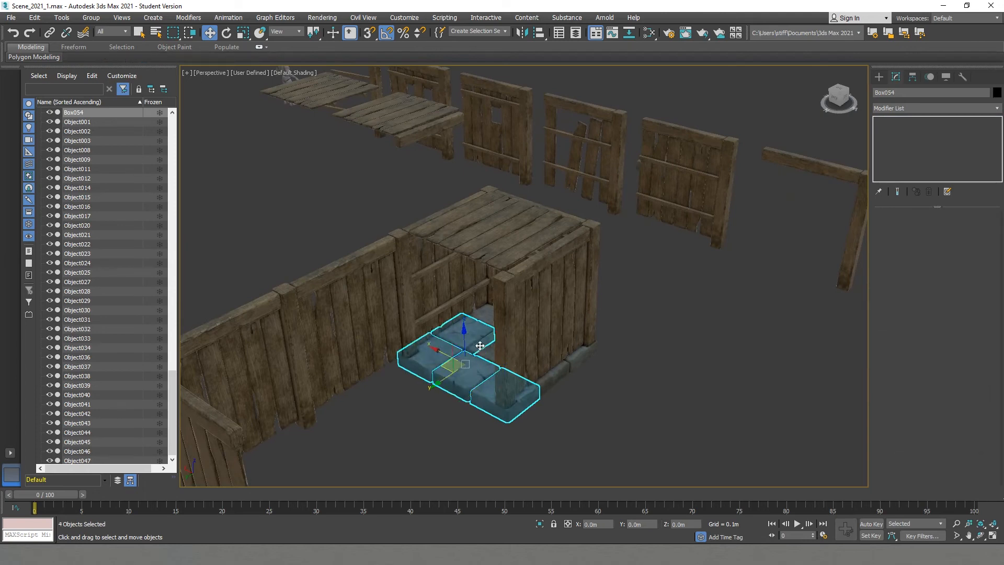
left_click(480, 346, "ctrl")
left_click(554, 376, "ctrl")
left_click(486, 313, "ctrl")
middle_click_drag(487, 315, 528, 310, "alt")
middle_click_drag(512, 369, 506, 325, "alt")
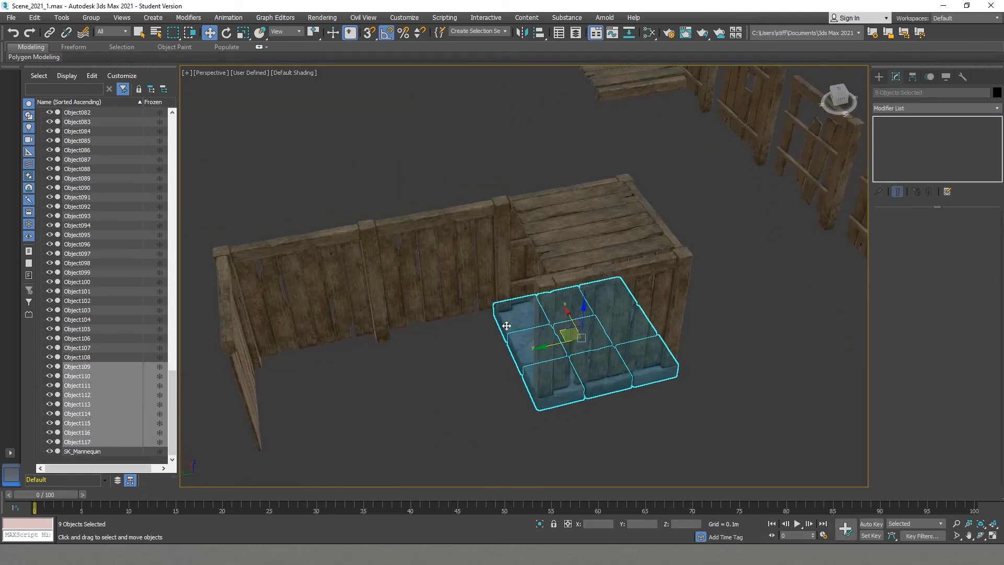
middle_click_drag(419, 331, 571, 373, "alt")
left_click(513, 355)
- Clone a row of three blocks twice along the fence, placing the copies side by side beyond the existing floor
left_click(659, 303)
left_click(680, 335, "ctrl")
left_click(701, 369, "ctrl")
left_click_drag(648, 349, 564, 382, "shift")
left_click(501, 320)
middle_click_drag(518, 345, 486, 369, "alt")
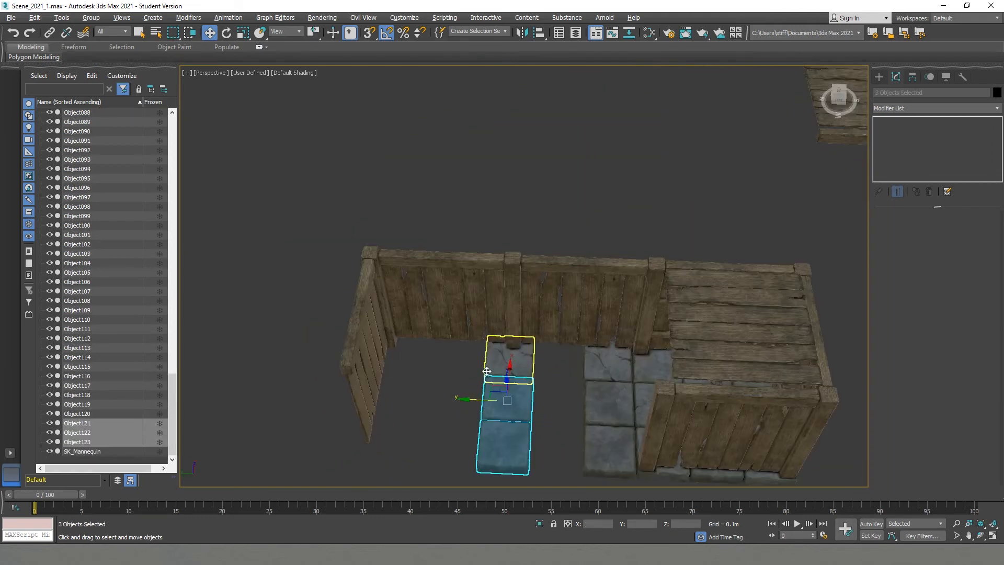
left_click_drag(480, 401, 526, 403)
- Clone a recessed block to the next fence post and rotate the copy to fit under it
left_click_drag(629, 367, 457, 364, "shift")
left_click(502, 321)
key("e")
left_click_drag(507, 386, 497, 390)
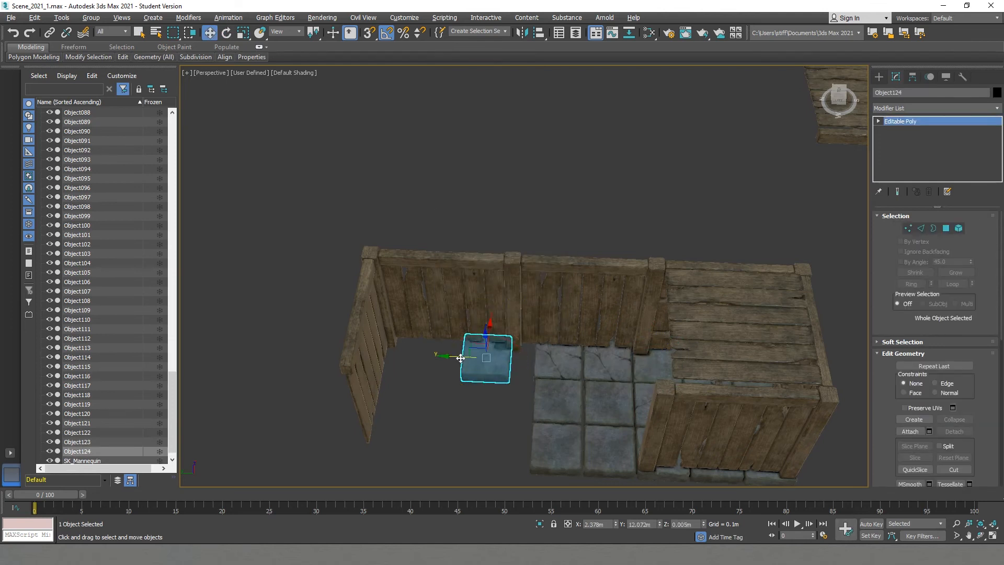
left_click(569, 379)
left_click(512, 423)
middle_click_drag(512, 424, 602, 362, "alt")
scroll(602, 362, "up", 5)
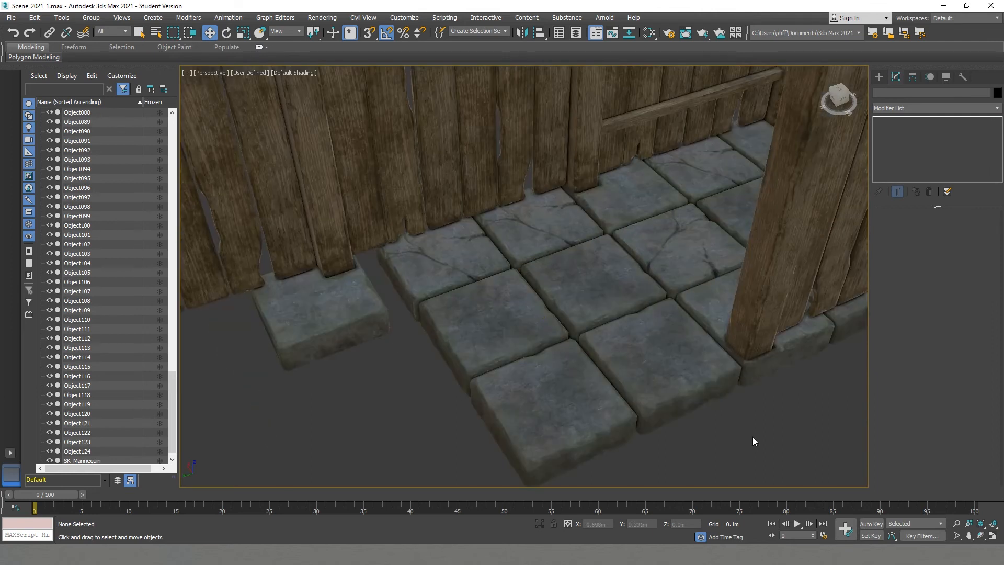
- Nudge the six cloned blocks along the fence to even out the gaps to their neighbours
left_click(640, 201)
left_click(690, 261, "ctrl")
left_click(710, 305, "ctrl")
middle_click_drag(710, 304, 650, 255, "alt")
left_click_drag(649, 255, 644, 255, "shift")
left_click_drag(567, 211, 568, 211)
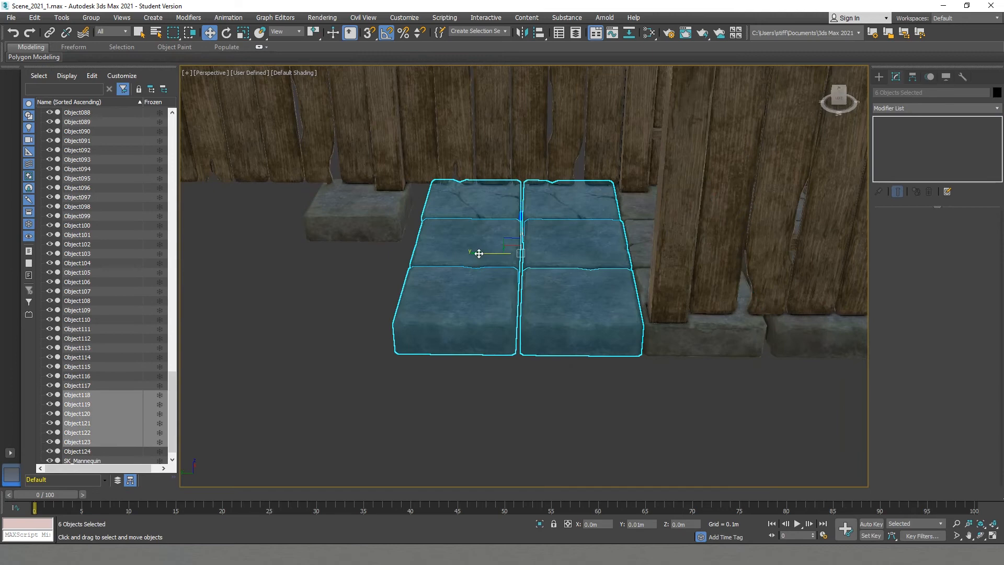
left_click_drag(464, 216, 464, 217)
left_click(336, 213)
left_click(403, 355)
- Turn off angle snap and slightly tilt the plain copy in front of the cracked block nearest the shelter
scroll(405, 355, "down", 5)
middle_click_drag(405, 355, 598, 261, "alt")
left_click(496, 238)
scroll(496, 237, "up", 5)
key("e")
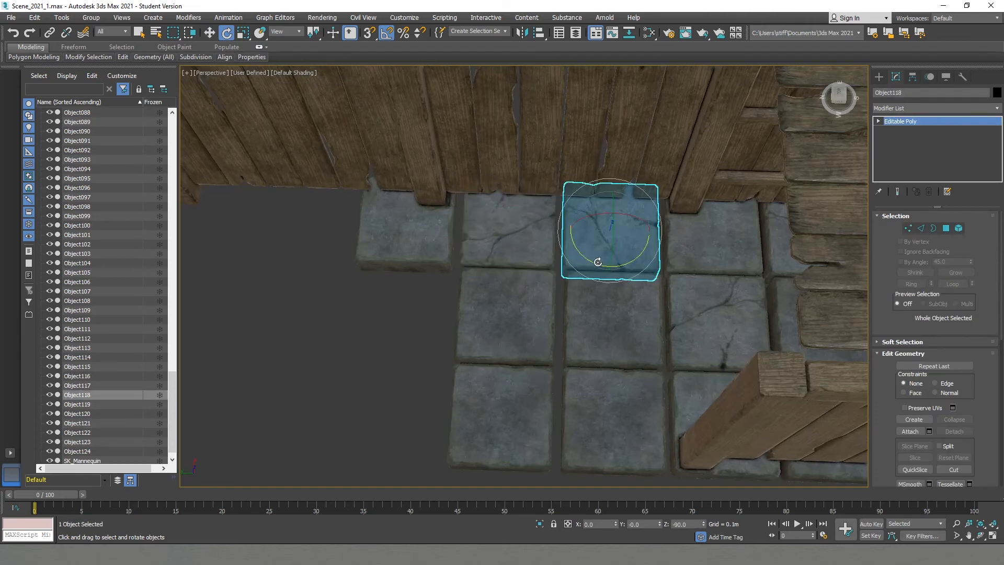
left_click(589, 346)
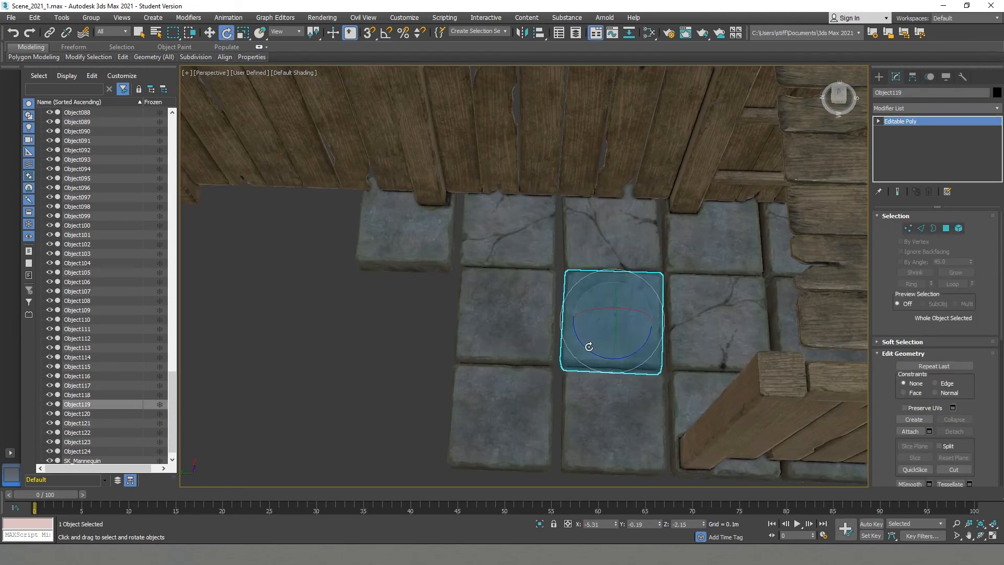
mouse_move(612, 293)
middle_mouse_down("alt")
mouse_move(616, 226)
mouse_move(619, 290)
middle_mouse_up("alt")
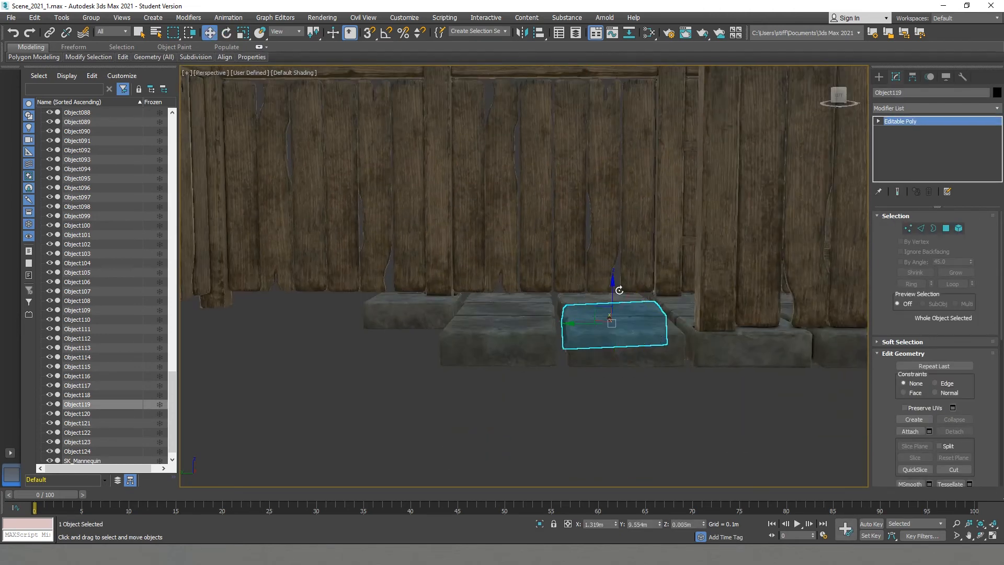
- Slightly tilt further blocks of the cloned rows so the floor looks uneven
left_click(495, 330)
key("e")
left_click_drag(499, 304, 499, 302)
middle_click_drag(503, 287, 549, 235, "alt")
left_click(515, 288)
left_click_drag(552, 215, 529, 208)
scroll(517, 218, "up", 5)
key("e")
- Give several of the original floor blocks inside the shelter slight individual tilts
left_click(851, 269)
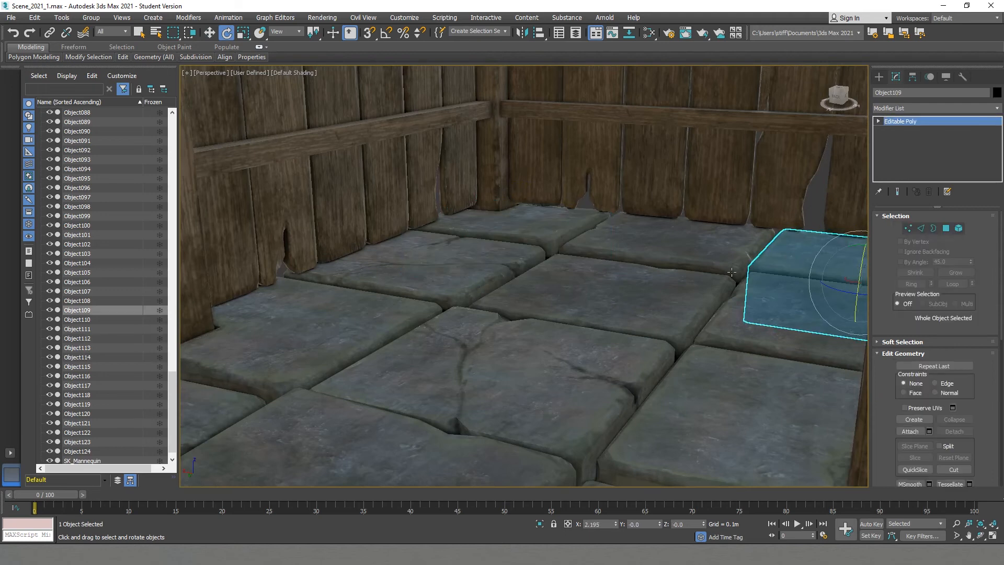
scroll(619, 269, "down", 4)
left_click(644, 246)
left_click(494, 258)
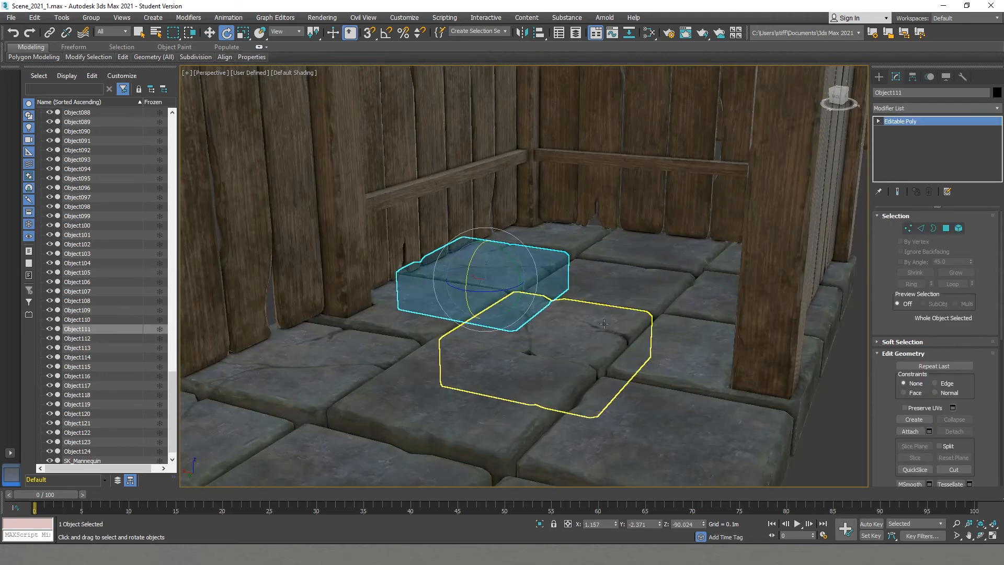
left_click(733, 305)
left_click(681, 348)
scroll(714, 378, "down", 5)
left_click(714, 378)
middle_click_drag(714, 379, 469, 259, "alt")
- Adjust the position of the recessed block under the middle fence post
left_click(469, 258)
key("w")
scroll(470, 259, "up", 3)
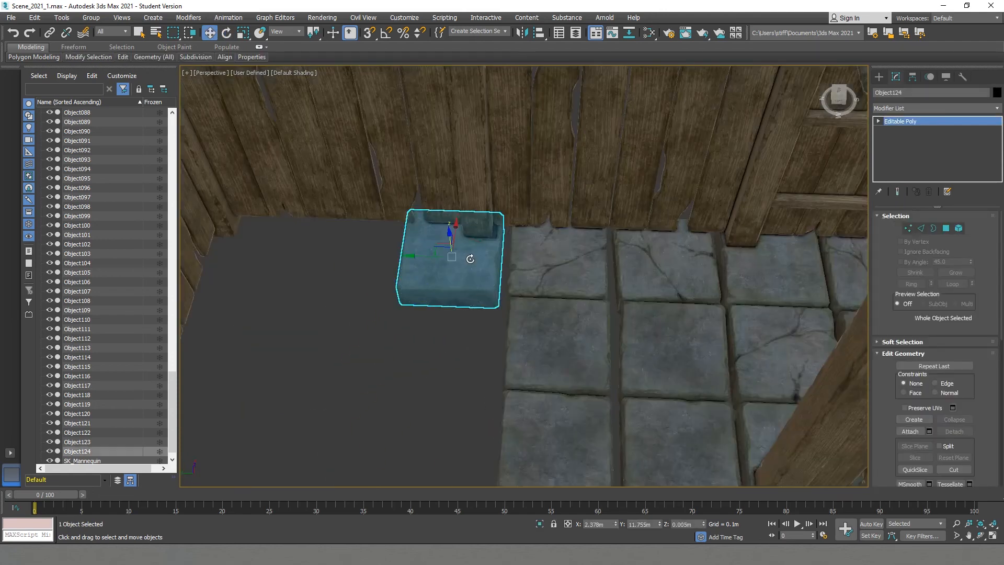
left_click(565, 255)
- Clone two plain blocks along the fence to fill the row in front of the recessed block
scroll(535, 269, "down", 4)
left_click(526, 283)
middle_click_drag(525, 282, 551, 327, "alt")
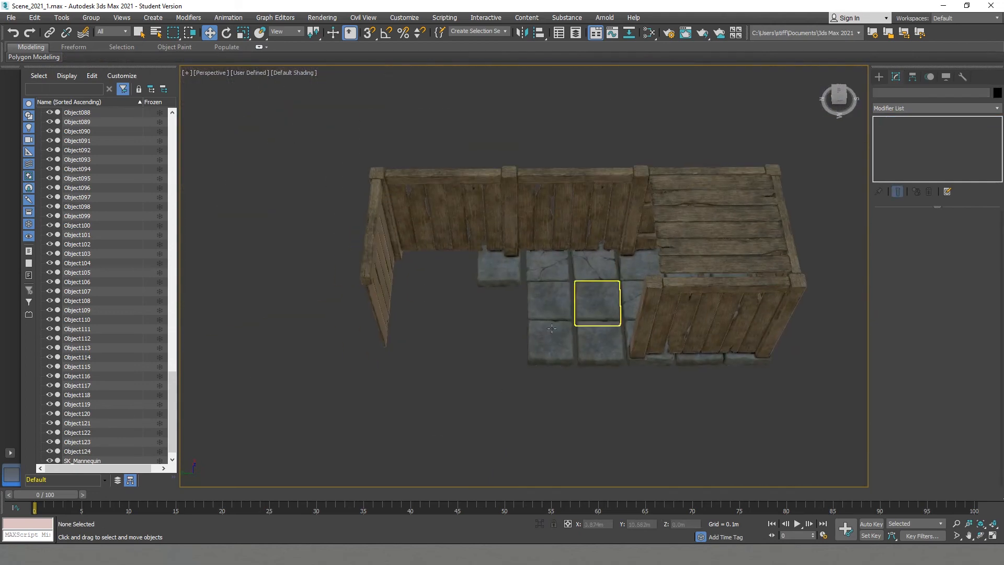
scroll(554, 318, "up", 3)
mouse_move(521, 324)
left_mouse_down("shift")
mouse_move(462, 331)
mouse_move(632, 354)
left_mouse_up("shift")
left_click(499, 329)
key("e")
key("ctrl+z")
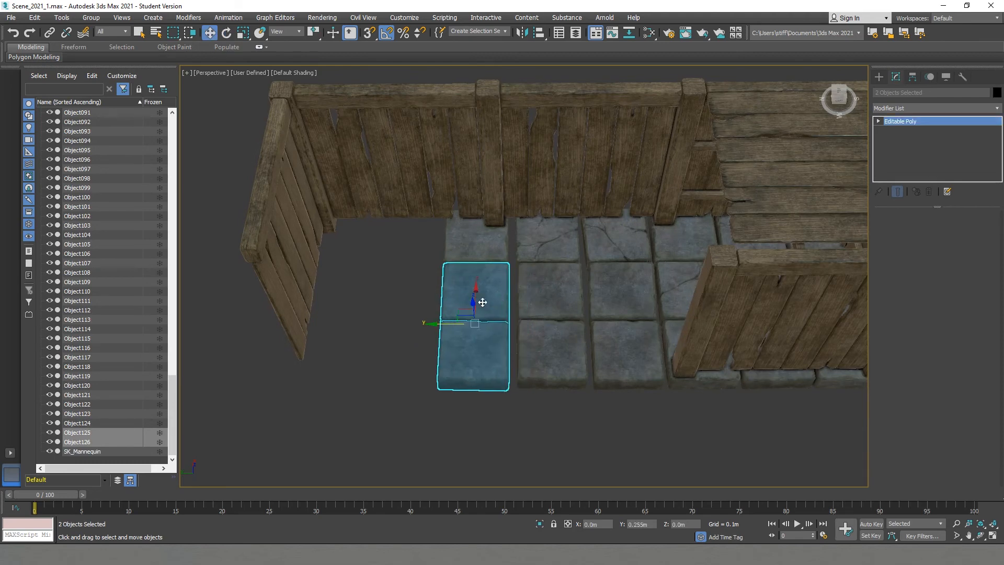
- Rotate the front plain copy to -180 degrees about Z and the one behind it to 90 degrees
left_click(482, 302)
left_click_drag(456, 263, 454, 324)
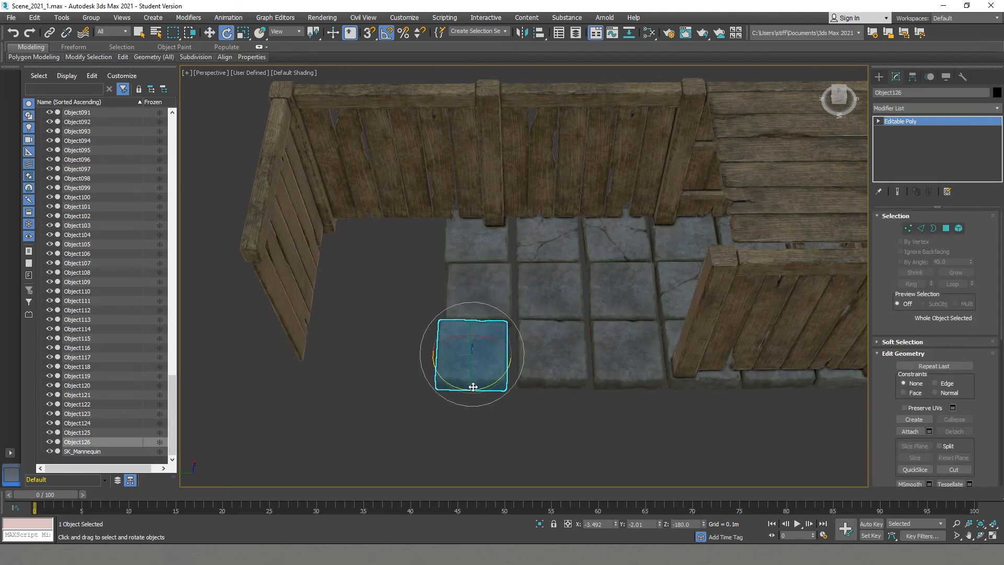
middle_click_drag(489, 386, 486, 372, "alt")
left_click(581, 353)
middle_click_drag(582, 353, 771, 242, "alt")
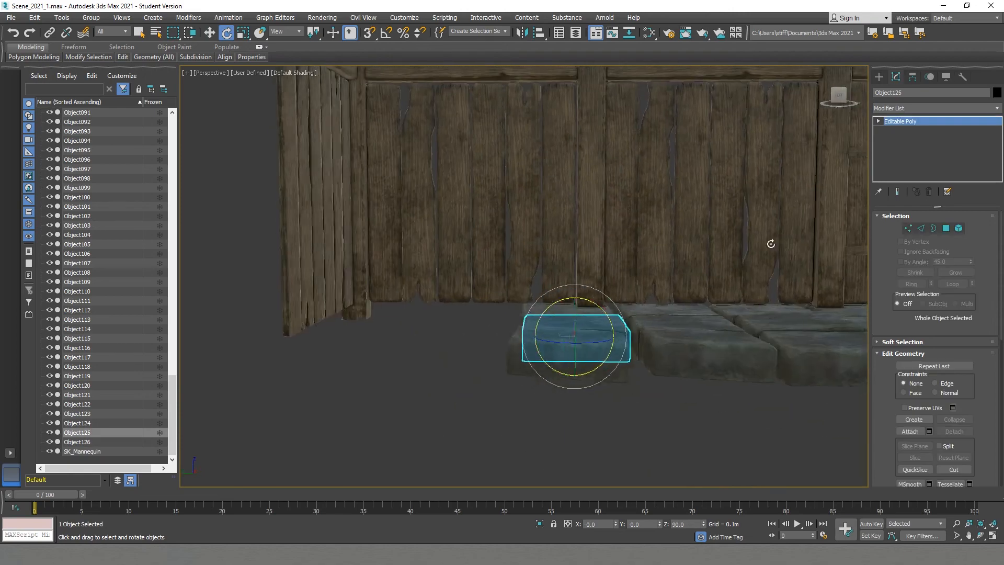
left_click_drag(560, 319, 559, 318)
mouse_move(558, 329)
middle_mouse_down("alt")
mouse_move(541, 419)
mouse_move(552, 293)
middle_mouse_up("alt")
- Clone the six floor blocks at the shelter's outer end to the opposite end of the fence
scroll(541, 418, "down", 4)
key("F3")
left_click_drag(634, 287, 483, 337)
left_click_drag(400, 144, 677, 247, "alt")
middle_click_drag(594, 264, 644, 312, "alt")
key("F3")
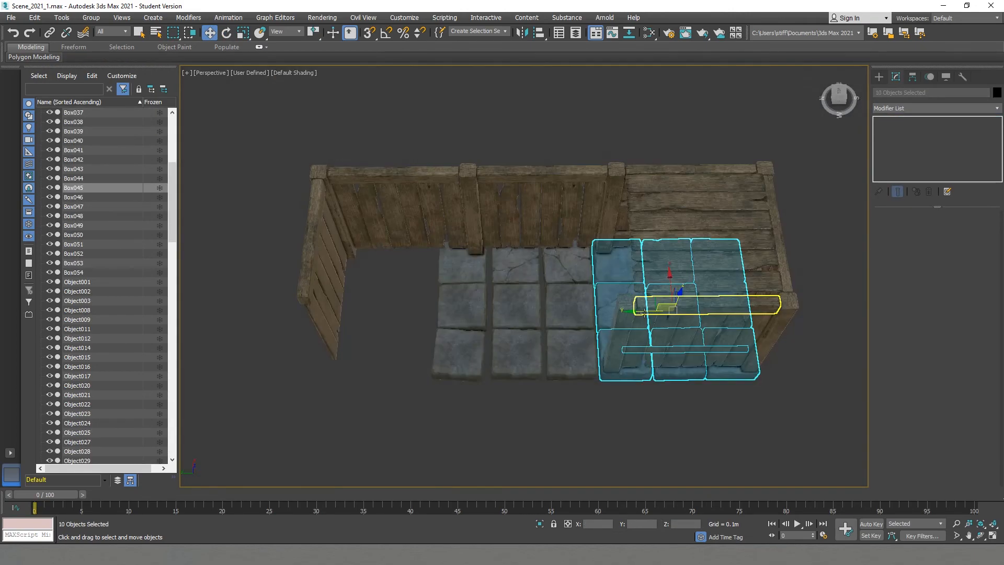
left_click_drag(355, 310, 354, 313, "shift")
left_click(544, 321)
middle_click_drag(764, 350, 732, 322, "alt")
left_click_drag(596, 314, 630, 350, "alt")
left_click_drag(674, 306, 382, 267, "shift")
key("Return")
- Rotate the six copies so their recesses meet the end wall and fit them against the existing floor
key("e")
mouse_move(426, 290)
left_mouse_down()
mouse_move(571, 292)
mouse_move(511, 293)
mouse_move(524, 293)
left_mouse_up()
key("w")
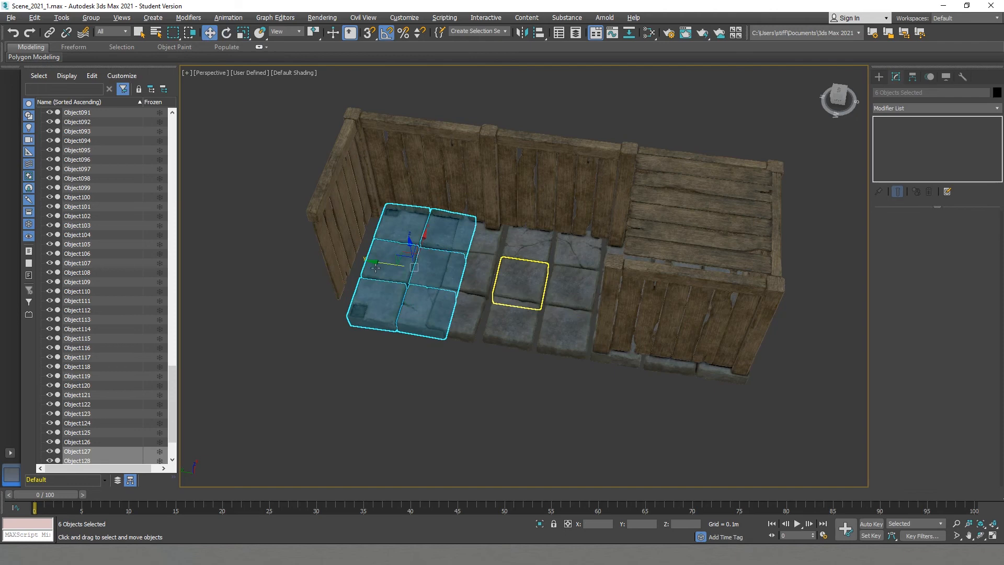
middle_click_drag(449, 334, 480, 308, "alt")
- Save the scene with the extended stone floor
left_click(522, 323)
scroll(481, 303, "up", 3)
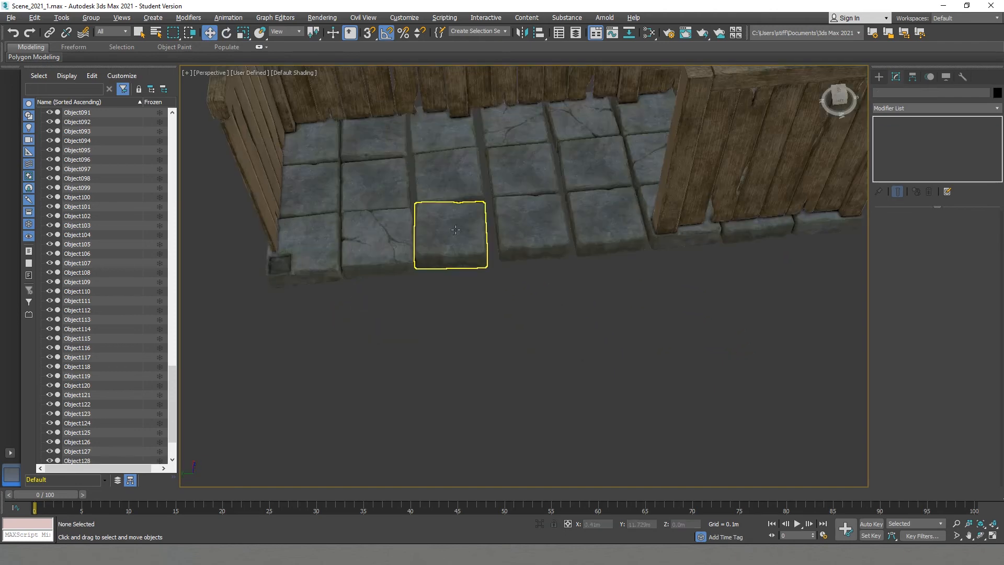
left_click(438, 238)
left_click(467, 295)
scroll(469, 298, "down", 4)
middle_click_drag(478, 304, 590, 345, "alt")
scroll(591, 345, "up", 4)
scroll(542, 360, "down", 5)
key("ctrl+s")
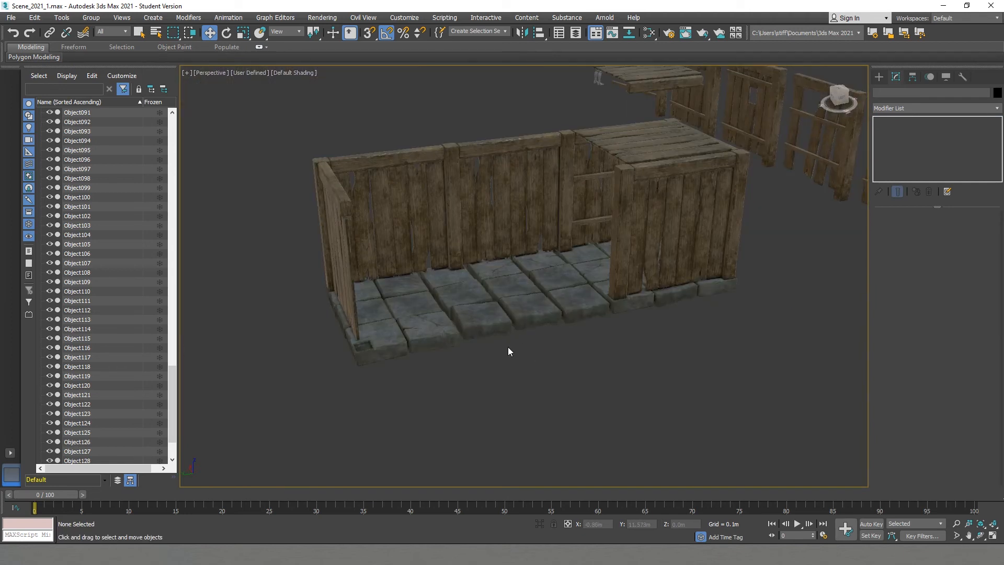
- Examine the gaps between the blocks and the floor's front edge up close
scroll(540, 323, "down", 2)
middle_click_drag(584, 380, 517, 270, "alt")
scroll(518, 270, "up", 5)
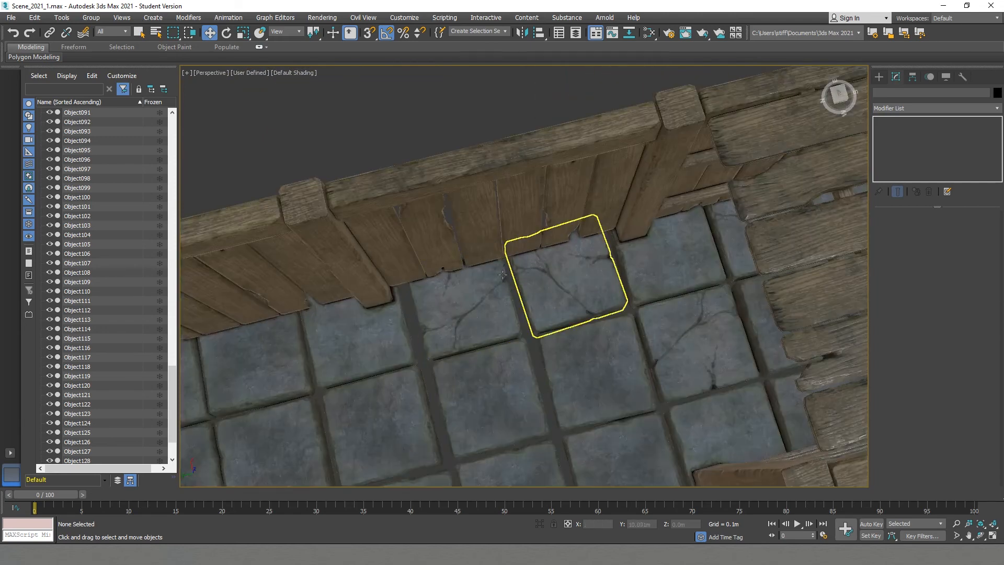
scroll(518, 306, "down", 8)
middle_click_drag(507, 323, 546, 312, "alt")
scroll(424, 295, "up", 5)
scroll(423, 296, "down", 4)
left_click(438, 253)
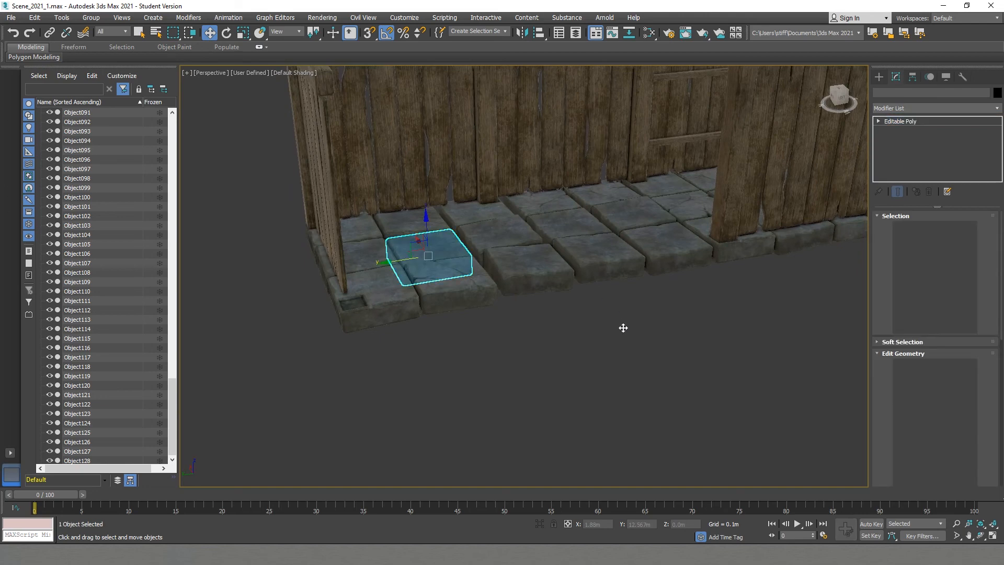
- Create a plane about 9.6 m long and 4.54 m wide spanning the entire stone floor
left_click(880, 75)
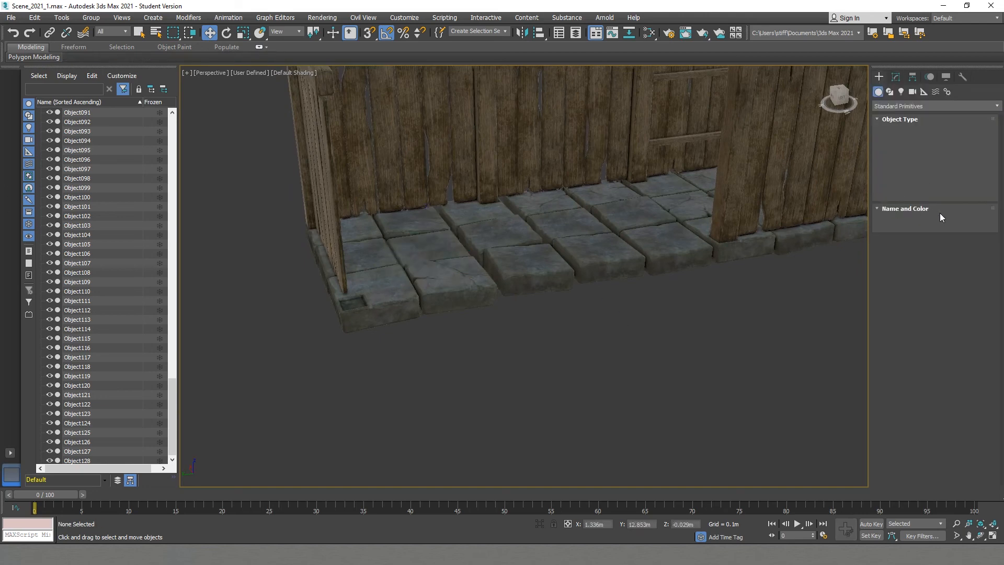
left_click(955, 186)
scroll(642, 277, "down", 4)
mouse_move(642, 277)
middle_mouse_down("alt")
mouse_move(629, 296)
mouse_move(623, 274)
mouse_move(662, 263)
middle_mouse_up("alt")
scroll(623, 274, "down", 3)
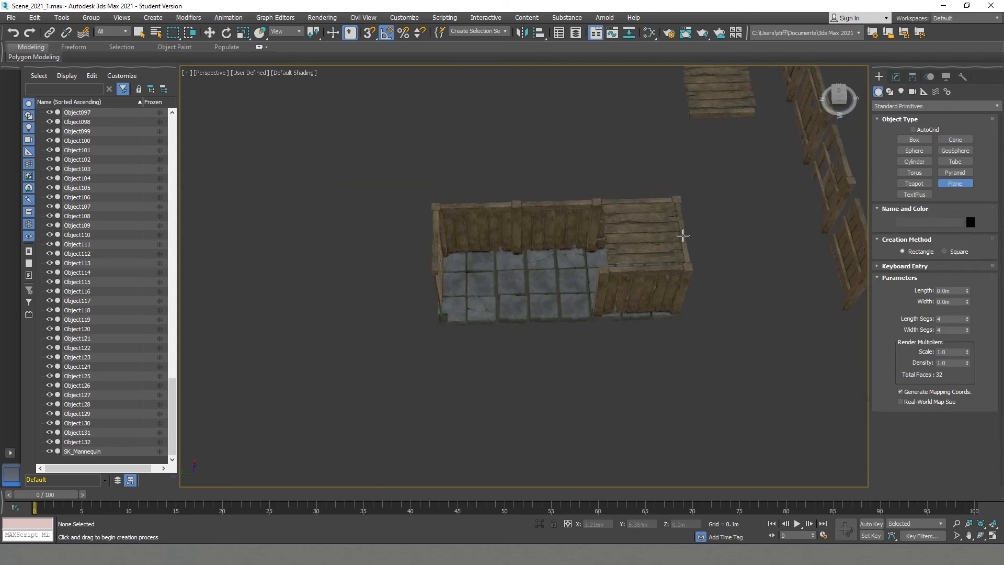
left_click_drag(686, 225, 428, 342)
middle_click_drag(607, 308, 638, 269, "alt")
scroll(639, 268, "up", 3)
- Set the plane's length and width segments to 20 each and display edged faces in the viewport
double_click(947, 318)
type("20")
key("Tab")
type("20")
key("Return")
right_click(719, 302)
key("F4")
- Set the plane's length segments to 40 and convert it to an Editable Poly
left_click(896, 77)
left_click_drag(945, 269, 924, 272)
type("40")
key("Return")
right_click(628, 331)
left_click(647, 426)
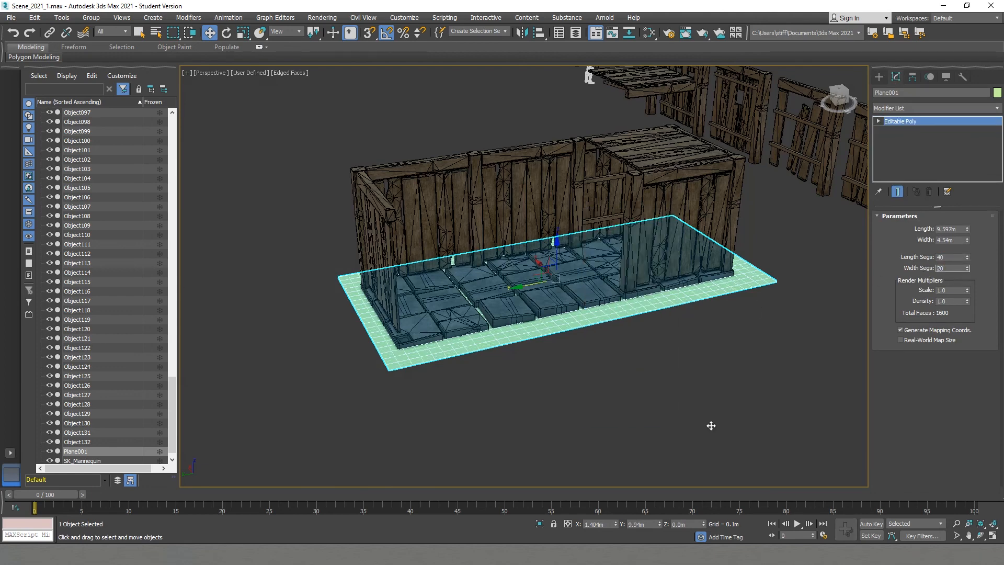
- Start editing the ground plane's vertices and enable soft selection with a falloff of 0.934 m
key("1")
left_click(458, 310)
scroll(459, 310, "up", 4)
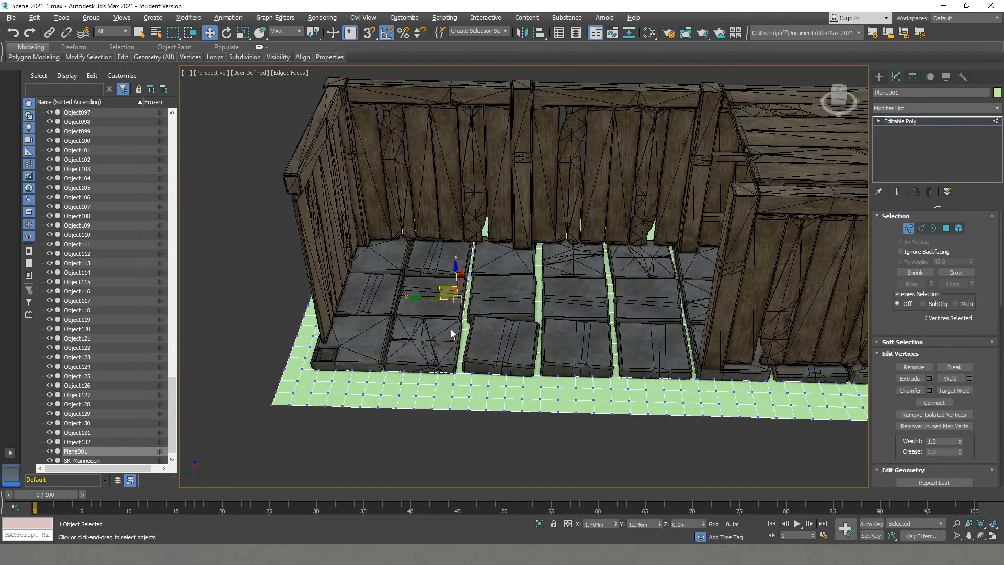
left_click(902, 341)
left_click(915, 245)
left_click_drag(971, 159, 971, 80)
- Raise the soft-selected ground near the short side fence so it partly buries the surrounding stone blocks
middle_click_drag(496, 325, 451, 292, "alt")
left_click_drag(458, 265, 459, 256)
middle_click_drag(550, 338, 601, 351, "alt")
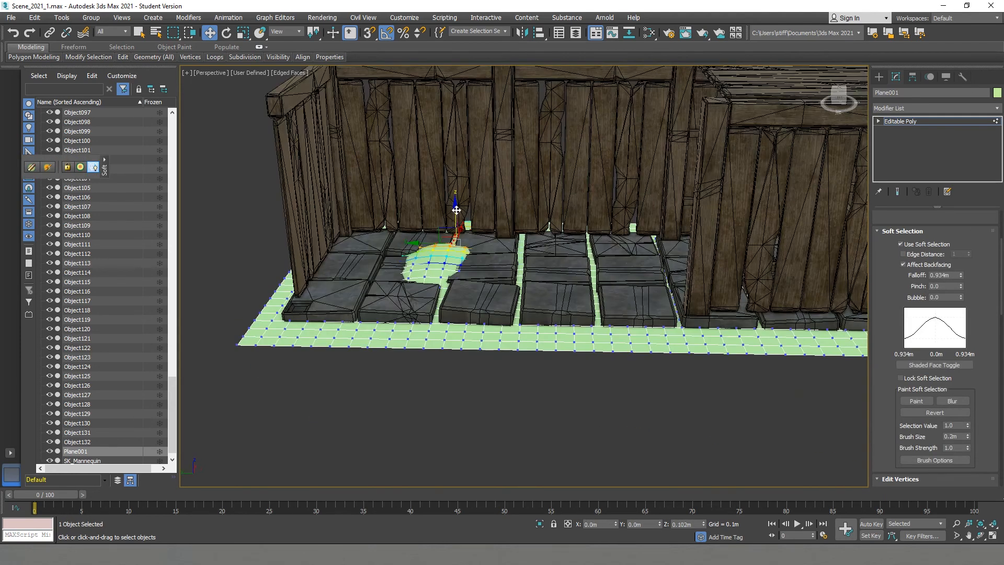
left_click(484, 322)
left_click_drag(486, 287, 512, 281)
left_click(512, 321)
- Raise a soft-selected patch of ground near the shelter's back corner
left_click(653, 239)
left_click_drag(658, 219, 659, 212)
middle_click_drag(609, 167, 594, 222, "alt")
- Raise further ground along the middle of the back fence until it rises over parts of the stones
left_click(500, 263)
left_click(532, 267)
middle_click_drag(491, 274, 477, 233, "alt")
left_click_drag(535, 225, 536, 219)
middle_click_drag(730, 344, 672, 356, "alt")
middle_click_drag(732, 339, 610, 302)
left_click_drag(702, 290, 643, 363)
middle_click_drag(642, 355, 501, 305, "alt")
left_click_drag(571, 280, 571, 277)
middle_click_drag(460, 324, 384, 405, "alt")
- Raise three patches of ground along the floor's front edge so the plane overlaps the outer stones
left_click(658, 374)
left_click_drag(667, 348, 668, 336)
scroll(601, 384, "down", 3)
left_click(592, 381)
left_click_drag(594, 354, 595, 346)
middle_click_drag(637, 405, 640, 308, "alt")
left_click(481, 431)
left_click_drag(477, 405, 477, 396)
- Finish the vertex editing, deselect the plane and hide edged faces in the viewport
left_click(915, 121)
left_click(736, 370)
key("F4")
- Change the ground plane's object color to a custom dark grey and view it deselected without edged faces
left_click(677, 344)
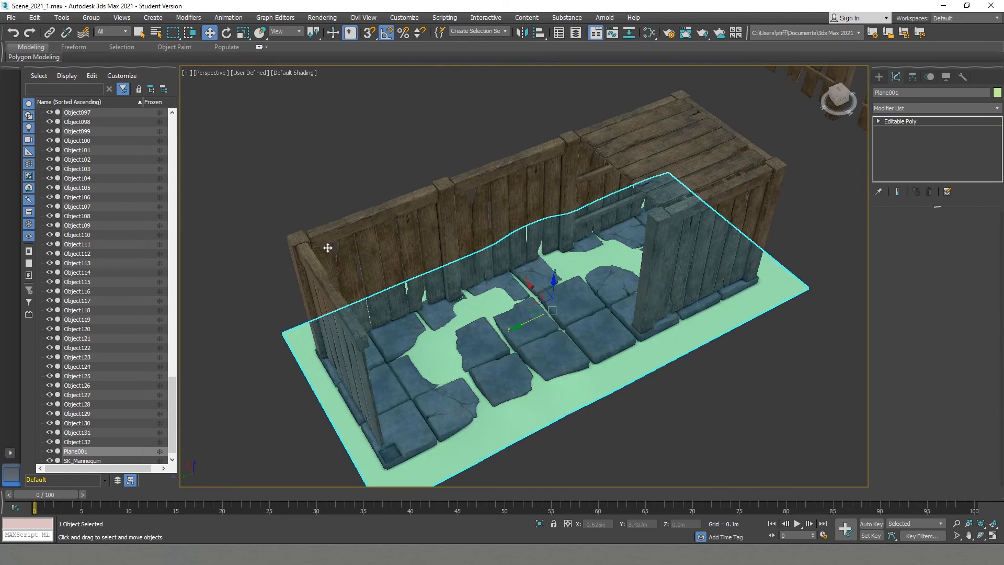
key("m")
left_click(610, 59)
left_click(995, 92)
left_click(569, 299)
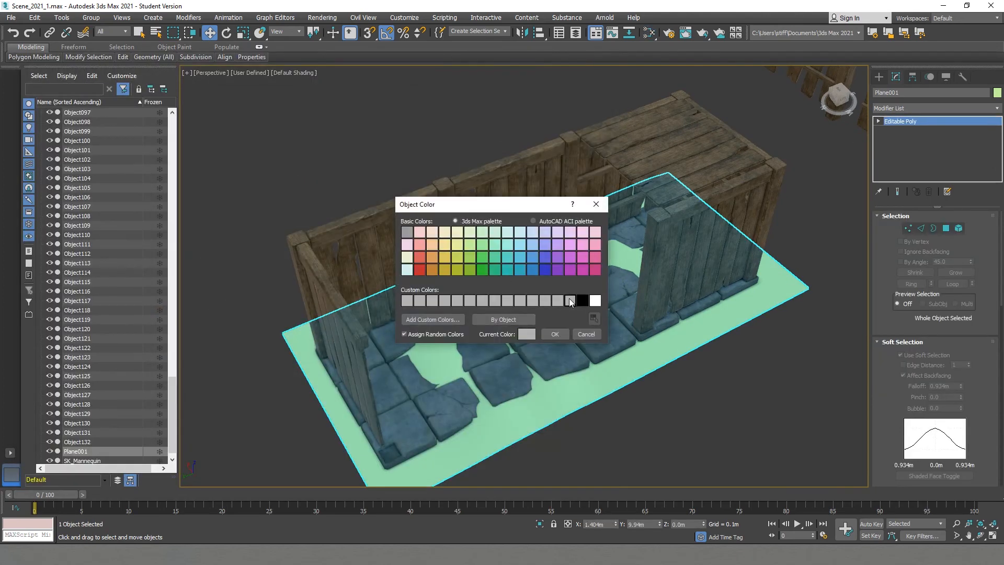
left_click(527, 334)
left_click_drag(415, 174, 416, 167)
left_click_drag(569, 154, 558, 155)
left_click(582, 194)
left_click(557, 335)
left_click(652, 377)
key("F4")
key("F4")
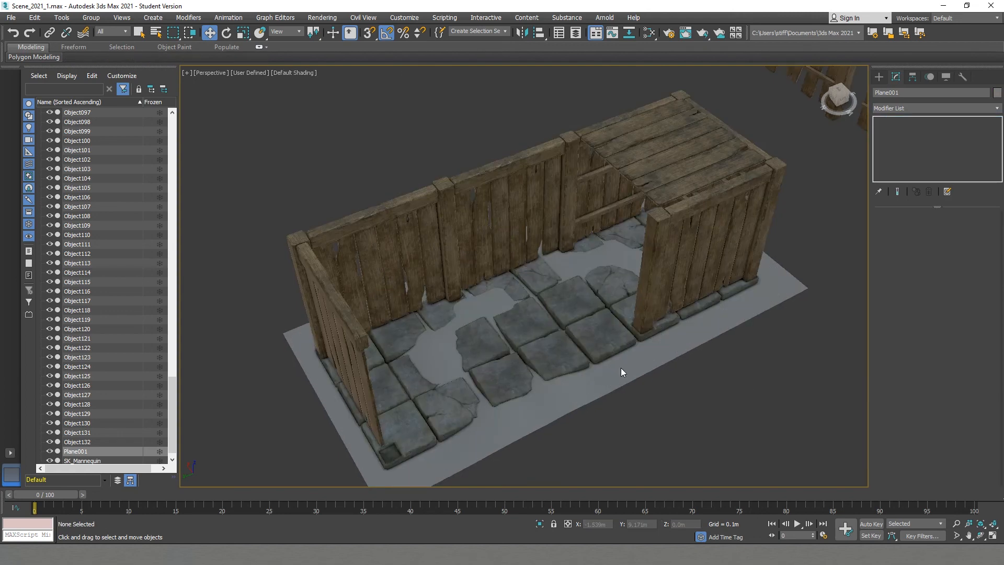
- Recolor the ground plane brown with RGB 40, 30, 20 and inspect the floor corner without edged faces
key("F4")
scroll(624, 370, "down", 3)
left_click(702, 332)
left_click(996, 92)
left_click(526, 334)
left_click_drag(538, 145, 563, 145)
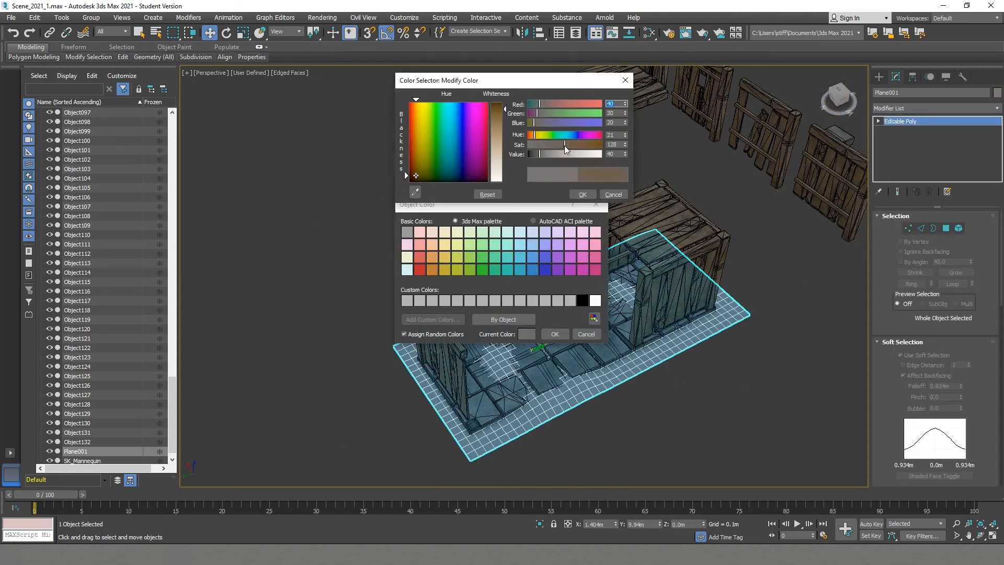
left_click(582, 194)
left_click(556, 334)
left_click(696, 399)
key("F4")
middle_click_drag(611, 387, 520, 378, "alt")
scroll(520, 377, "up", 5)
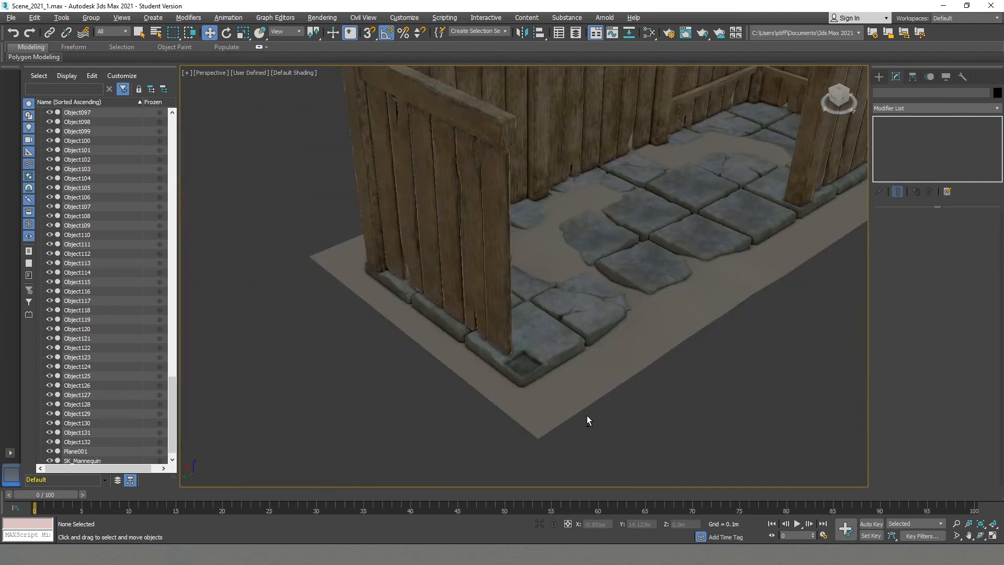